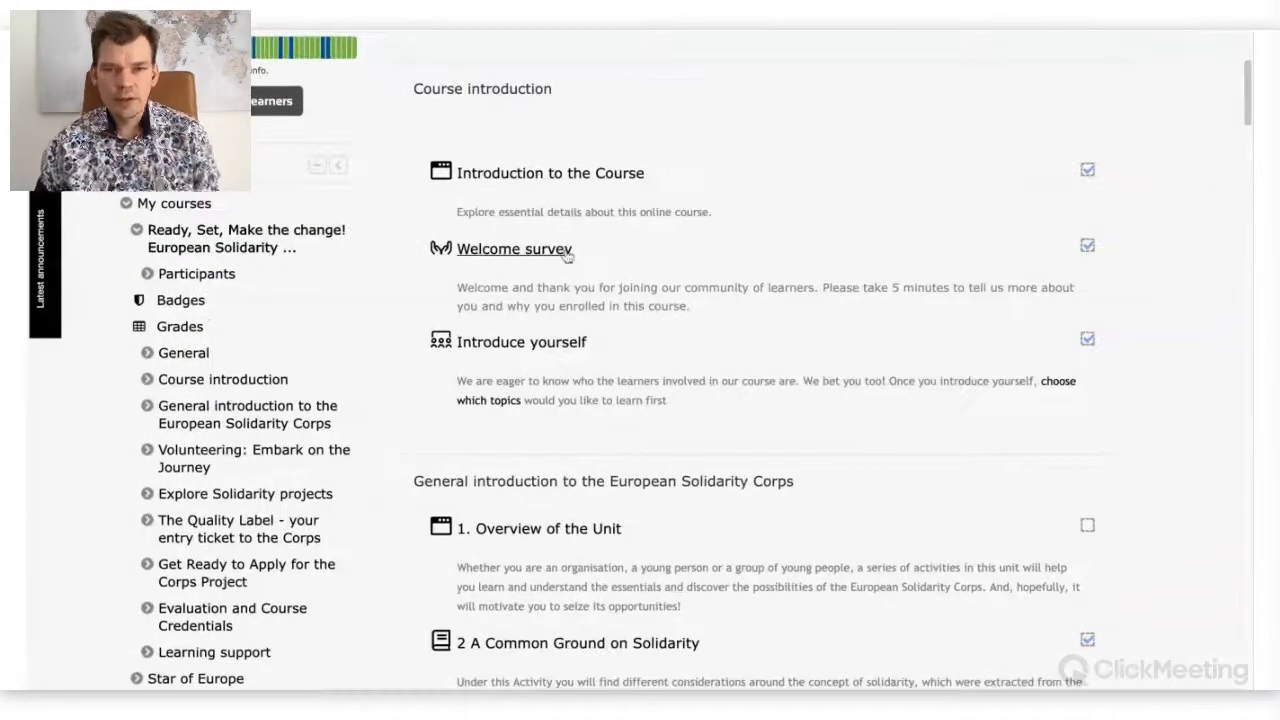
Open the "Ready, Set, Make the change!" course, continue from its enrolment page and log in with the saved account
click(252, 243)
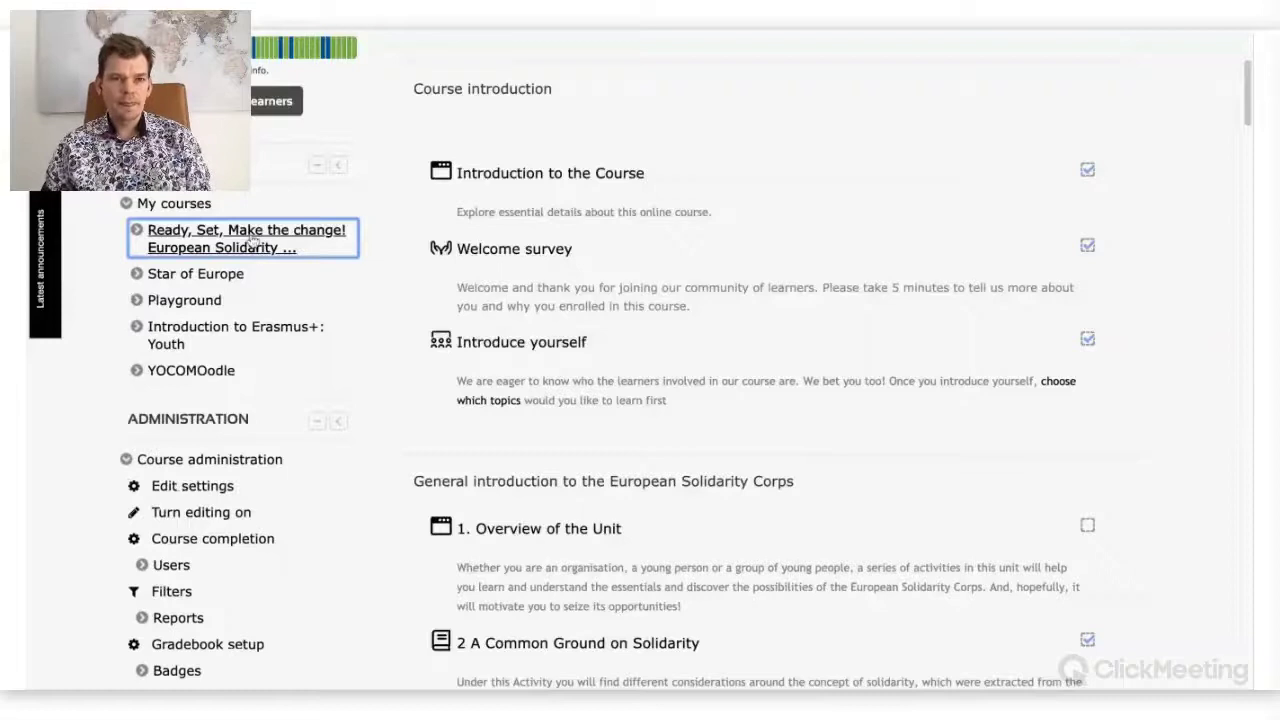
scroll(600, 300, down, 10)
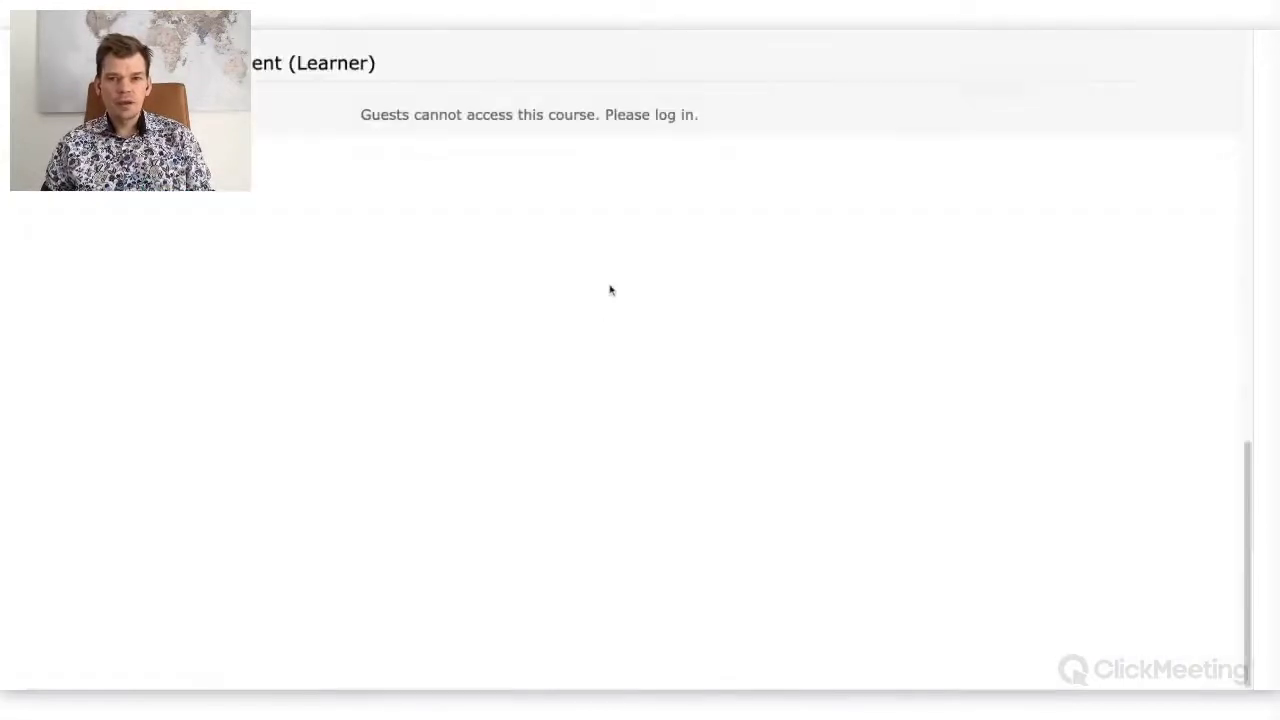
scroll(608, 282, up, 10)
scroll(716, 436, down, 4)
scroll(716, 436, down, 4)
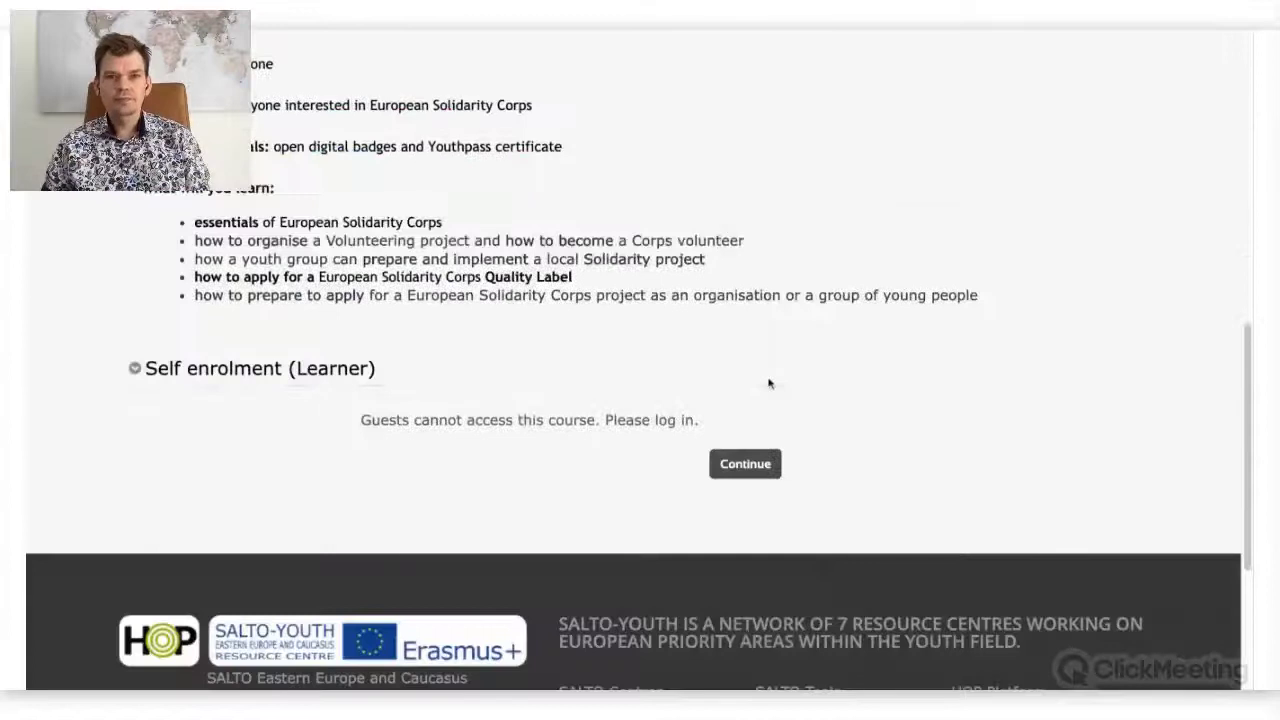
click(745, 463)
click(686, 345)
click(631, 447)
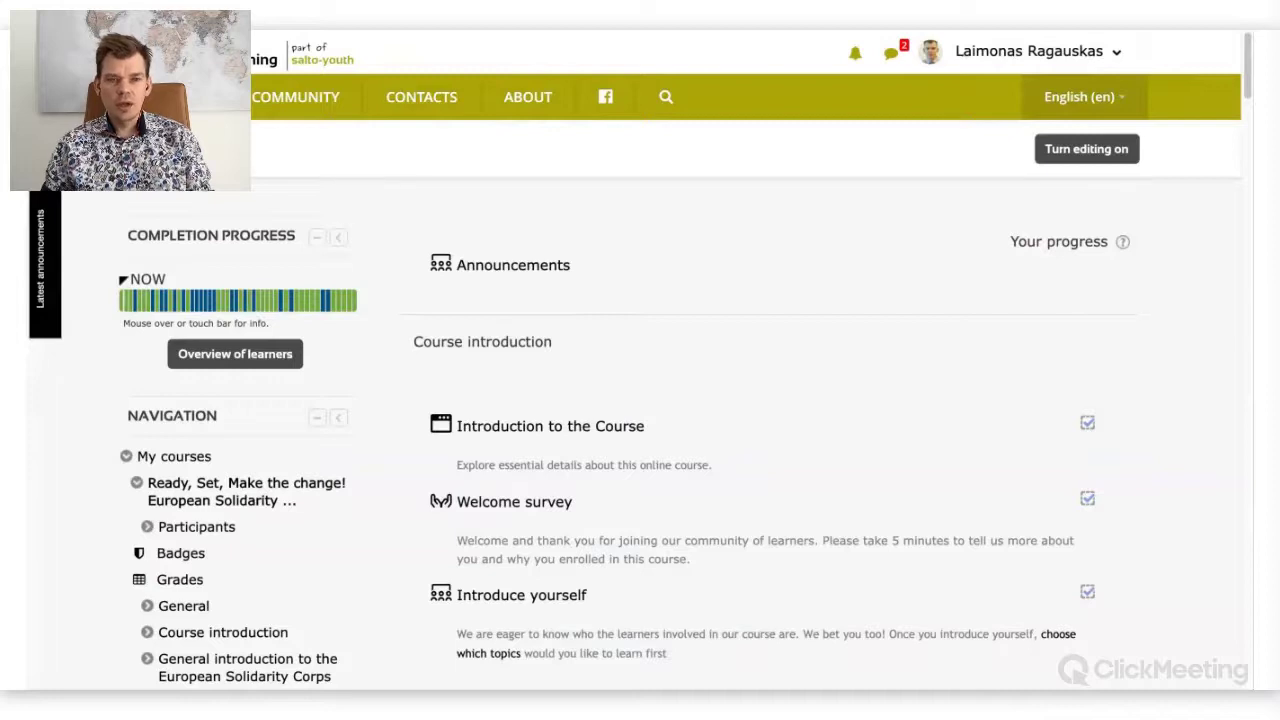
Look through the course page's progress display, navigation and learning activities
scroll(685, 400, down, 1)
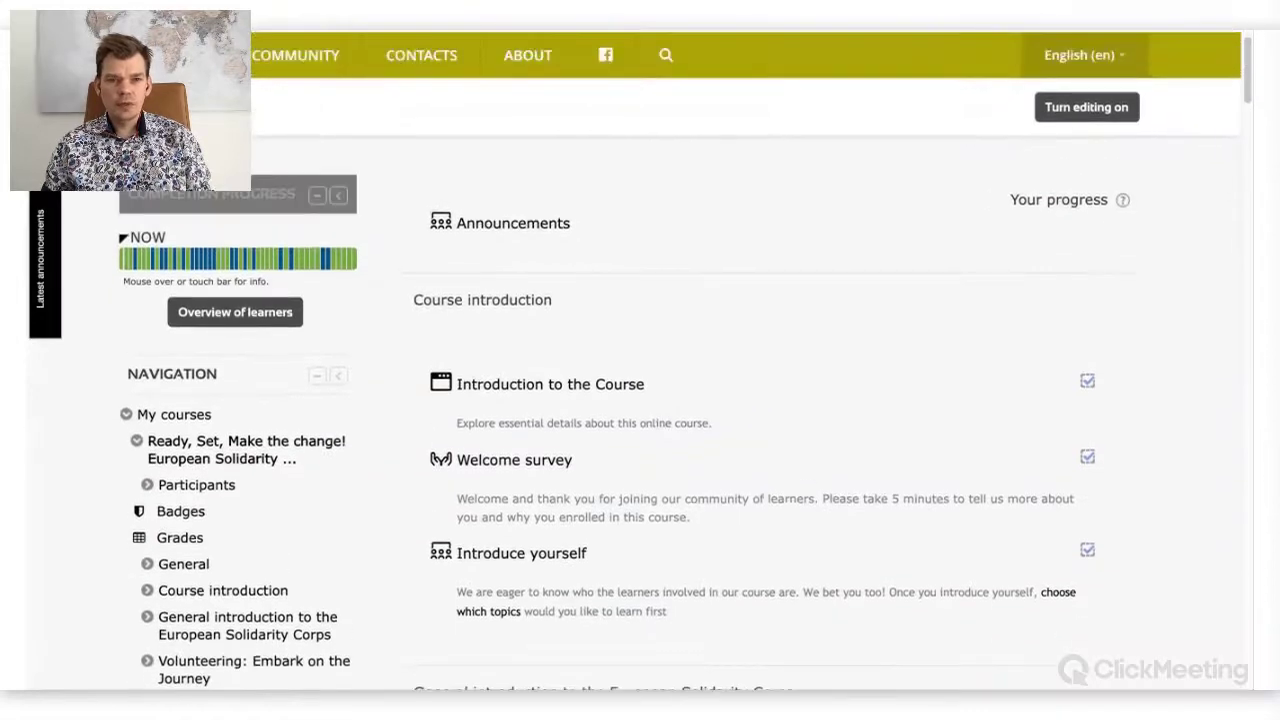
scroll(326, 357, up, 1)
scroll(320, 357, down, 3)
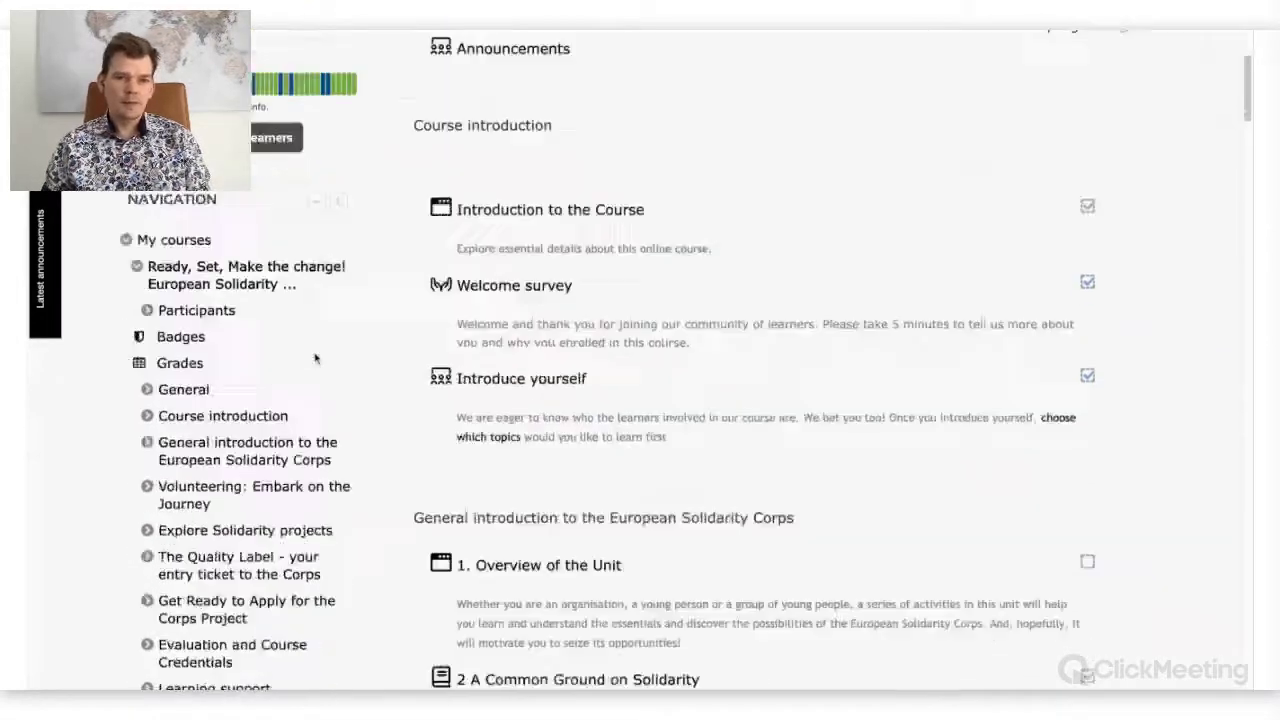
scroll(316, 358, down, 5)
scroll(316, 358, down, 4)
scroll(268, 273, up, 5)
scroll(268, 273, up, 4)
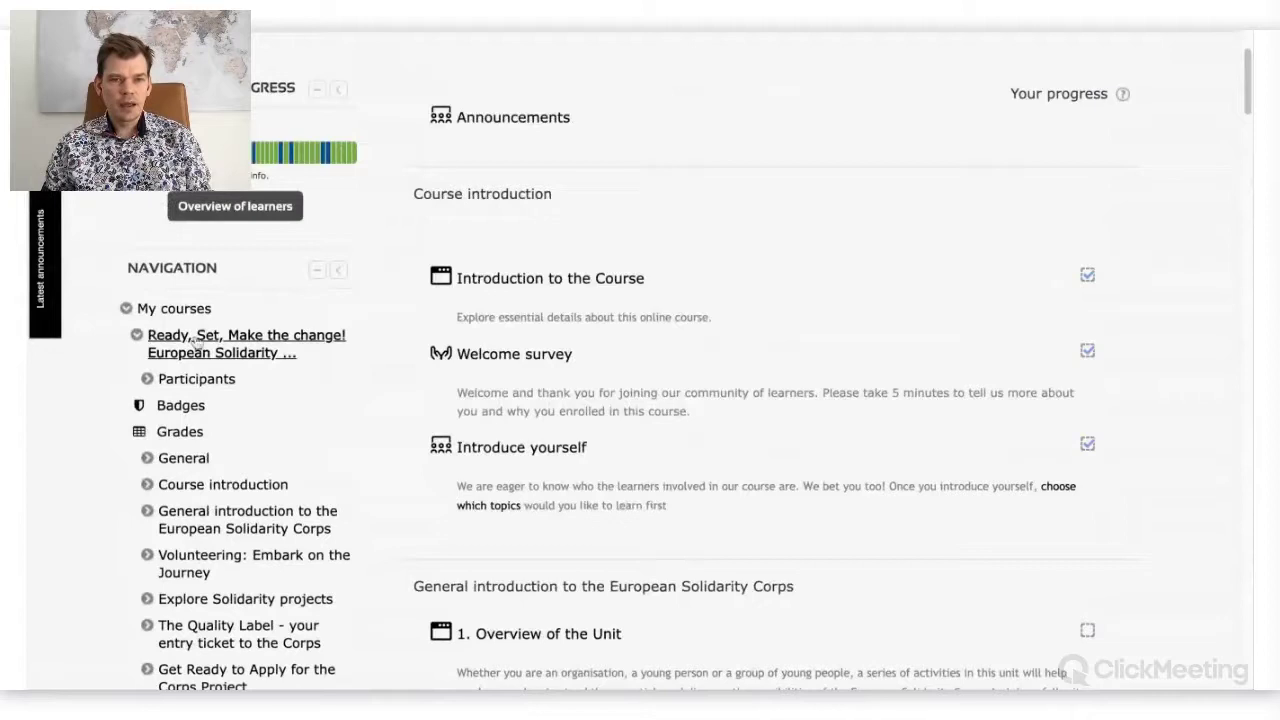
Collapse and re-expand the "Ready, Set, Make the change!" course in the navigation, and open its Badges page
click(137, 335)
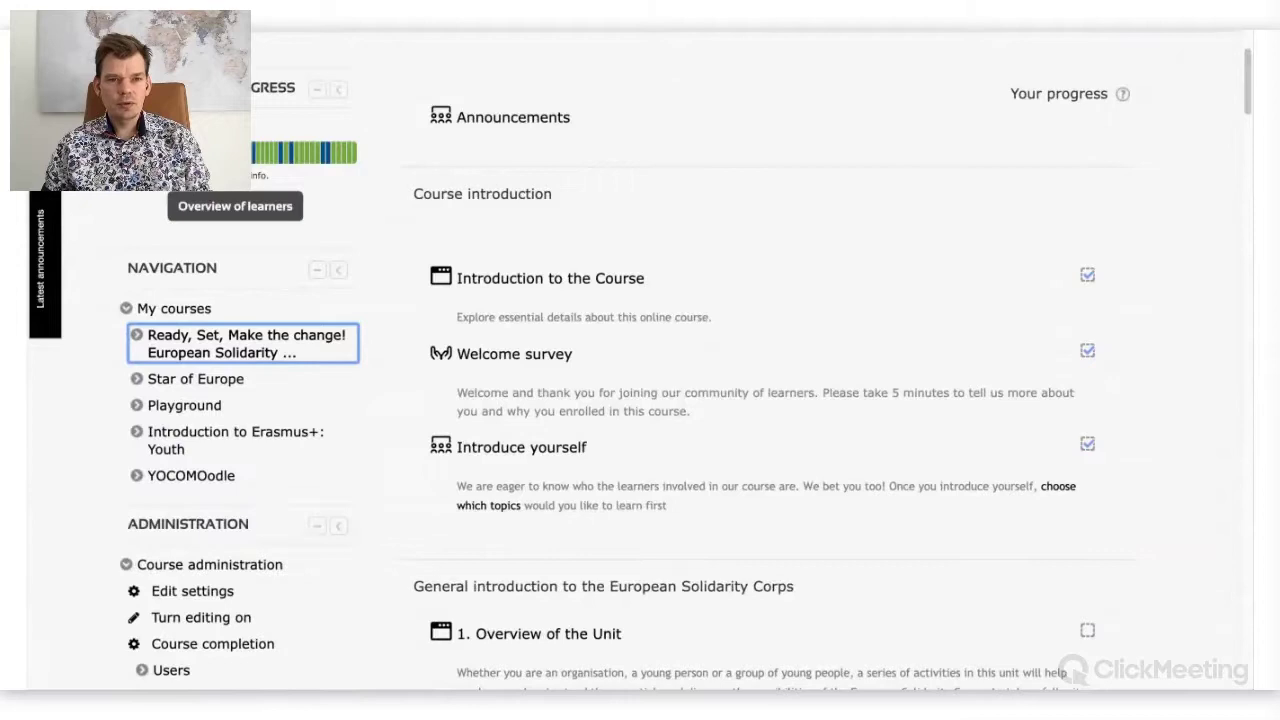
scroll(251, 407, down, 1)
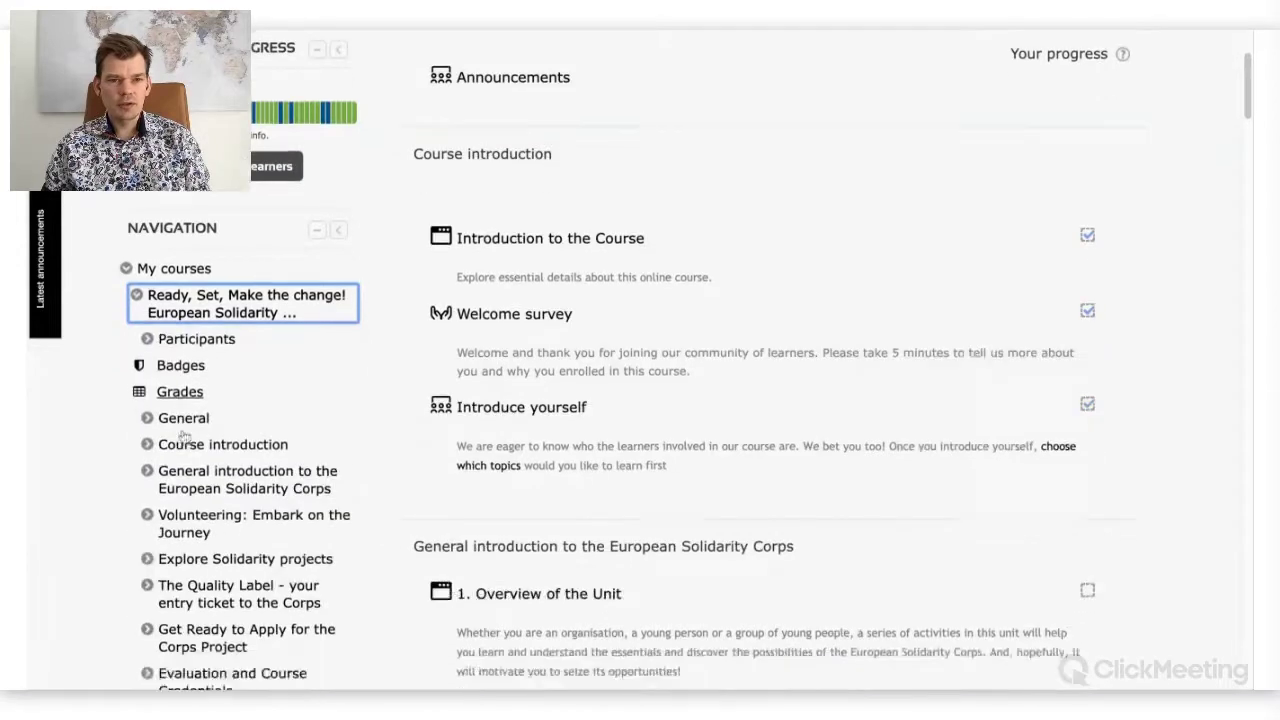
scroll(251, 407, down, 1)
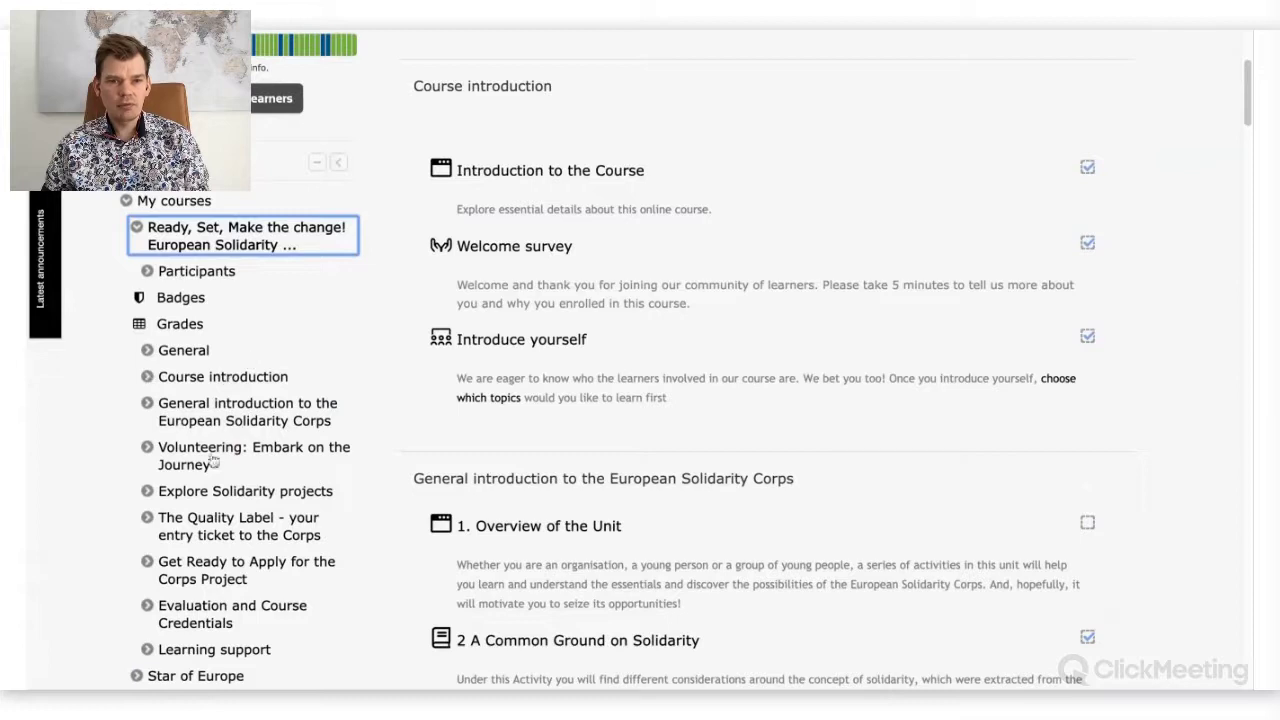
click(178, 299)
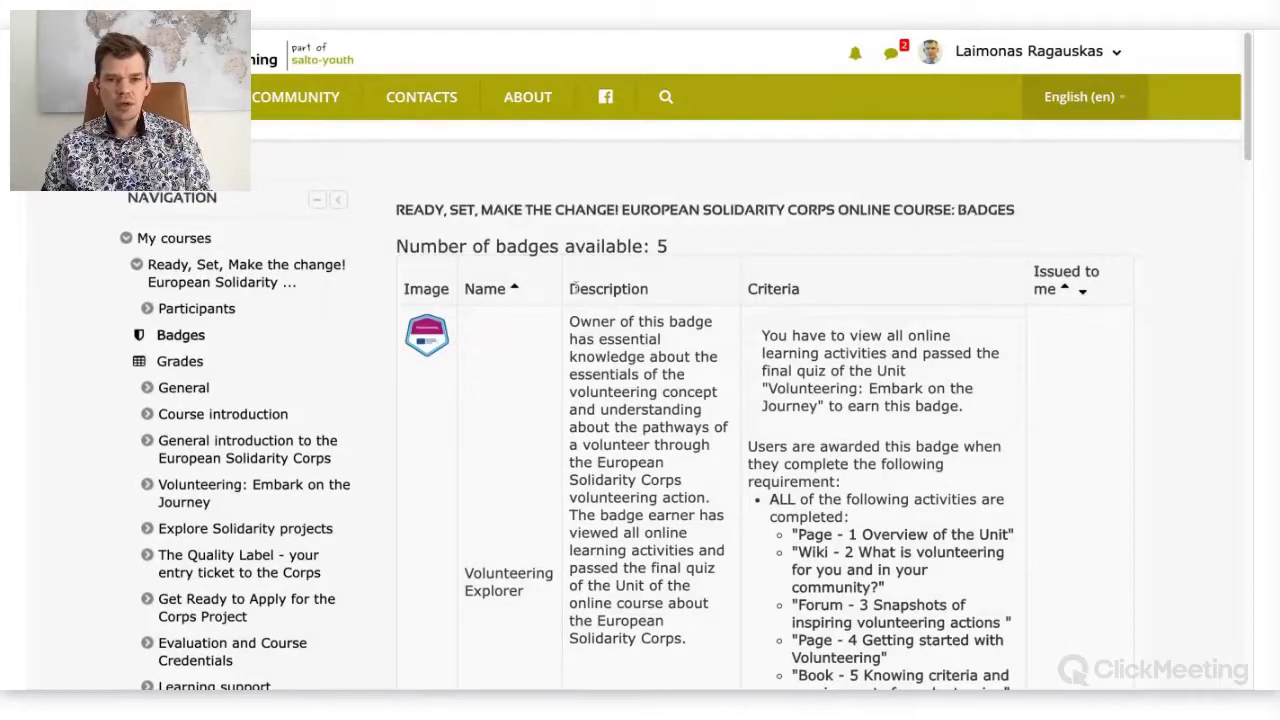
Highlight the Volunteering Explorer badge's description and examine its award criteria
scroll(575, 288, down, 1)
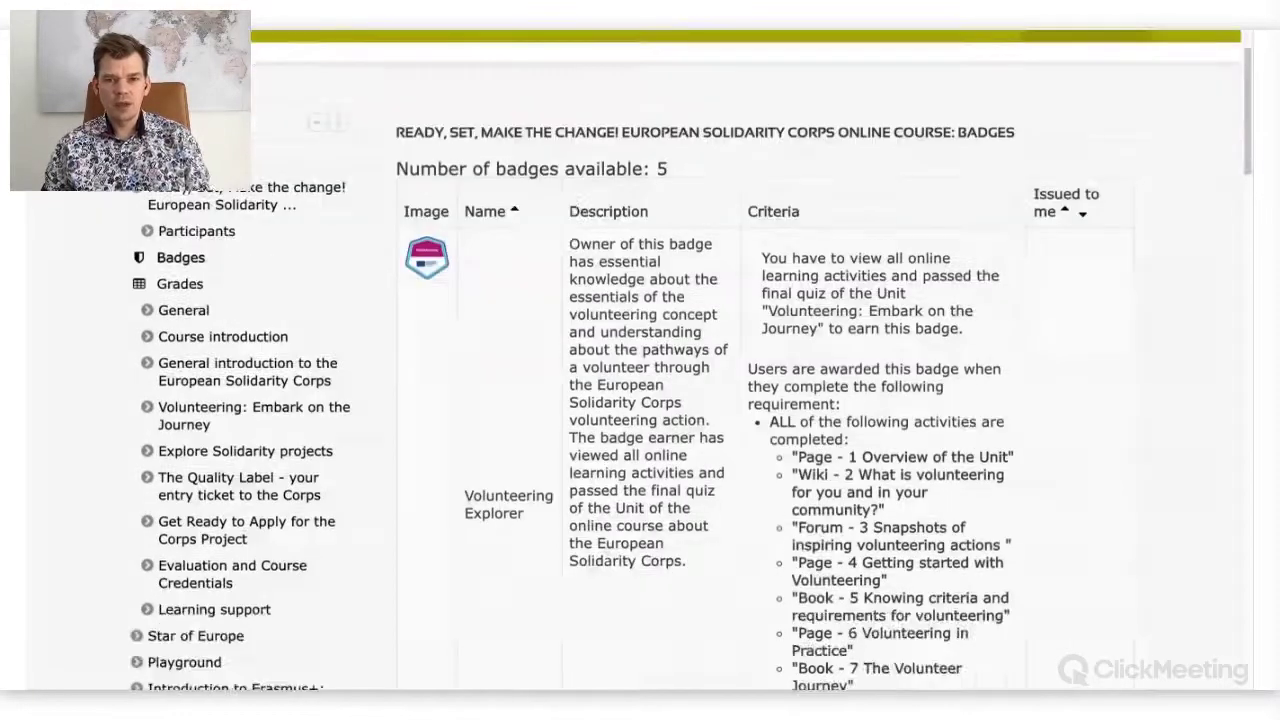
drag(569, 241, 686, 560)
scroll(825, 418, down, 1)
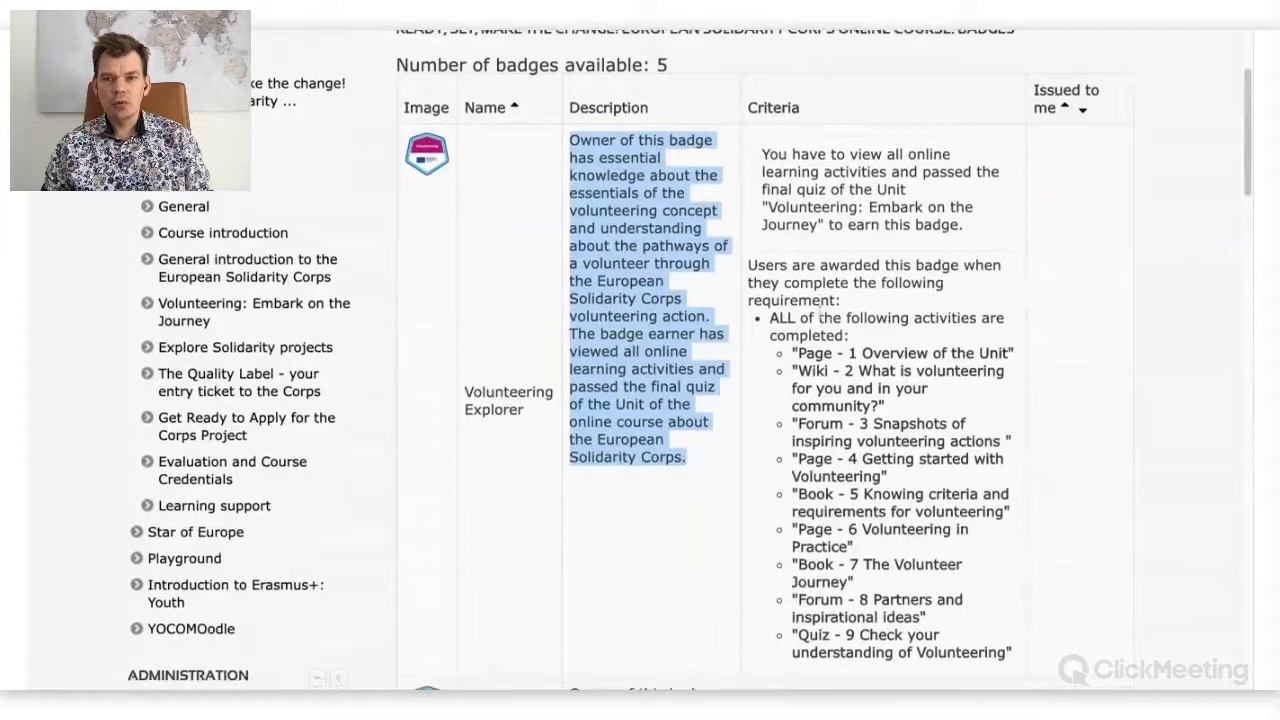
scroll(810, 330, up, 2)
click(795, 356)
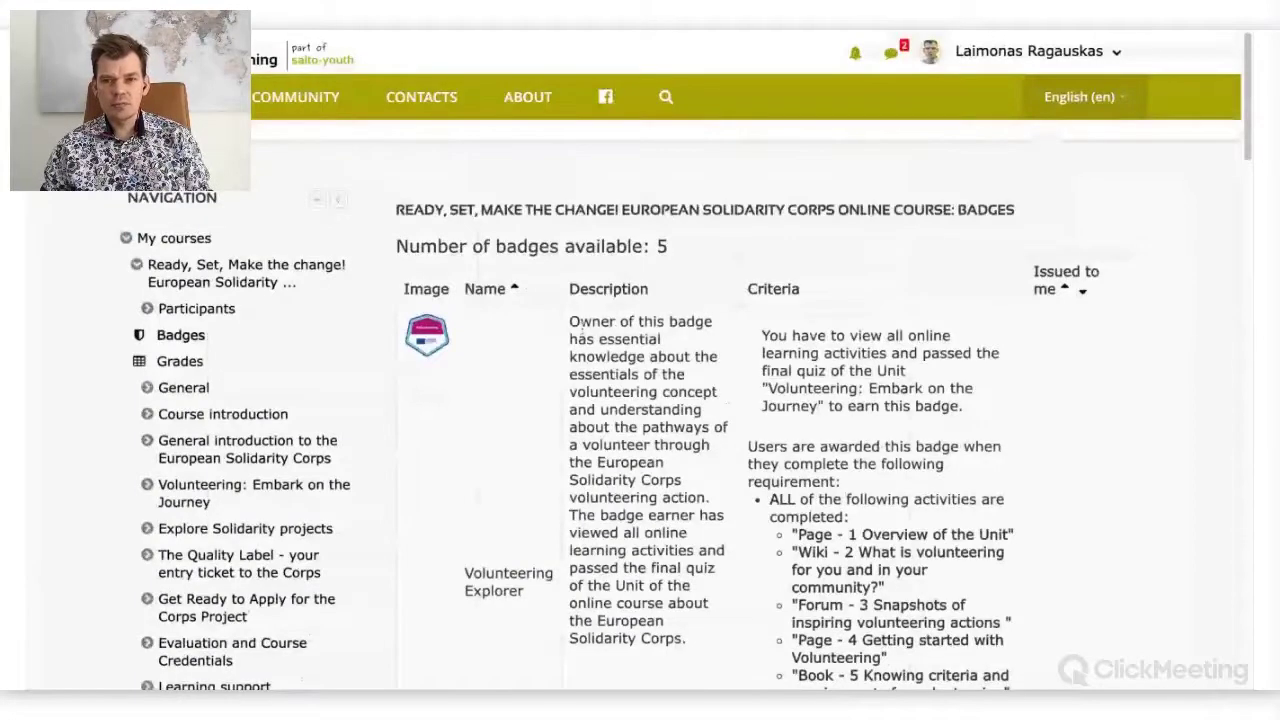
Examine the descriptions and completion criteria of all badges available in the course
scroll(583, 326, down, 3)
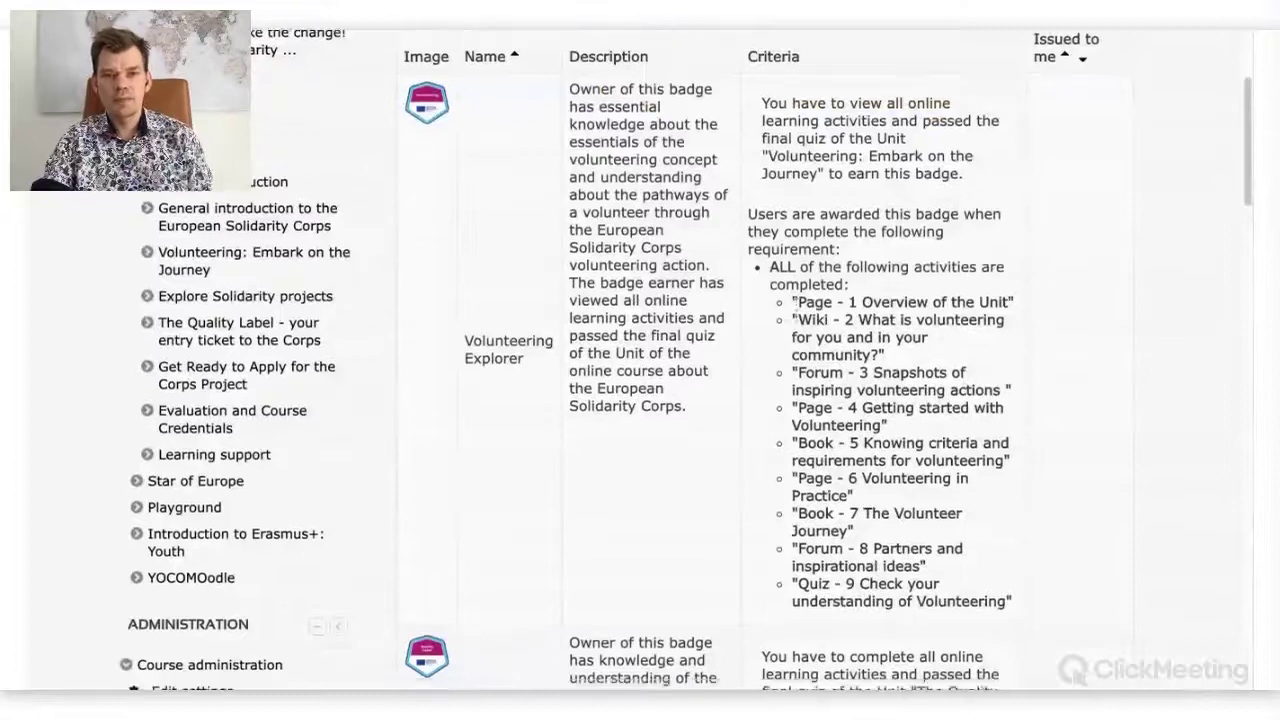
scroll(794, 313, up, 2)
scroll(850, 420, down, 3)
scroll(828, 360, down, 10)
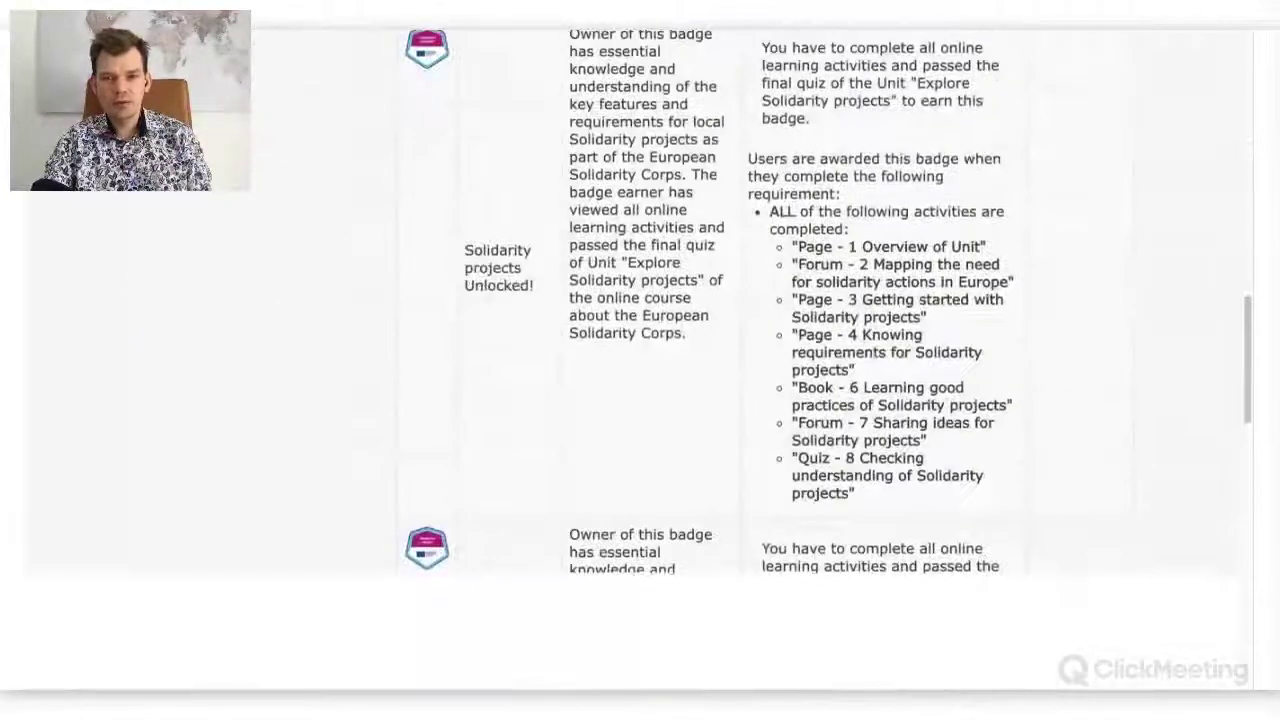
scroll(760, 300, down, 2)
scroll(828, 360, down, 5)
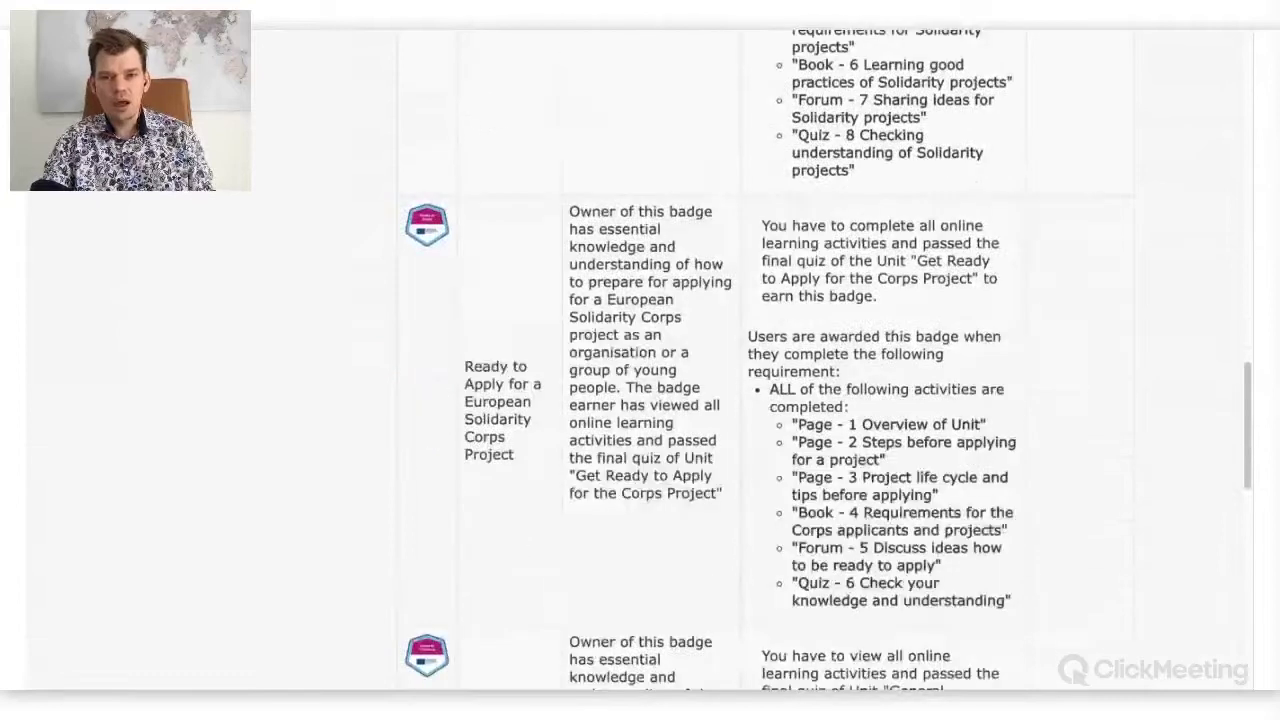
scroll(828, 360, up, 1)
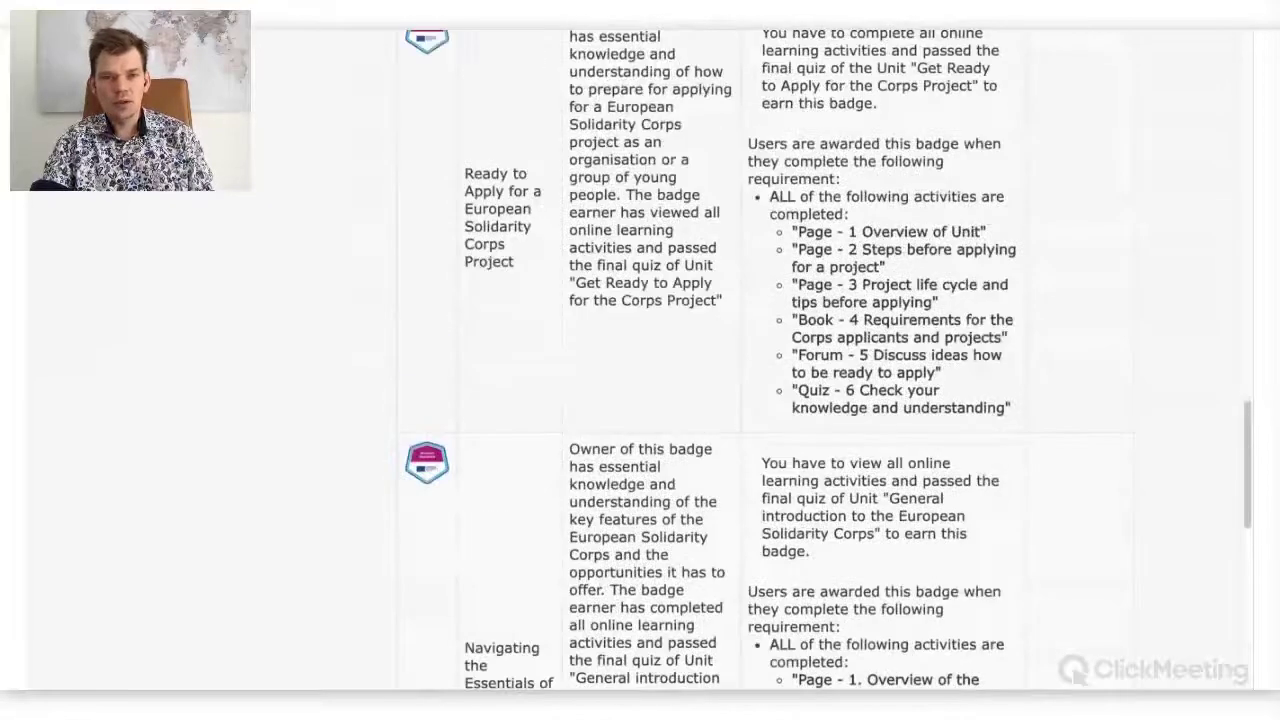
scroll(828, 360, up, 8)
scroll(828, 360, up, 10)
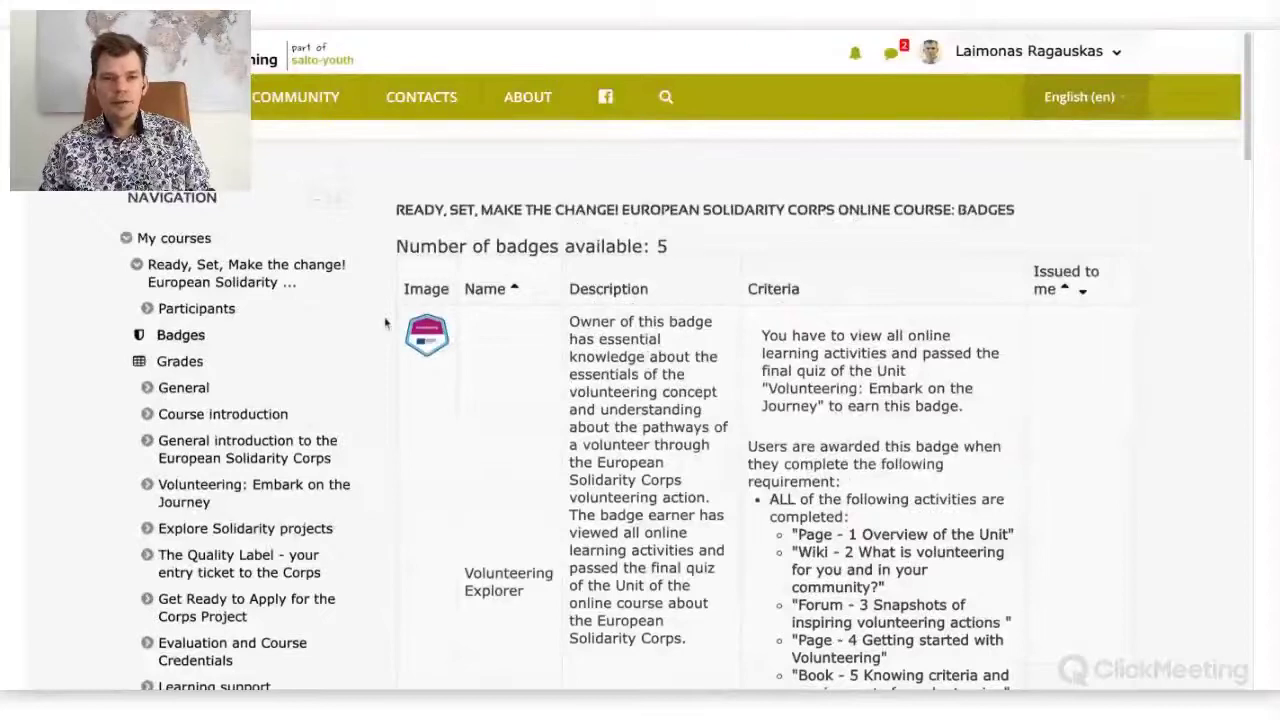
scroll(249, 342, down, 4)
scroll(249, 342, down, 1)
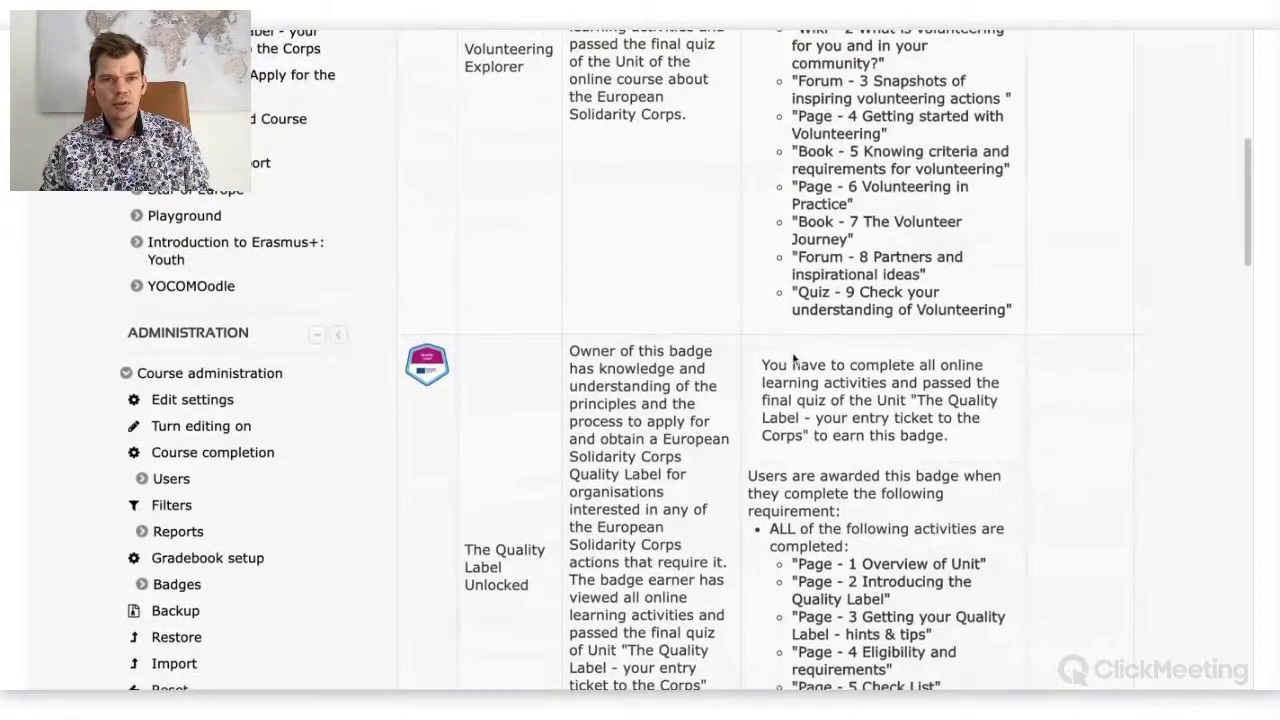
scroll(793, 358, up, 5)
scroll(351, 313, down, 2)
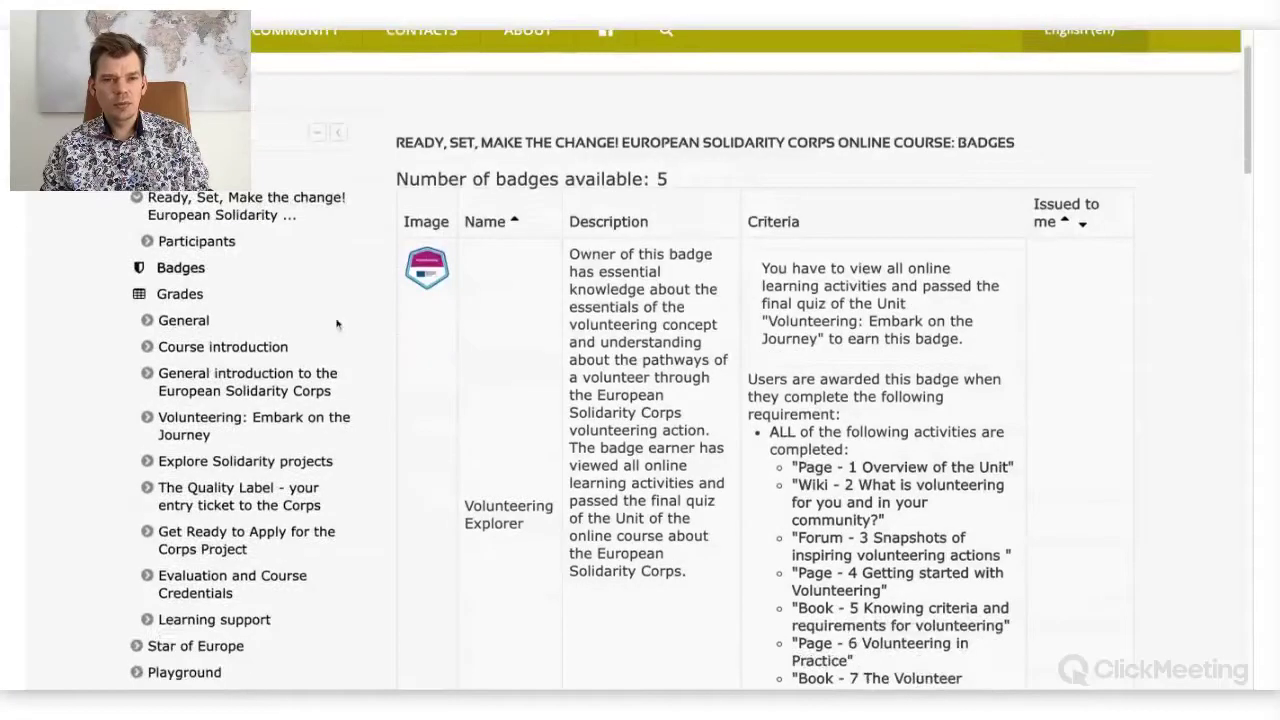
Collapse Course administration, dock the Administration block, and restore both to their original state
scroll(211, 370, down, 2)
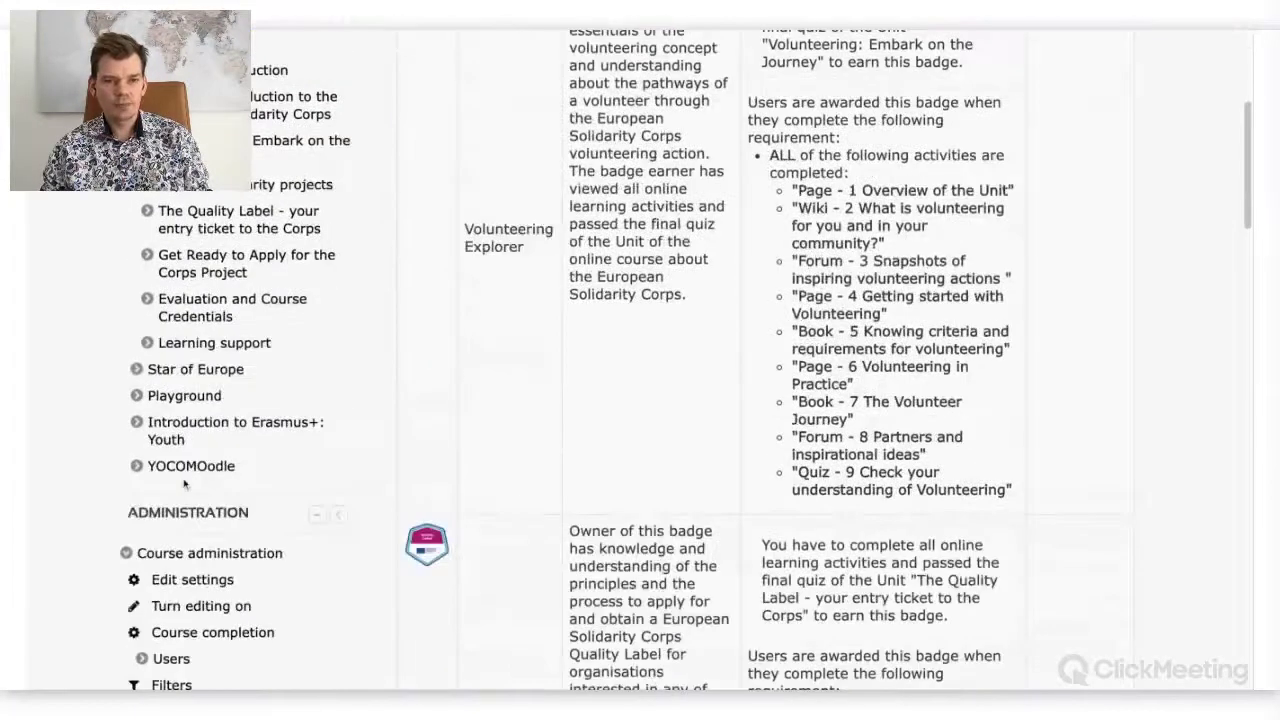
scroll(150, 512, down, 3)
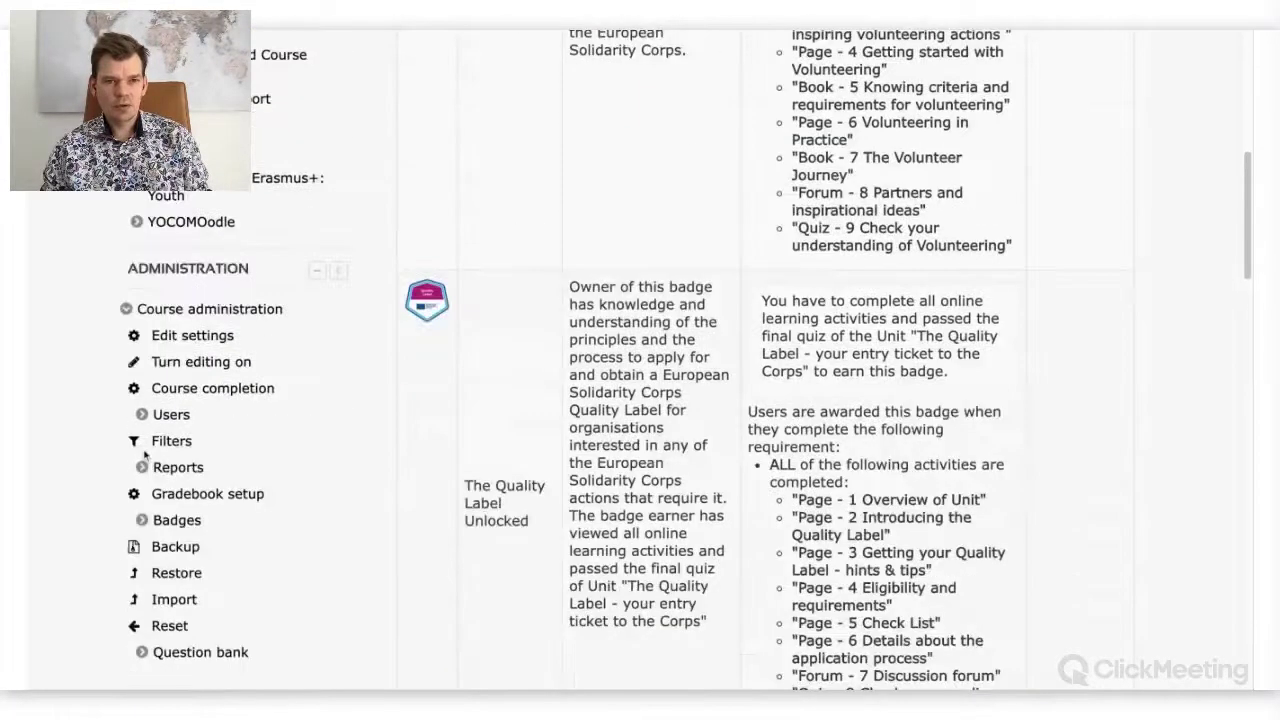
click(141, 312)
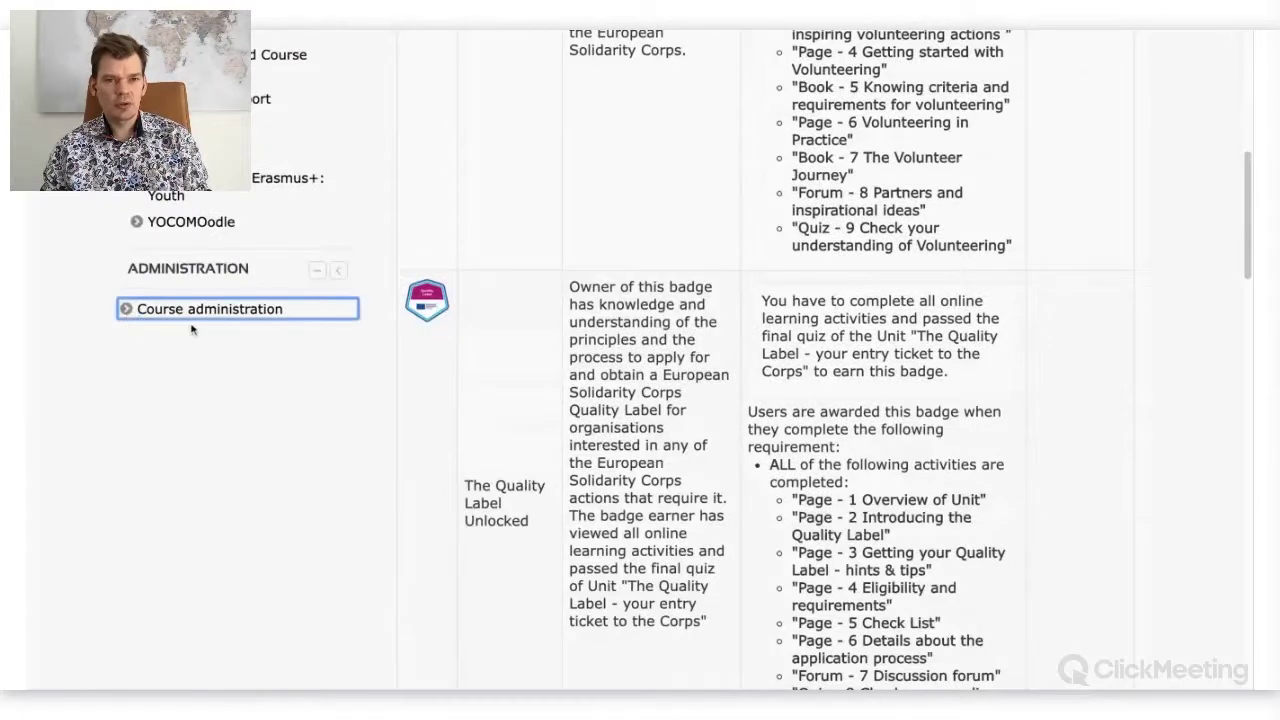
click(339, 271)
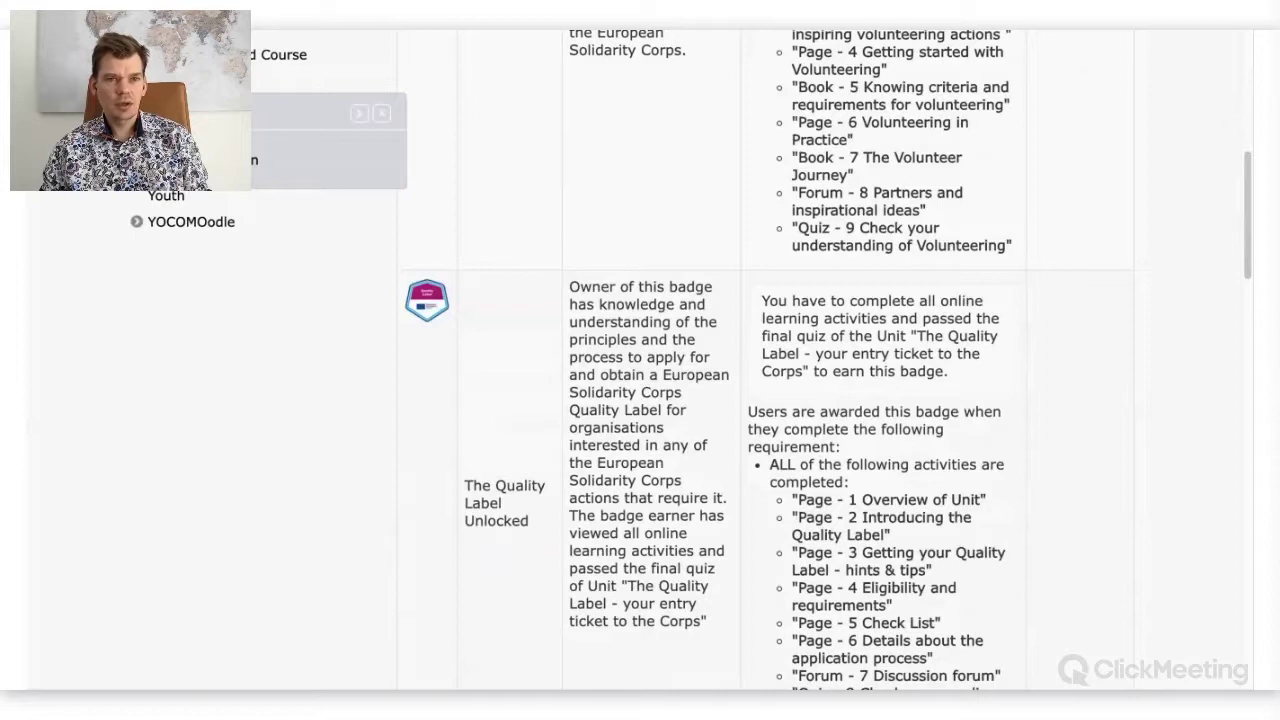
click(360, 117)
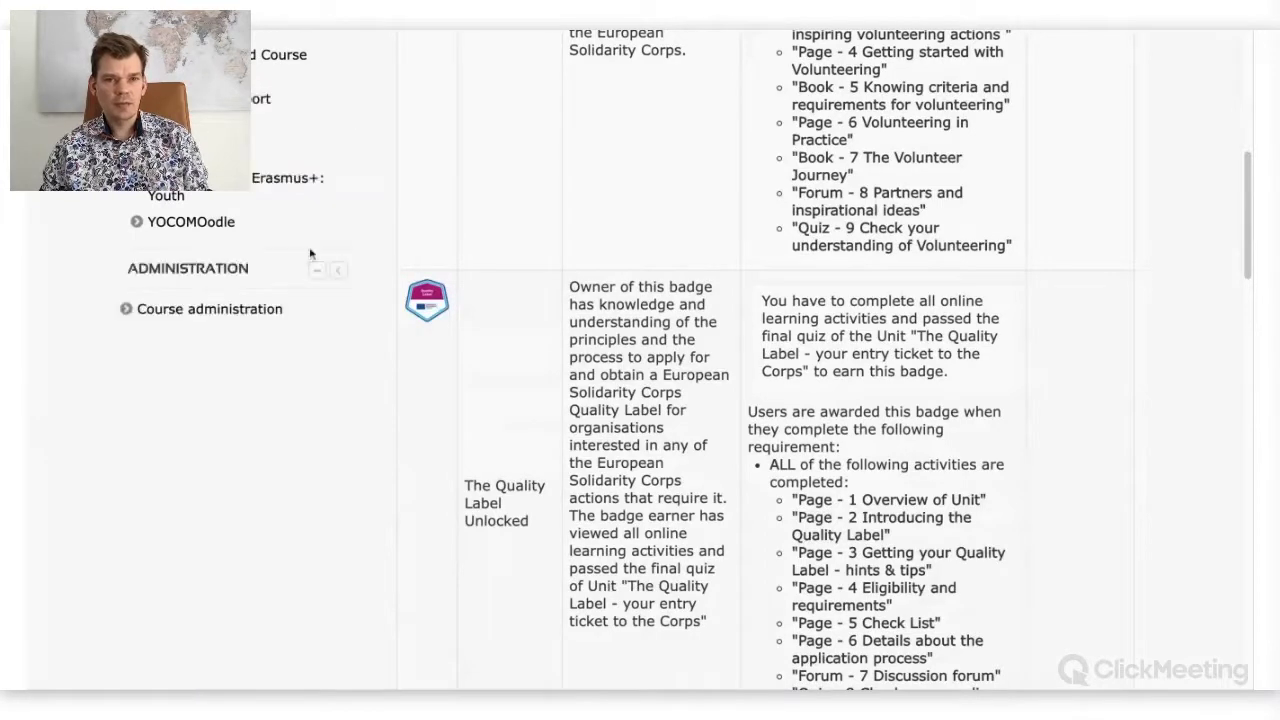
click(118, 309)
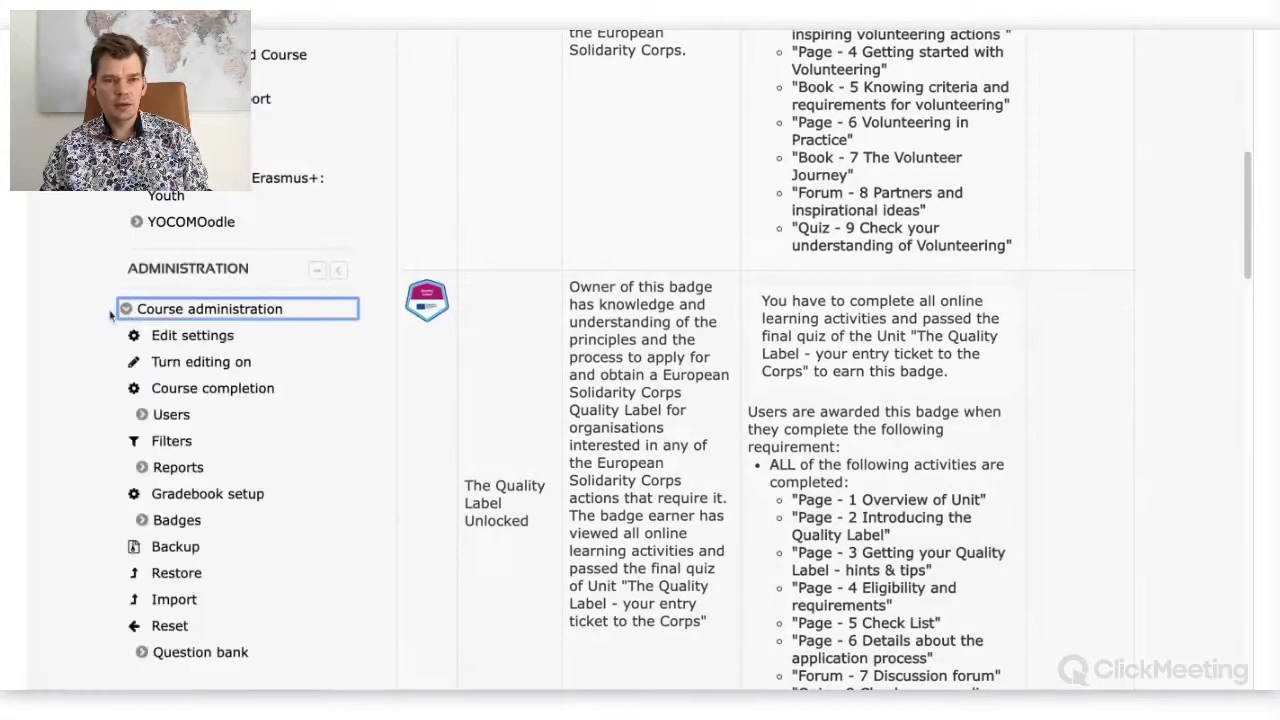
Expand Badges under Course administration and open the Manage badges page
scroll(160, 318, down, 1)
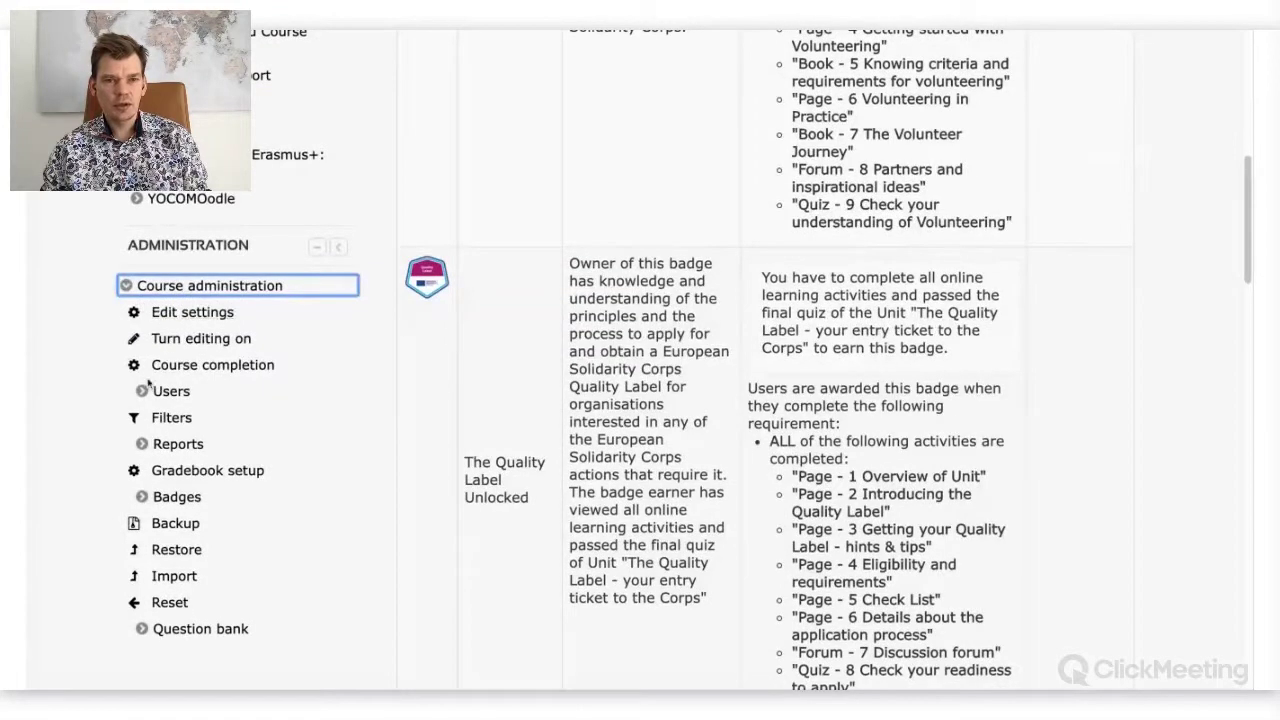
scroll(165, 402, down, 1)
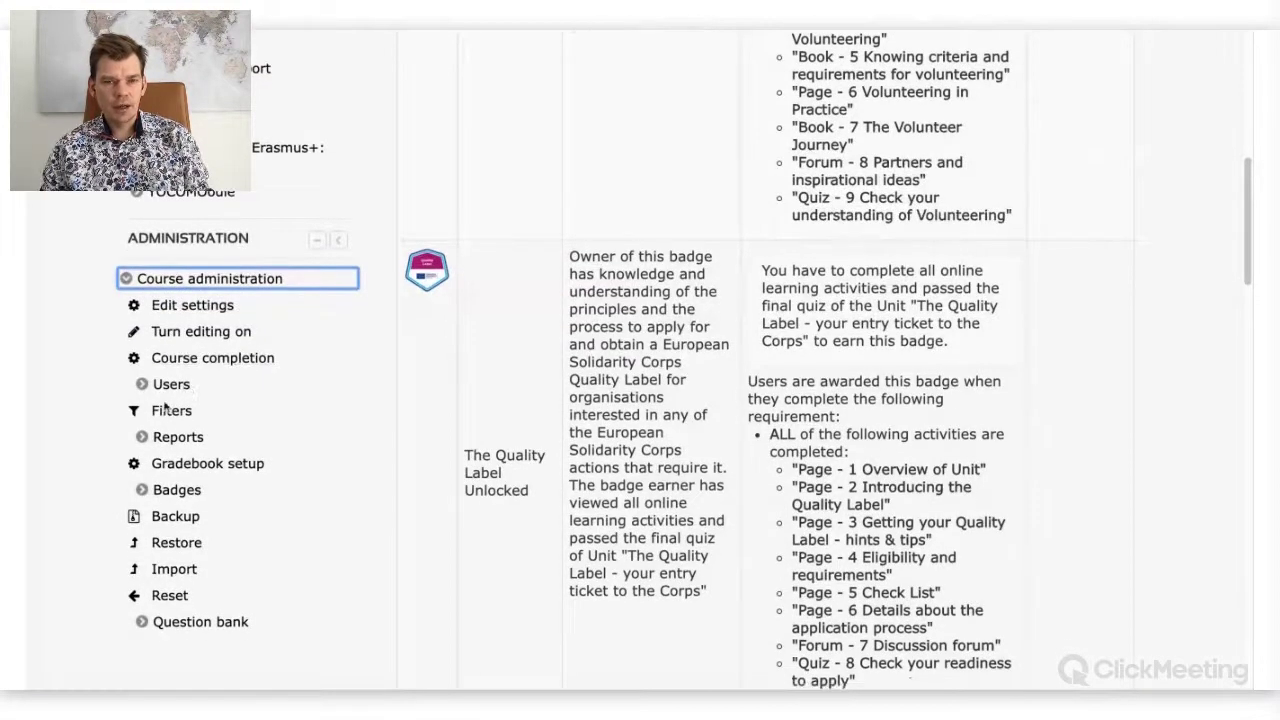
scroll(197, 372, down, 1)
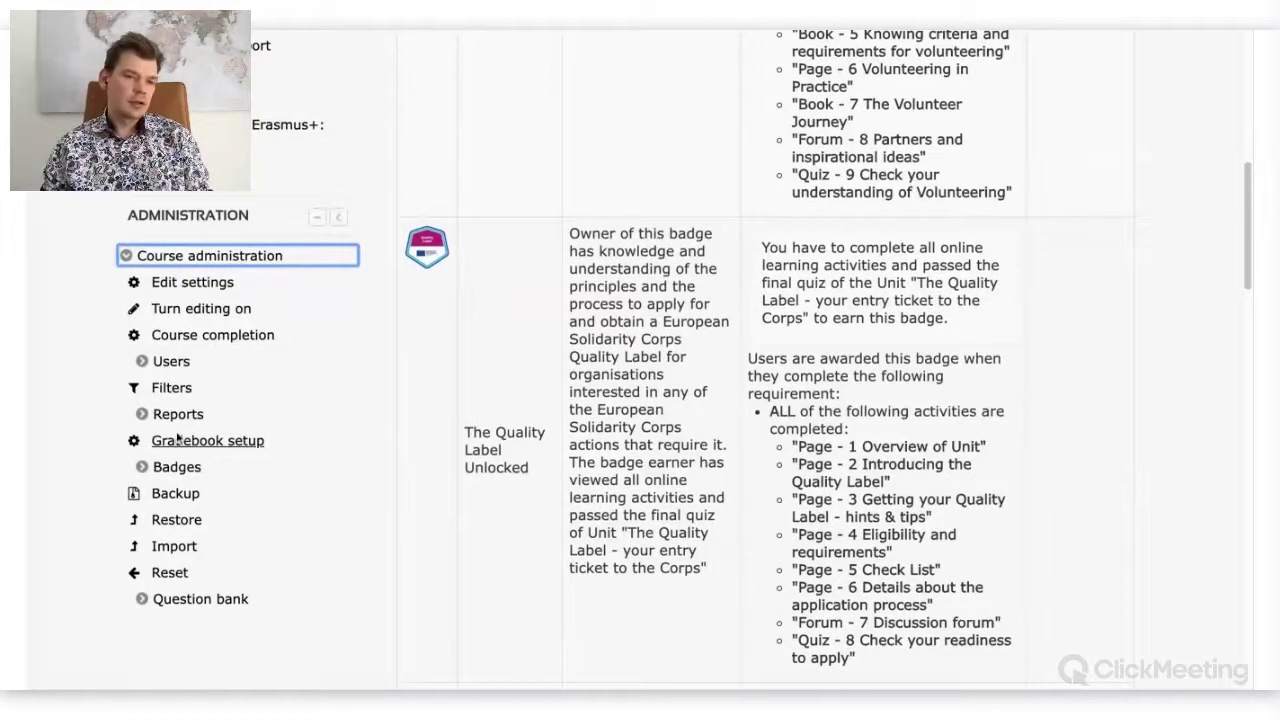
click(176, 467)
scroll(185, 420, down, 4)
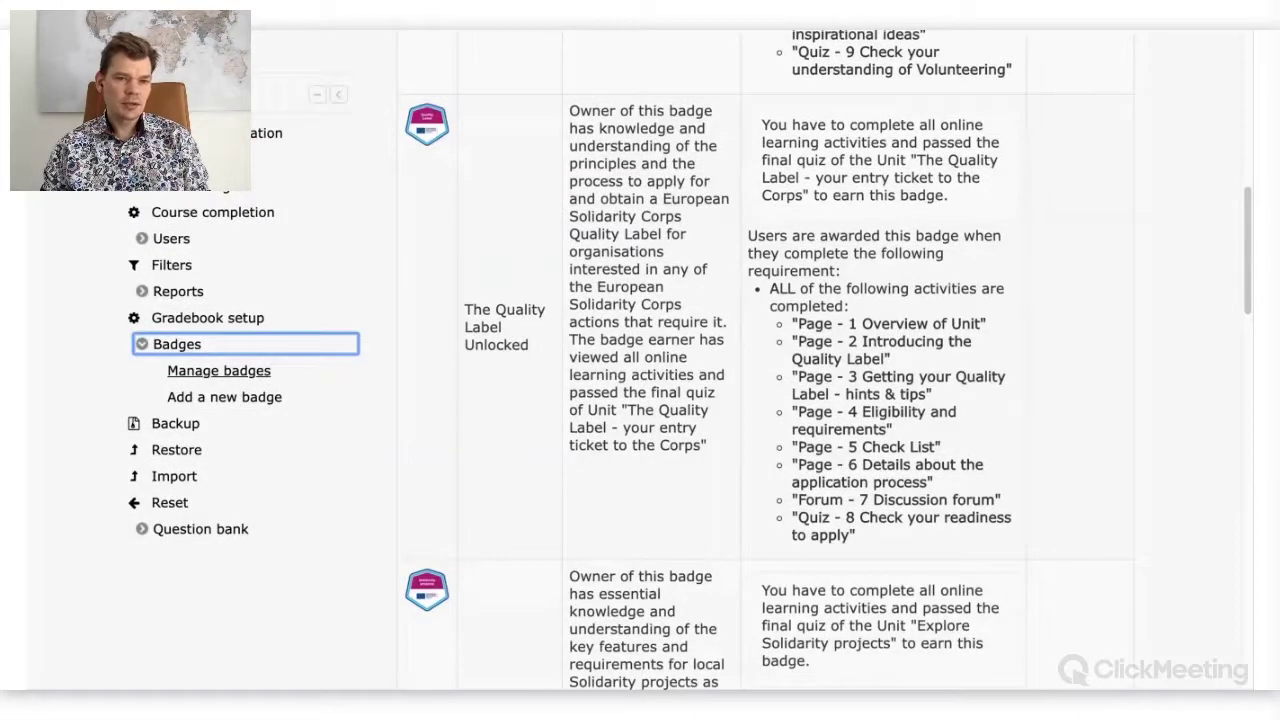
click(216, 372)
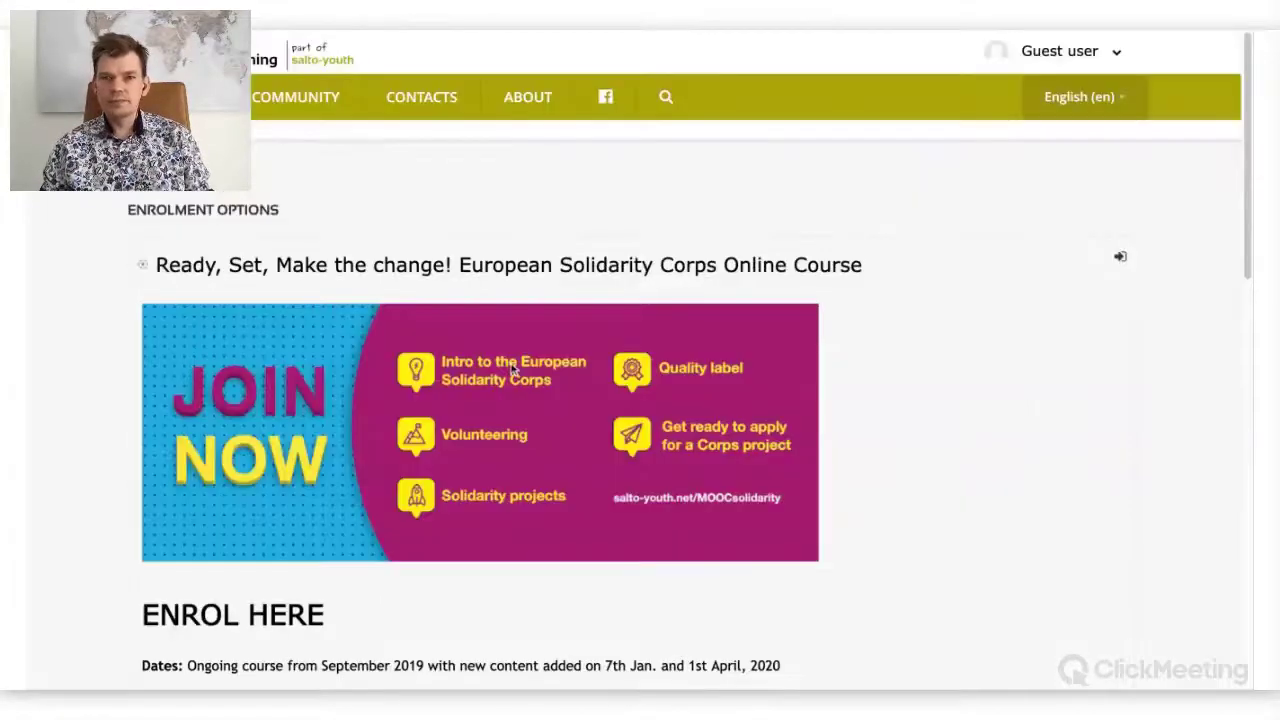
Continue past the course's self-enrolment notice for guests and log back in with the prefilled credentials
scroll(513, 370, down, 7)
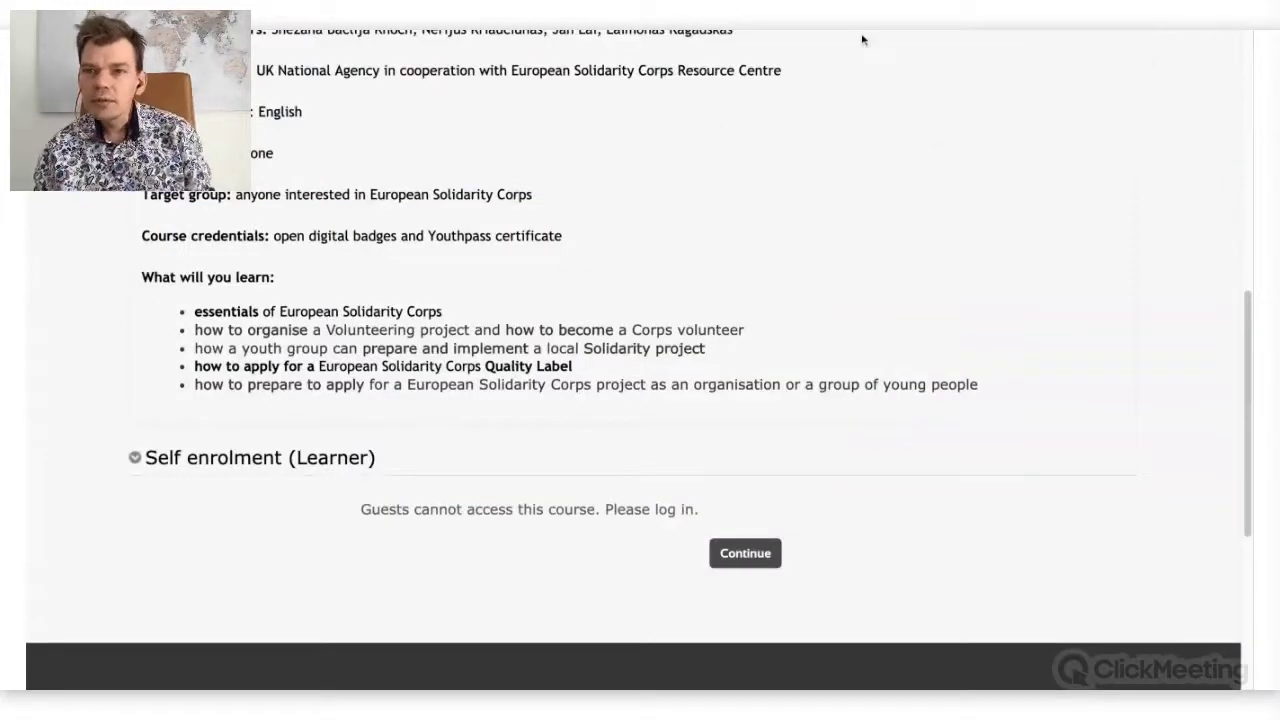
scroll(497, 286, down, 1)
click(757, 532)
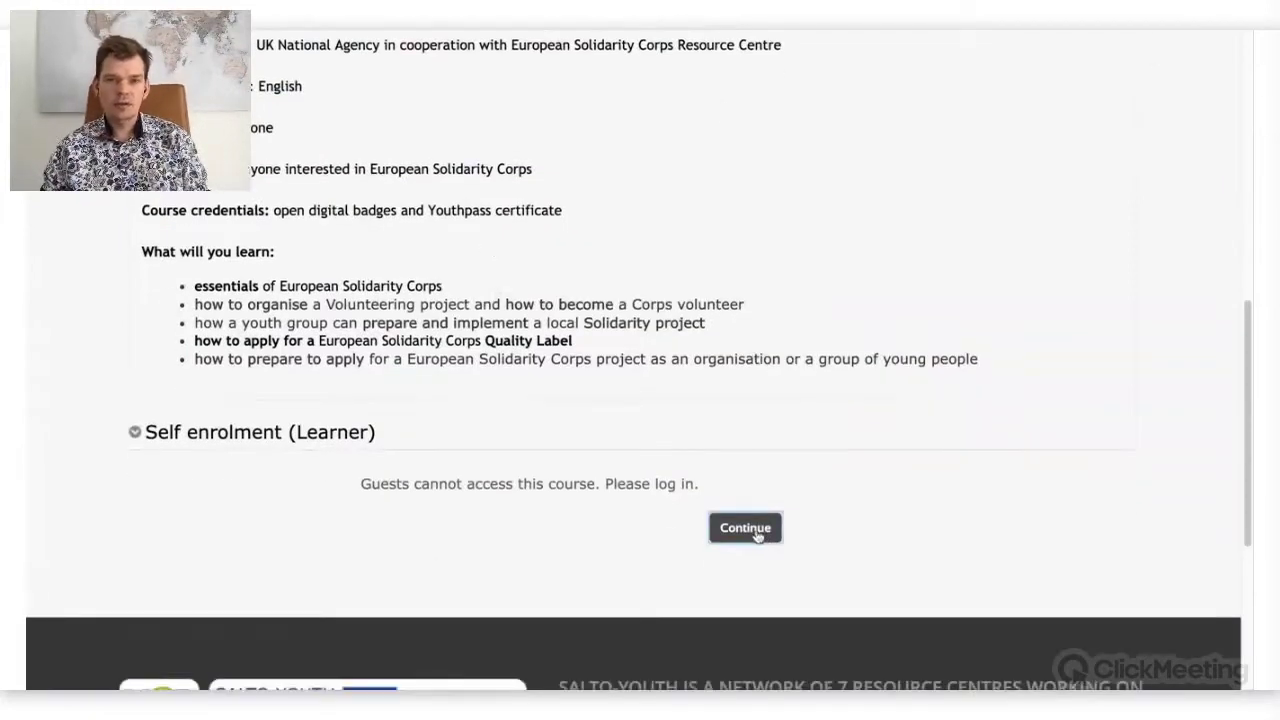
click(633, 446)
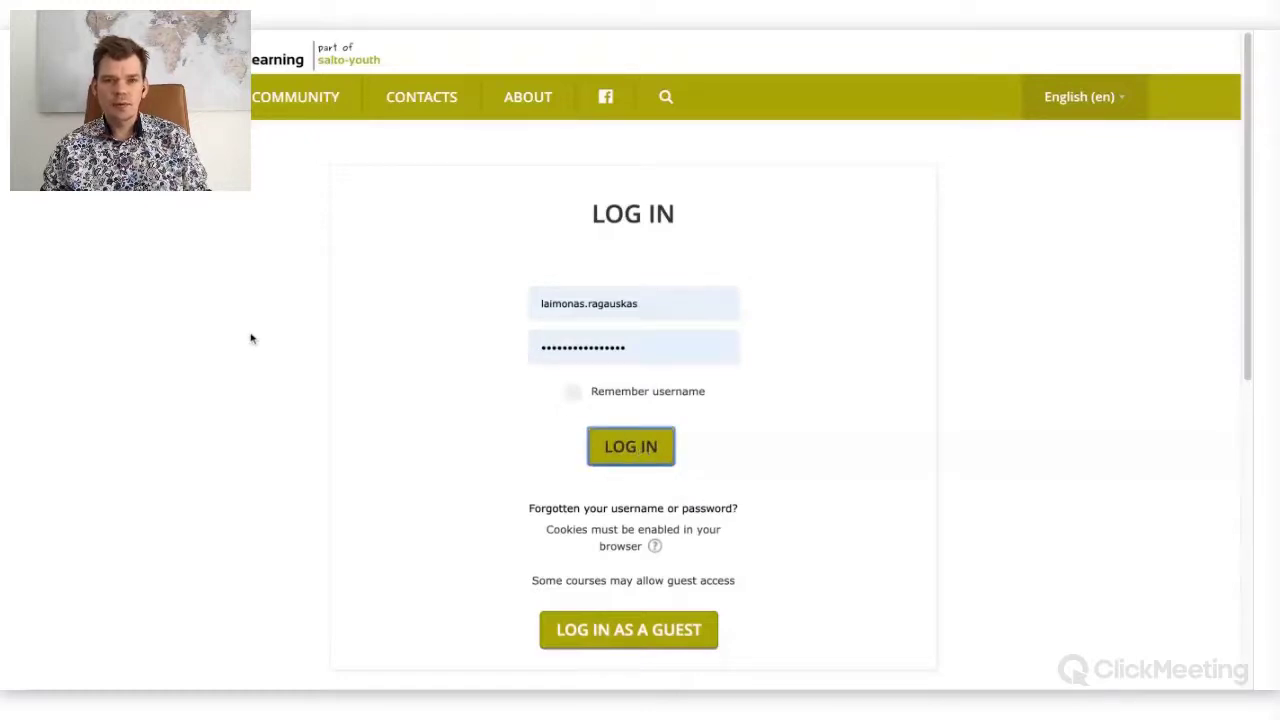
Examine the criteria, recipients and available actions of all badges on the course's Manage badges page
scroll(251, 343, down, 15)
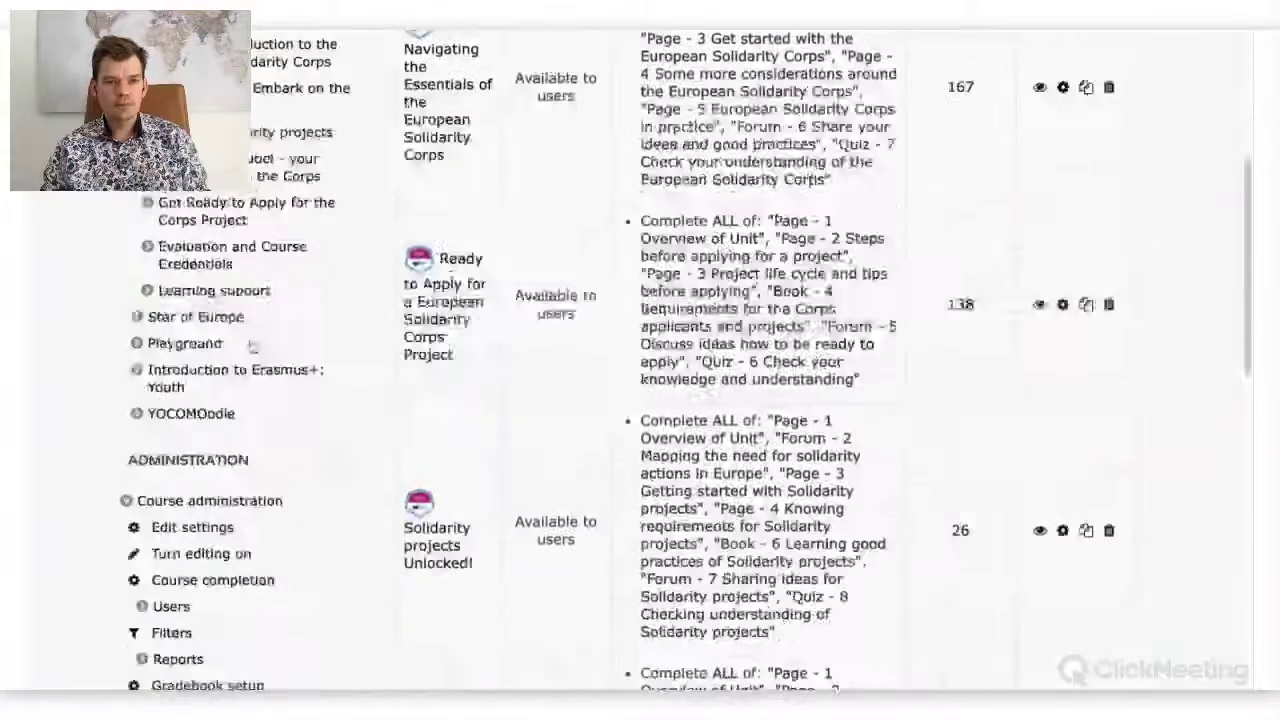
scroll(251, 343, up, 5)
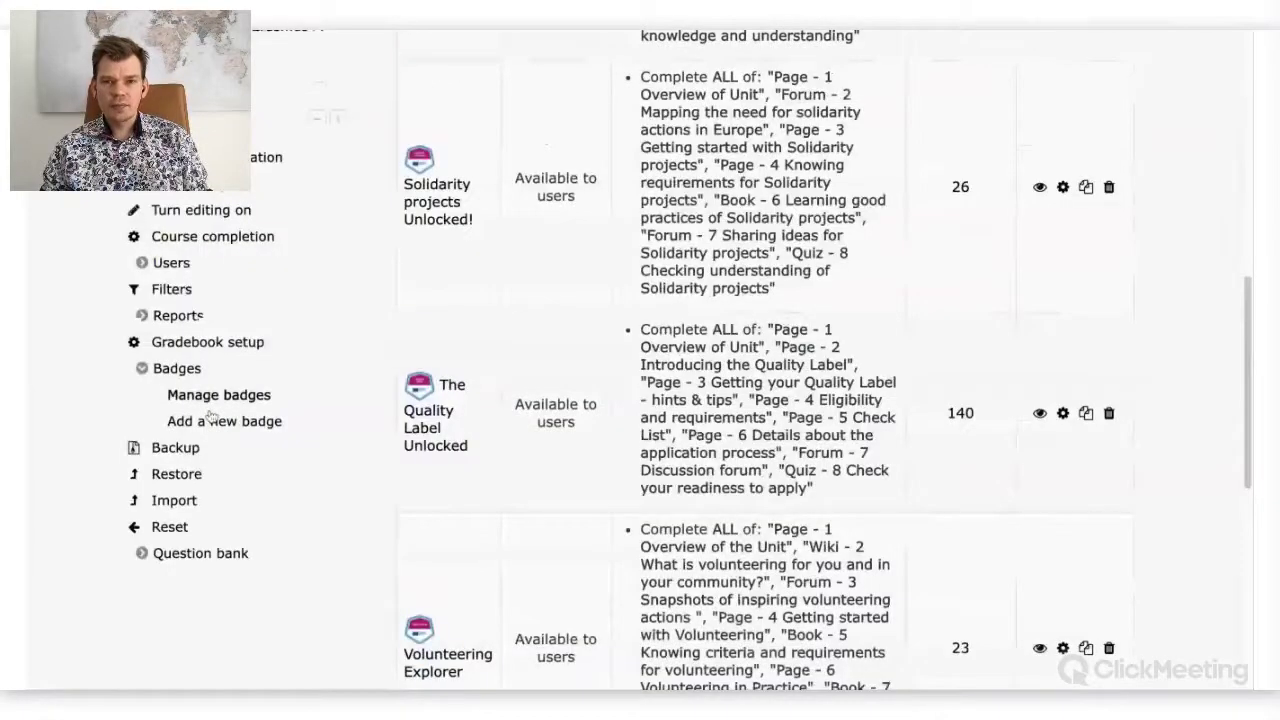
scroll(610, 397, up, 10)
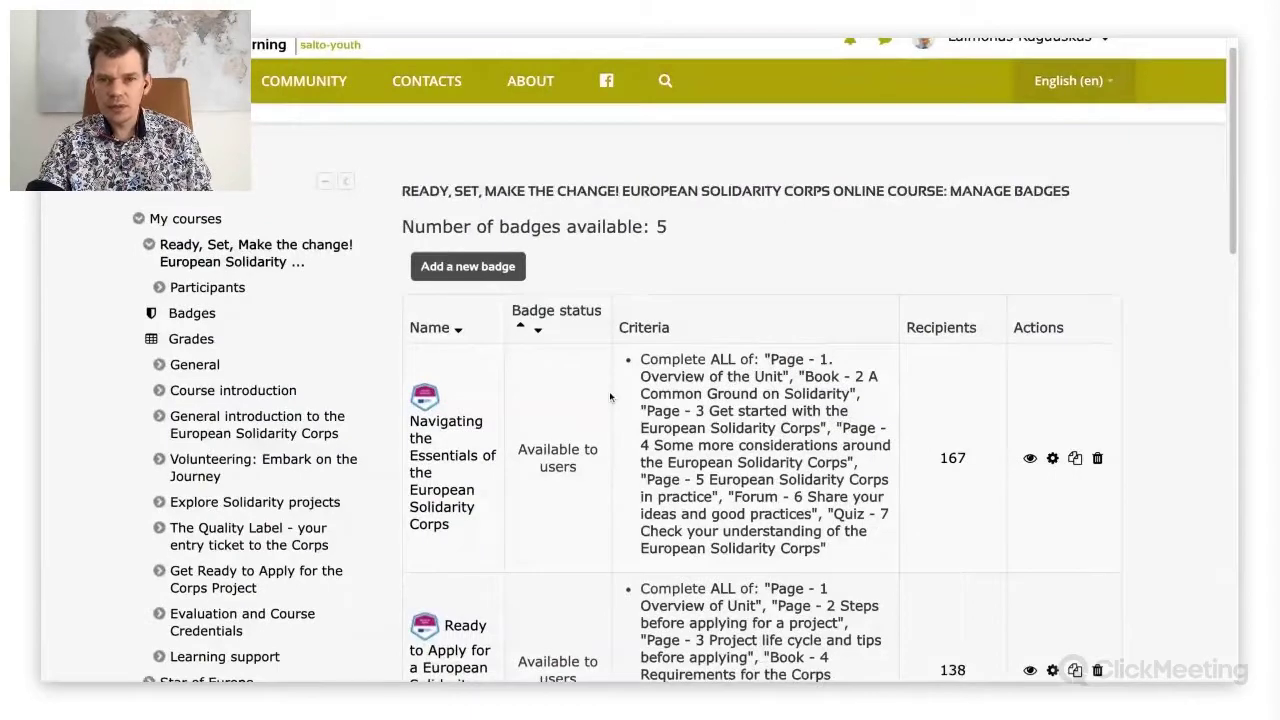
scroll(609, 391, down, 2)
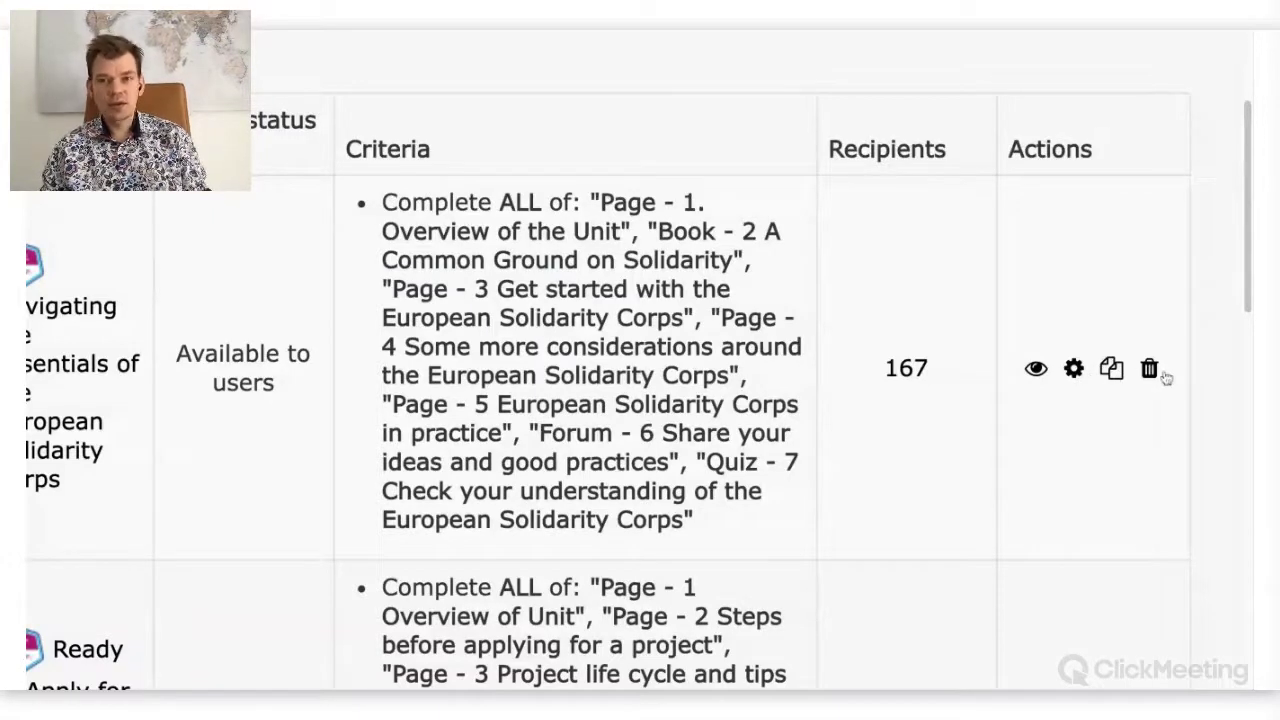
key(ctrl+minus)
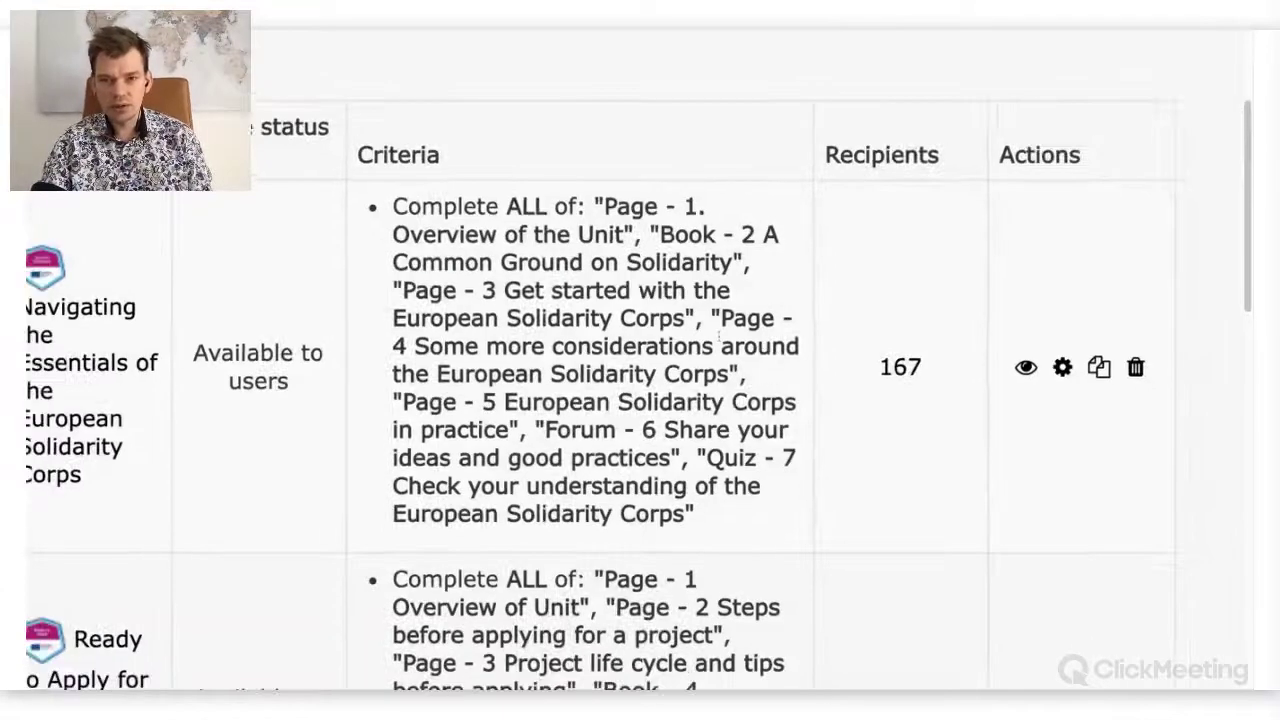
key(ctrl+minus)
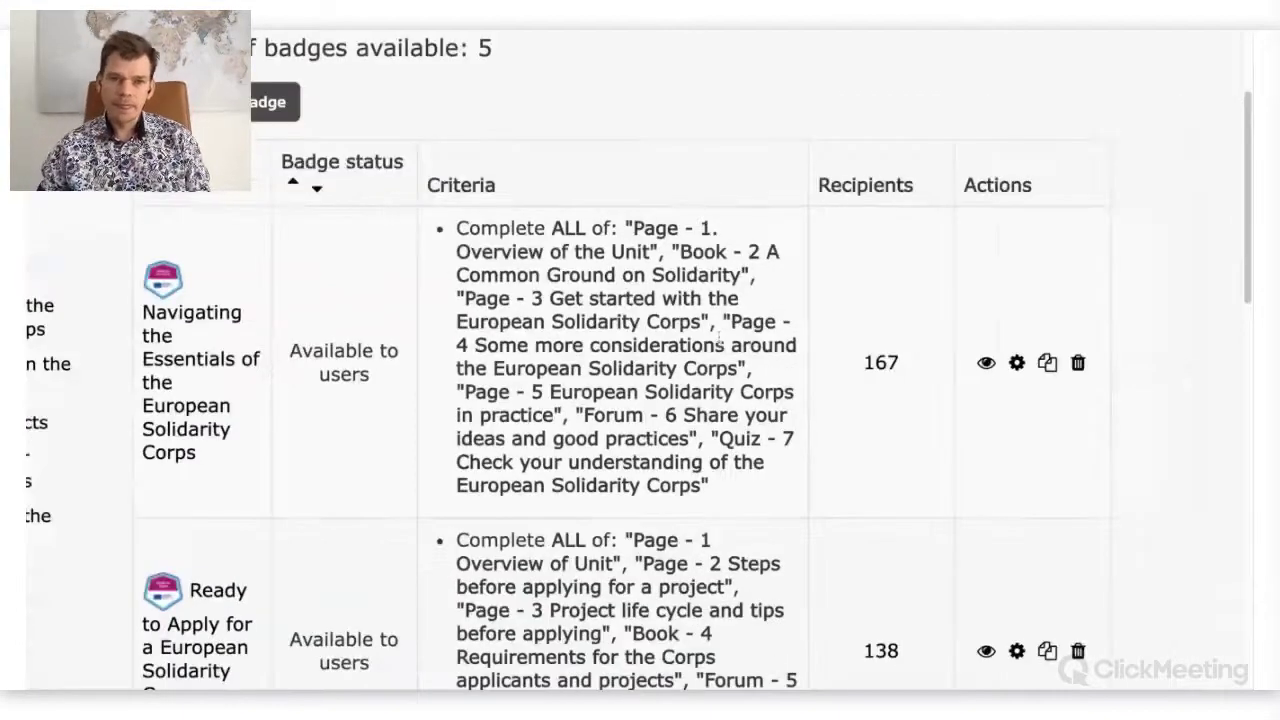
key(ctrl+minus)
scroll(715, 330, down, 1)
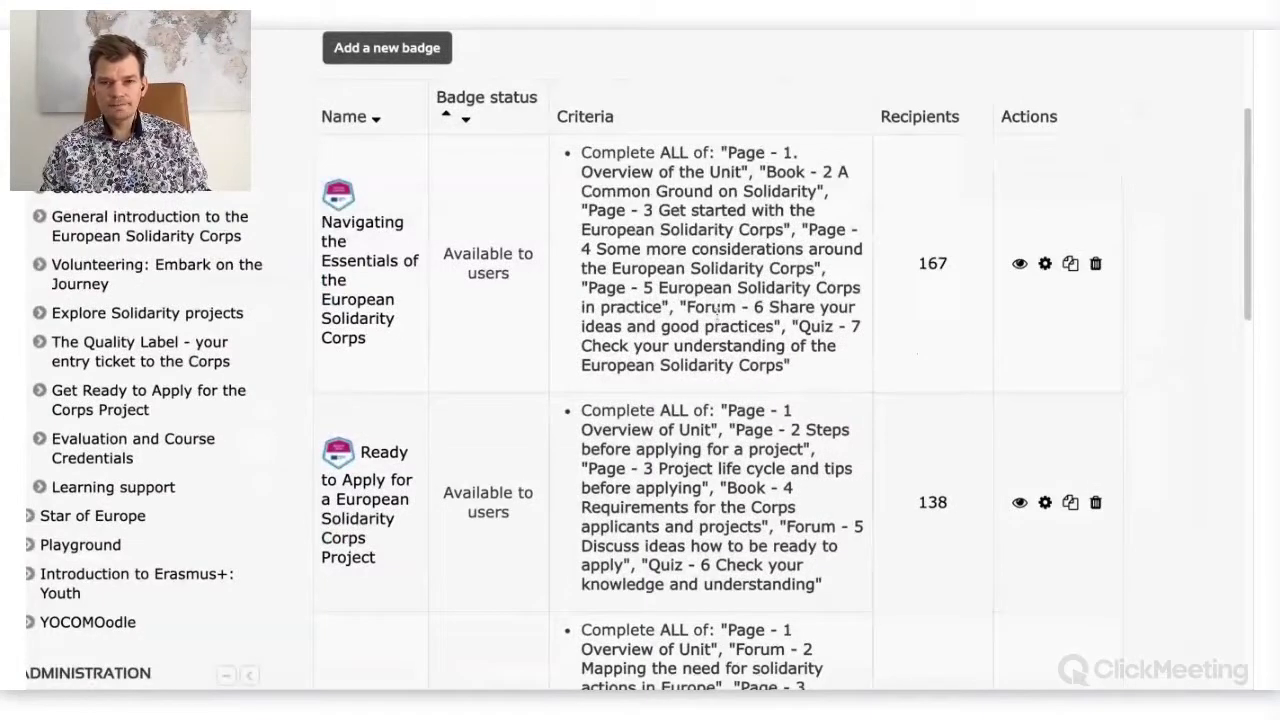
scroll(716, 310, down, 10)
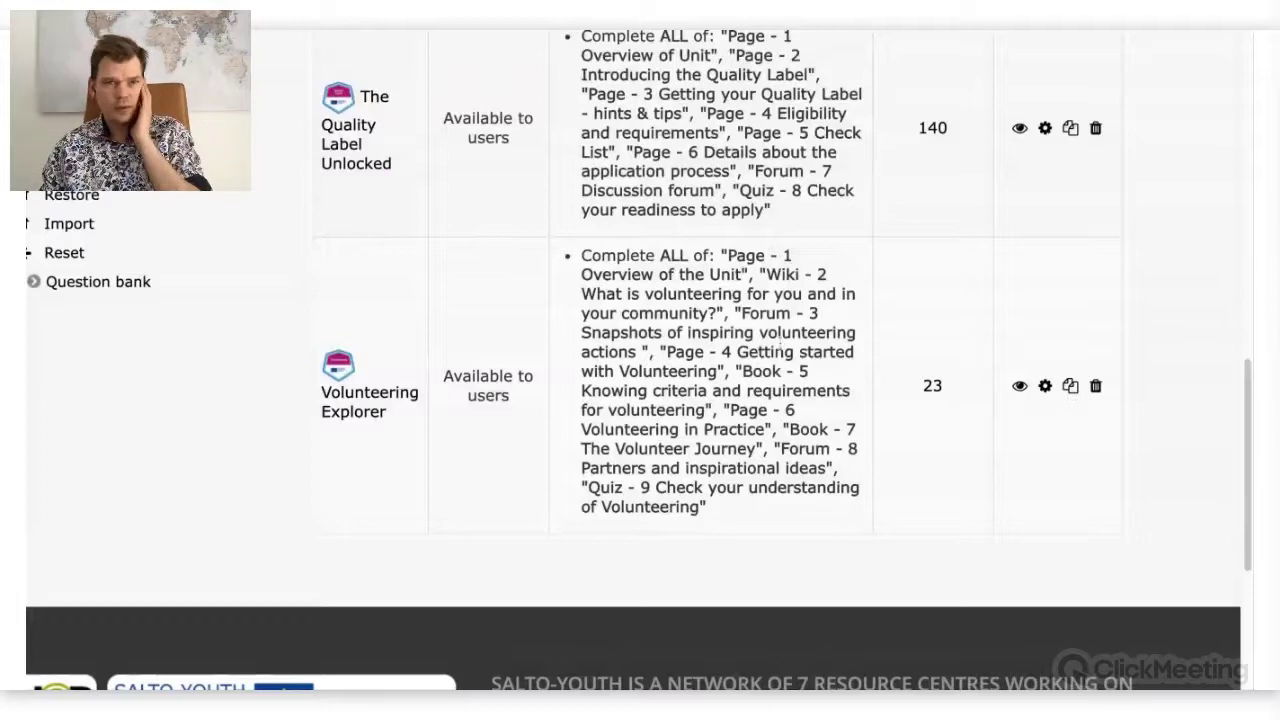
Duplicate the Volunteering Explorer badge and review the copy's overview from badge details to recipients
click(134, 337)
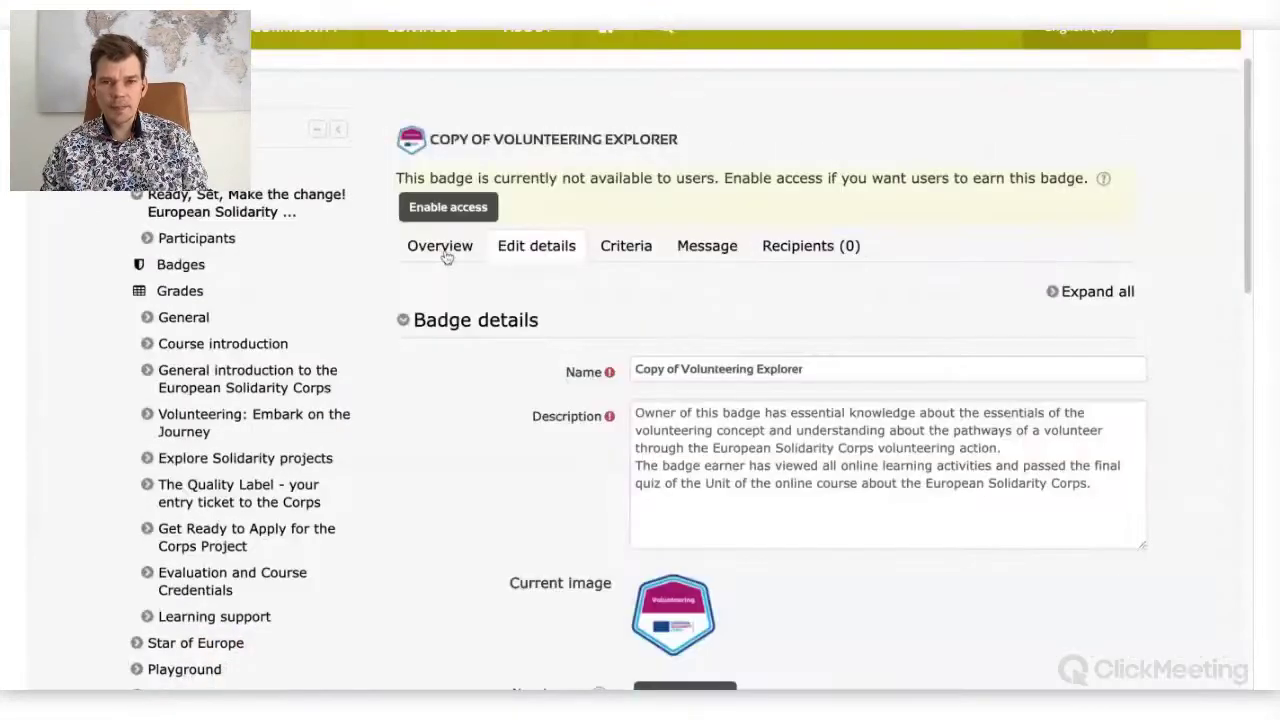
click(446, 257)
scroll(556, 369, down, 5)
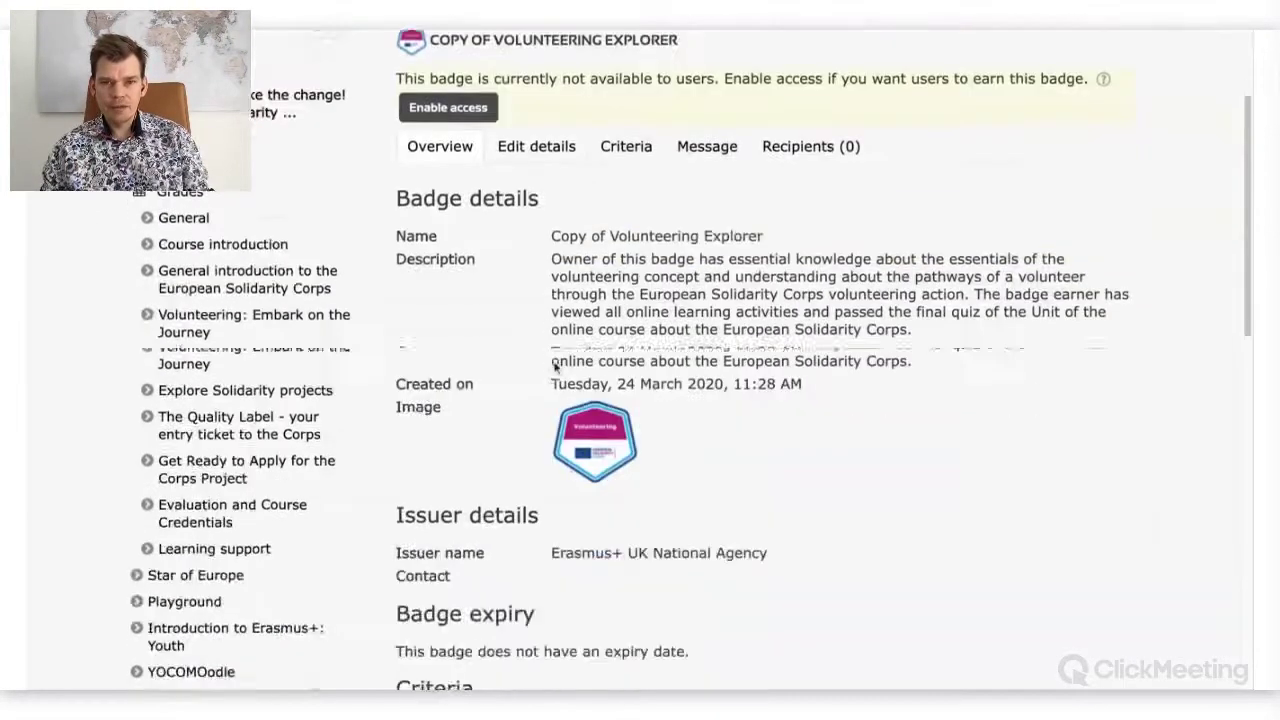
scroll(555, 369, down, 5)
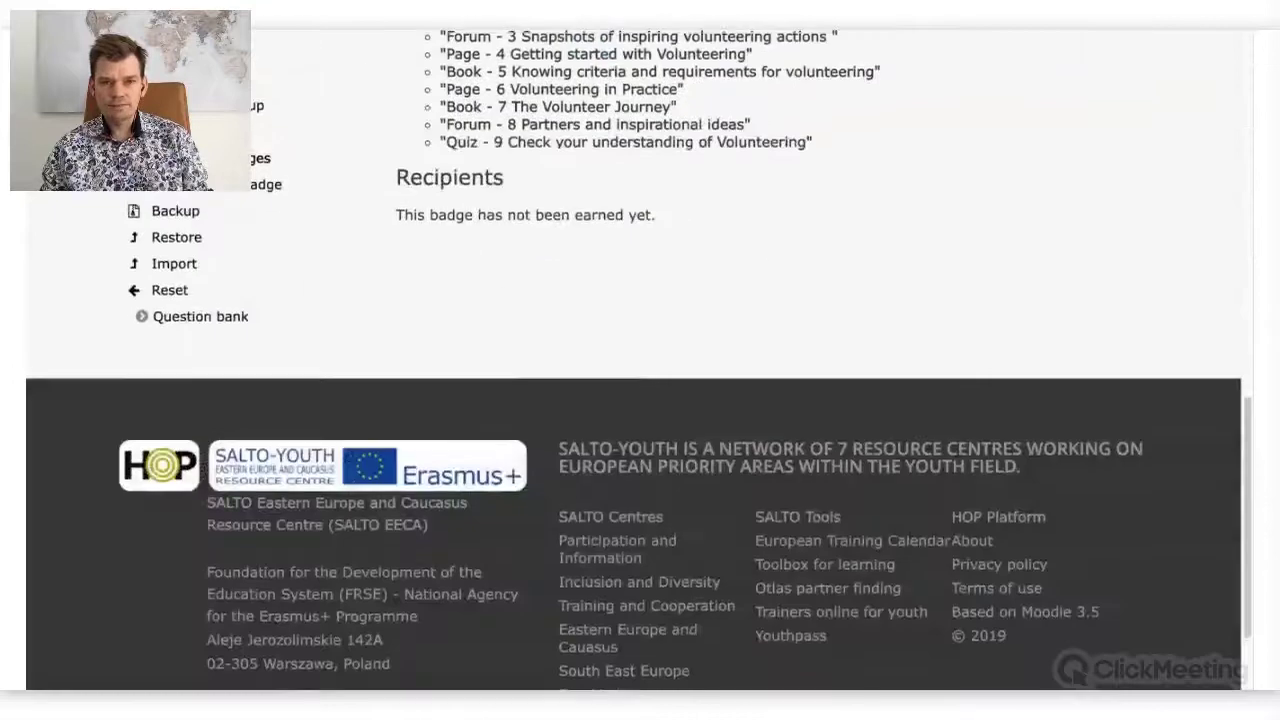
scroll(537, 328, up, 10)
Open the copied badge's details for editing and examine its name and description fields
click(537, 326)
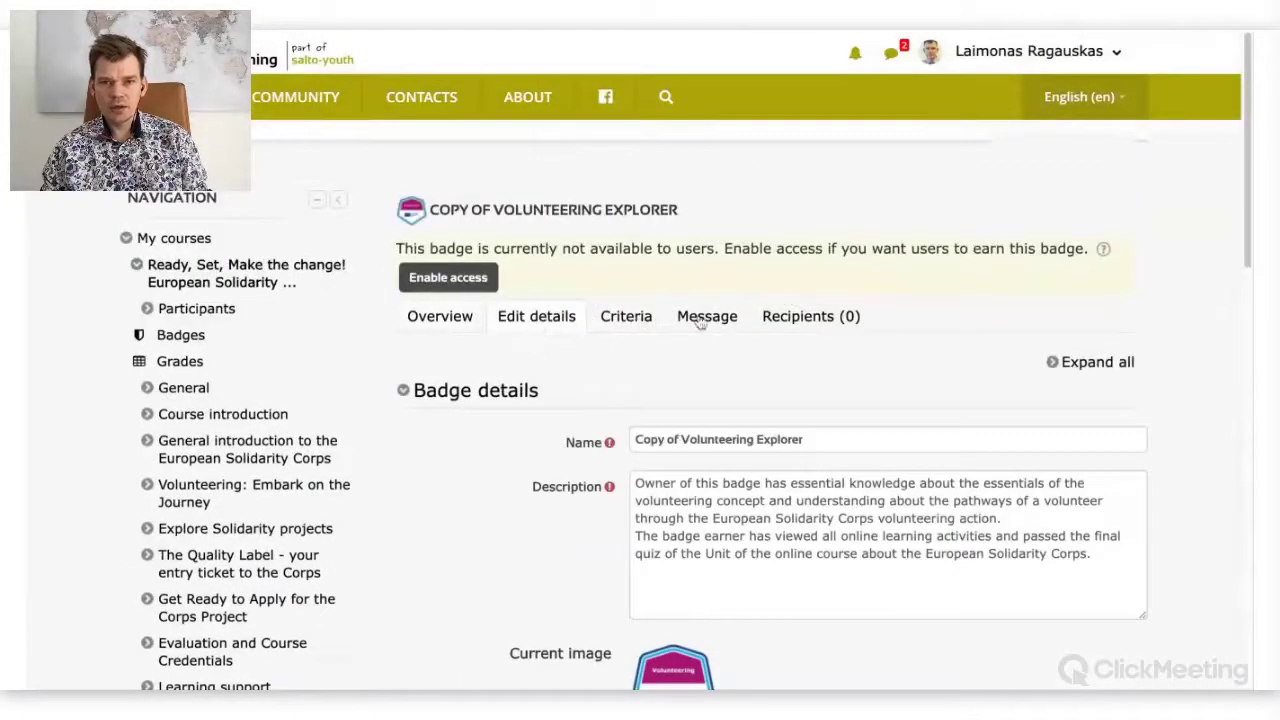
scroll(537, 395, down, 1)
click(643, 410)
scroll(643, 410, down, 3)
click(825, 238)
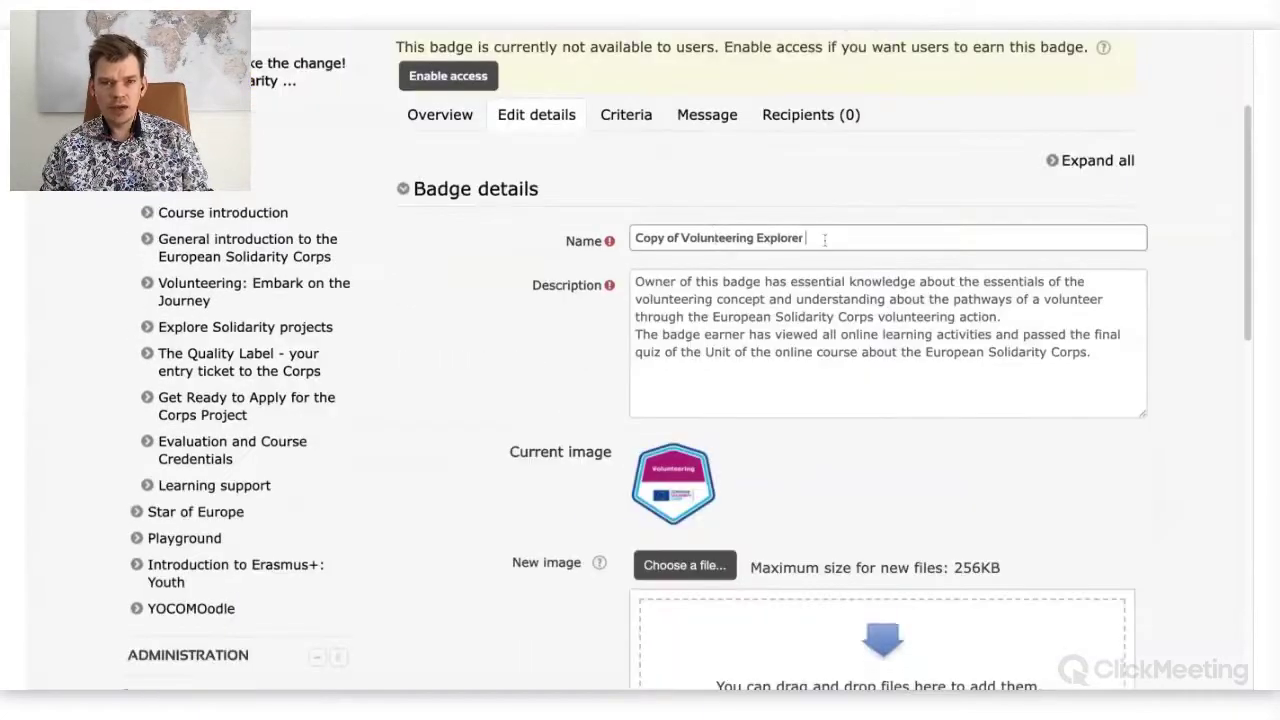
triple_click(825, 238)
click(1129, 400)
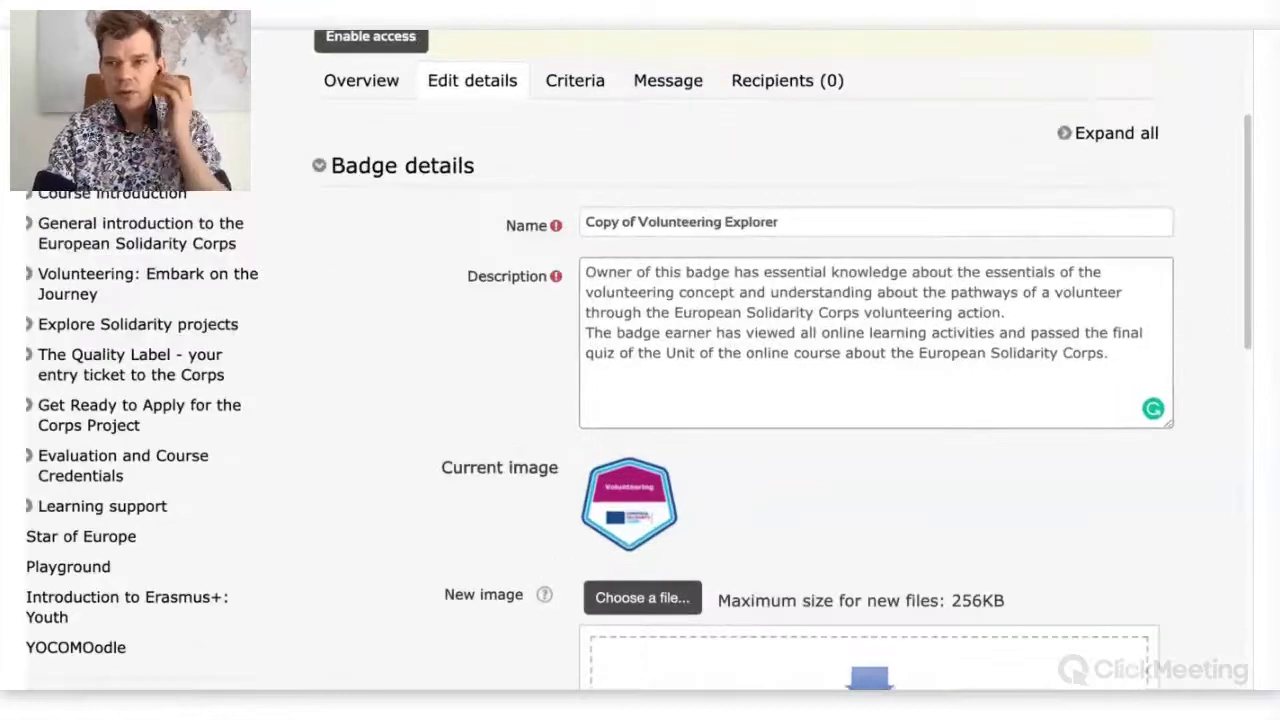
click(741, 326)
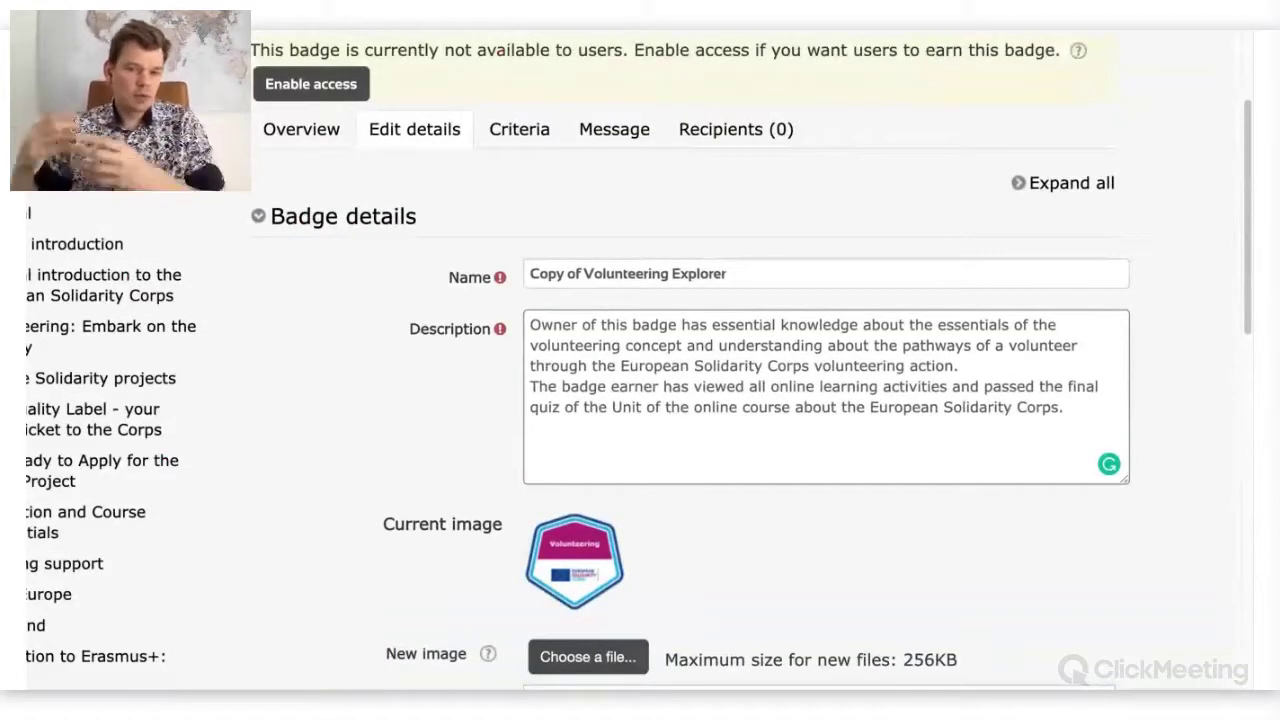
Examine the copied badge's current image up close, together with its description and the new image option
scroll(596, 446, down, 1)
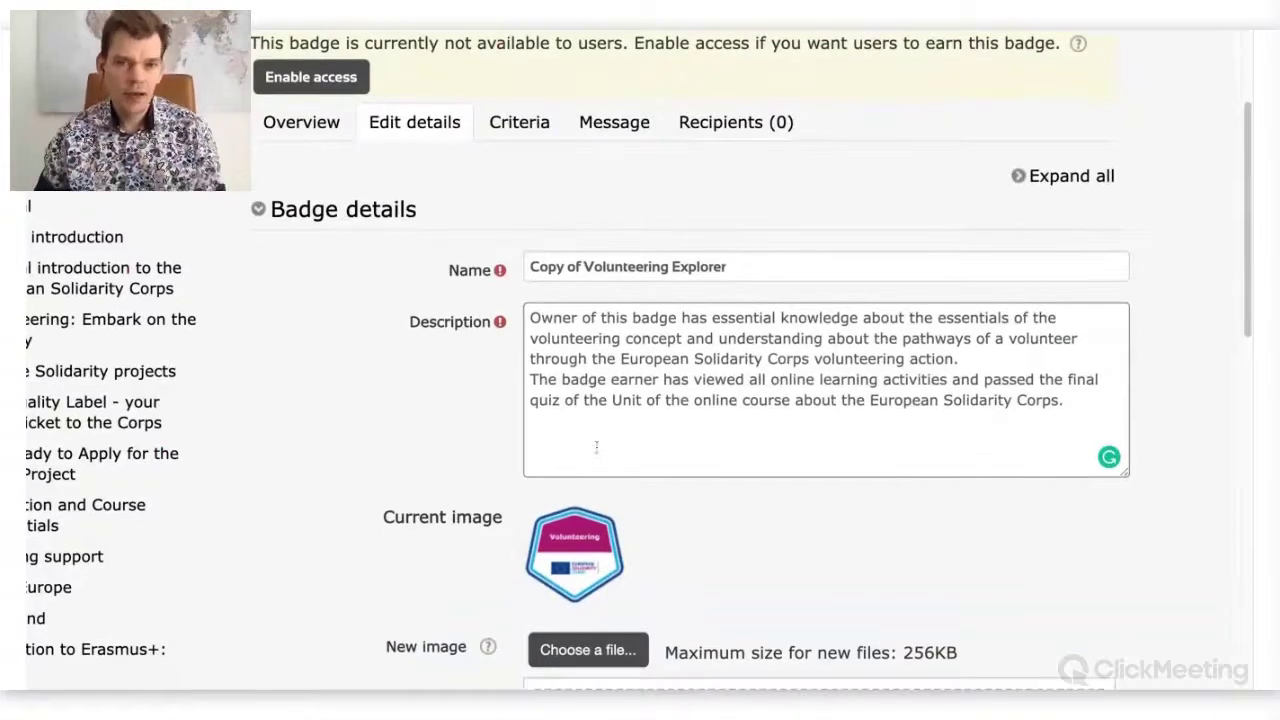
scroll(596, 446, down, 1)
scroll(377, 410, down, 3)
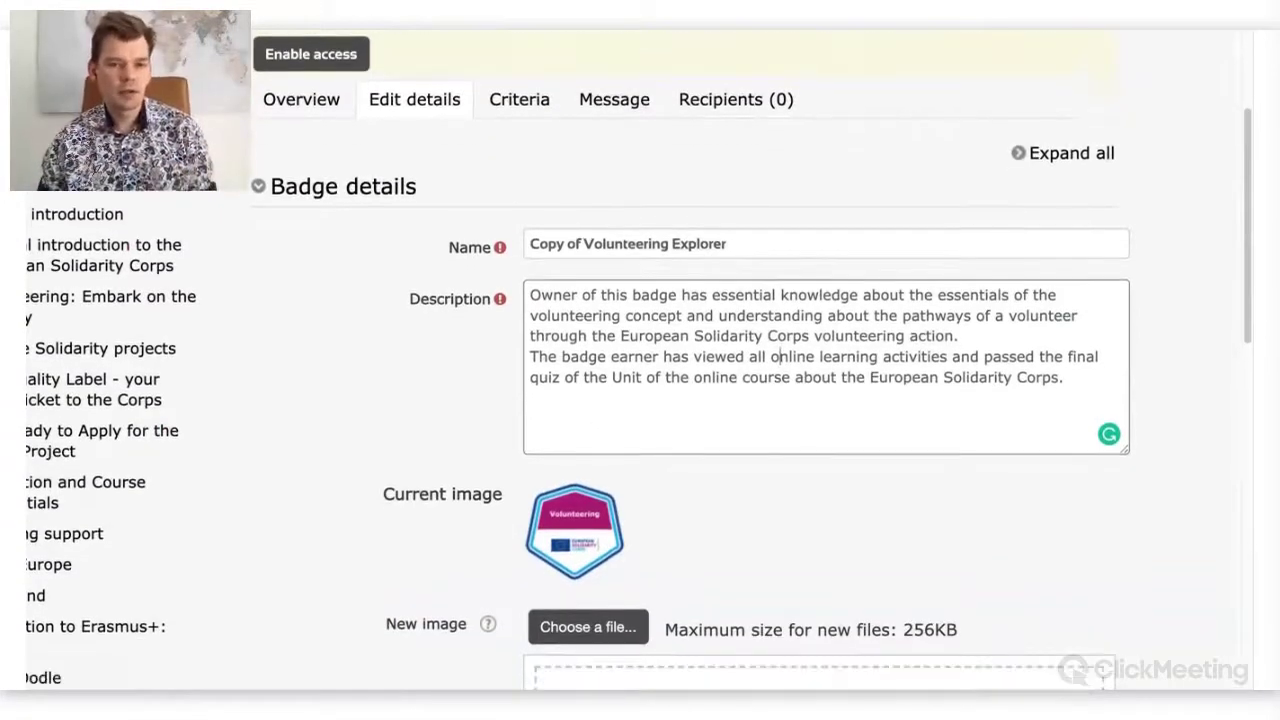
scroll(377, 410, down, 1)
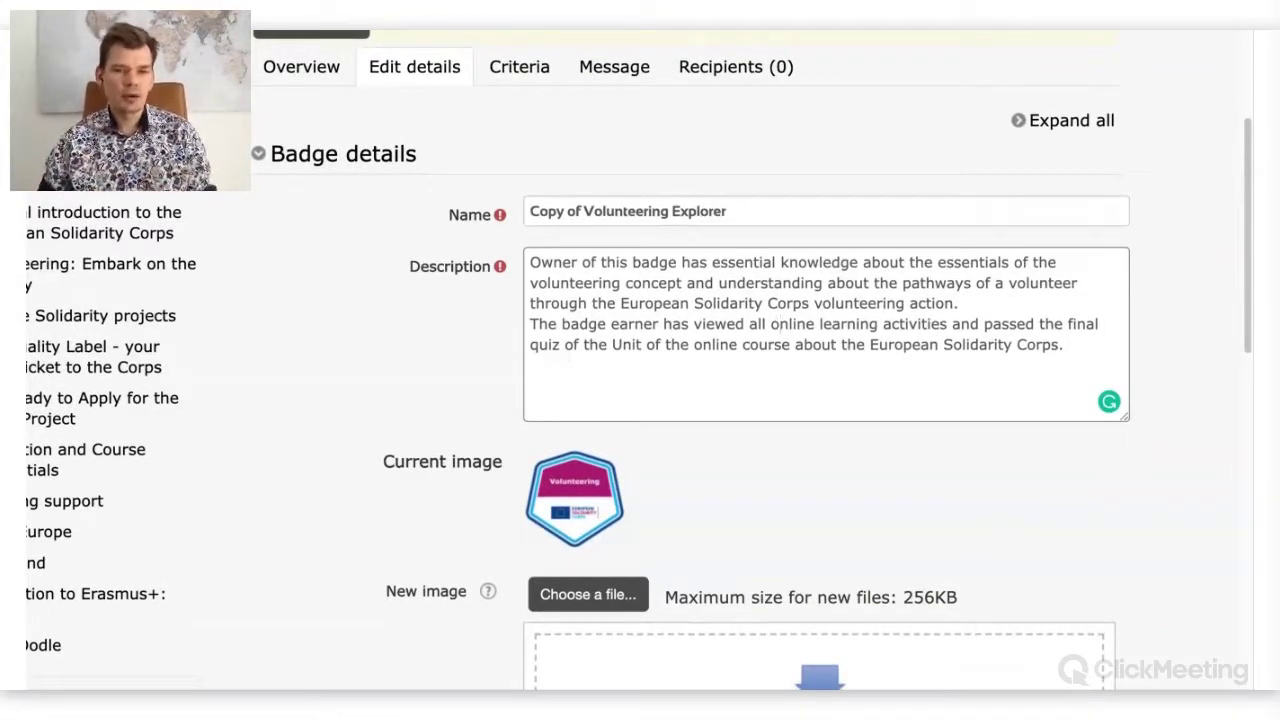
scroll(370, 390, down, 2)
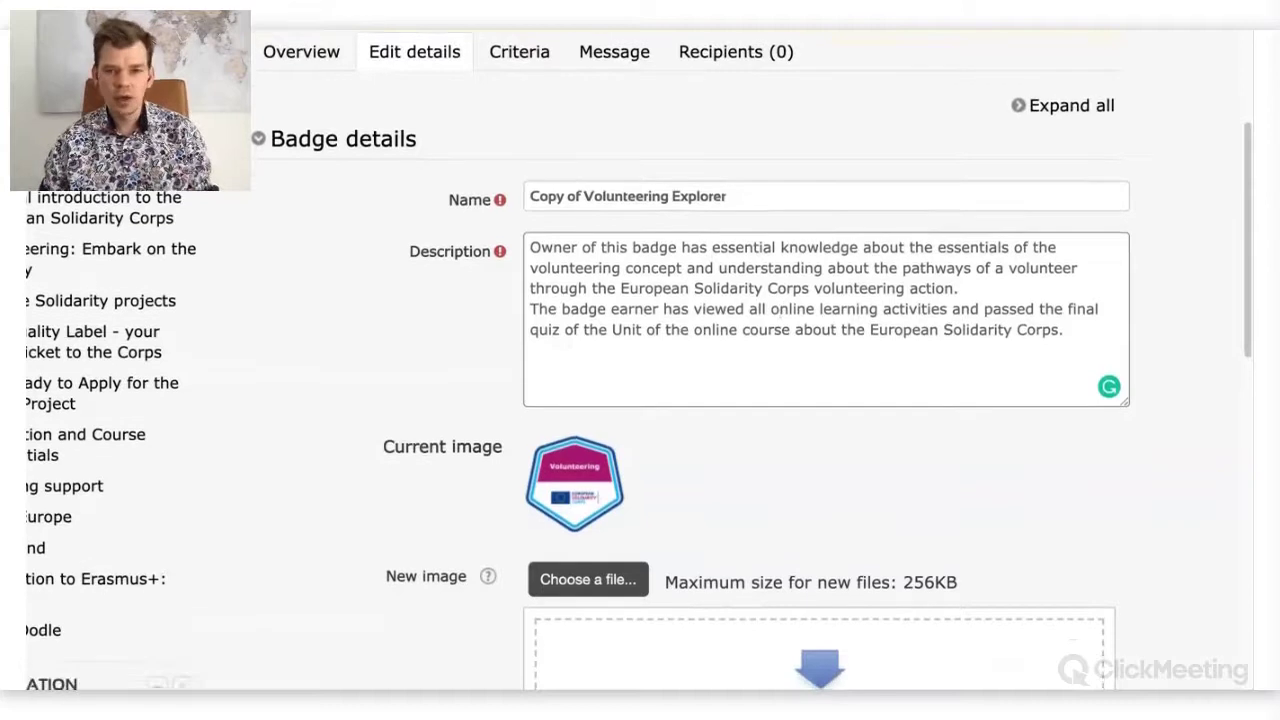
scroll(370, 390, down, 2)
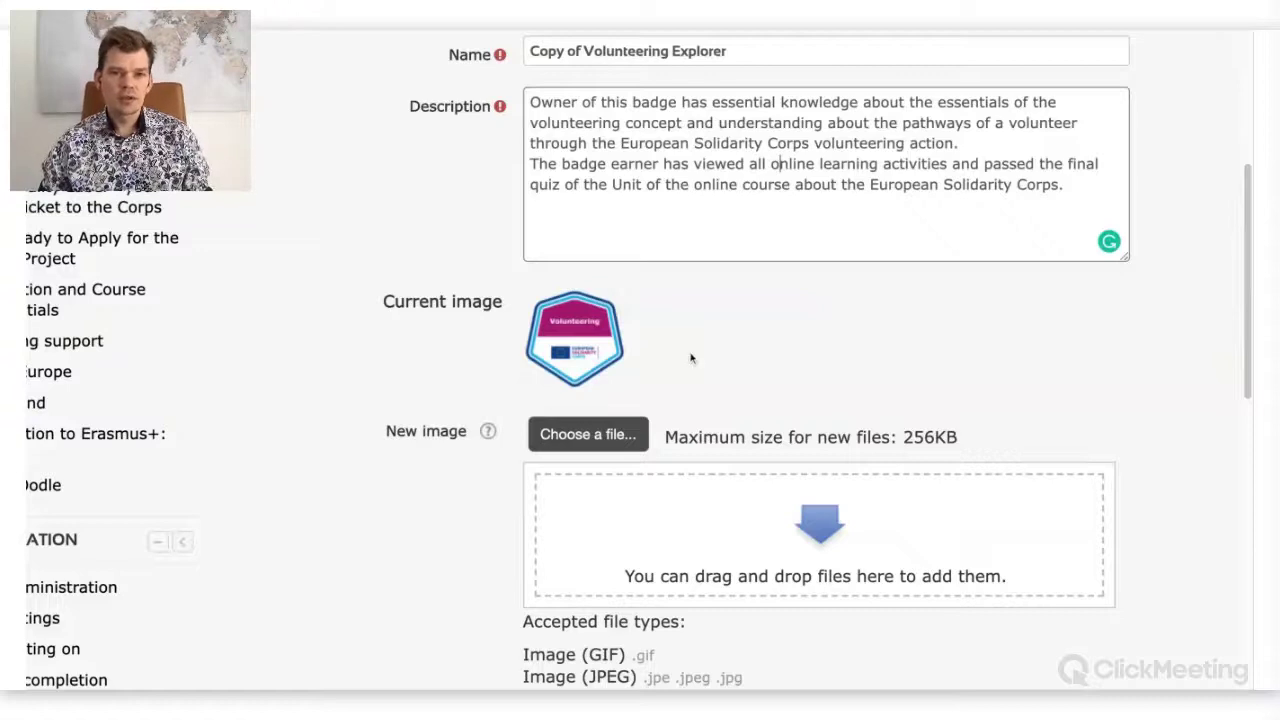
ctrl+scroll(589, 418, up, 5)
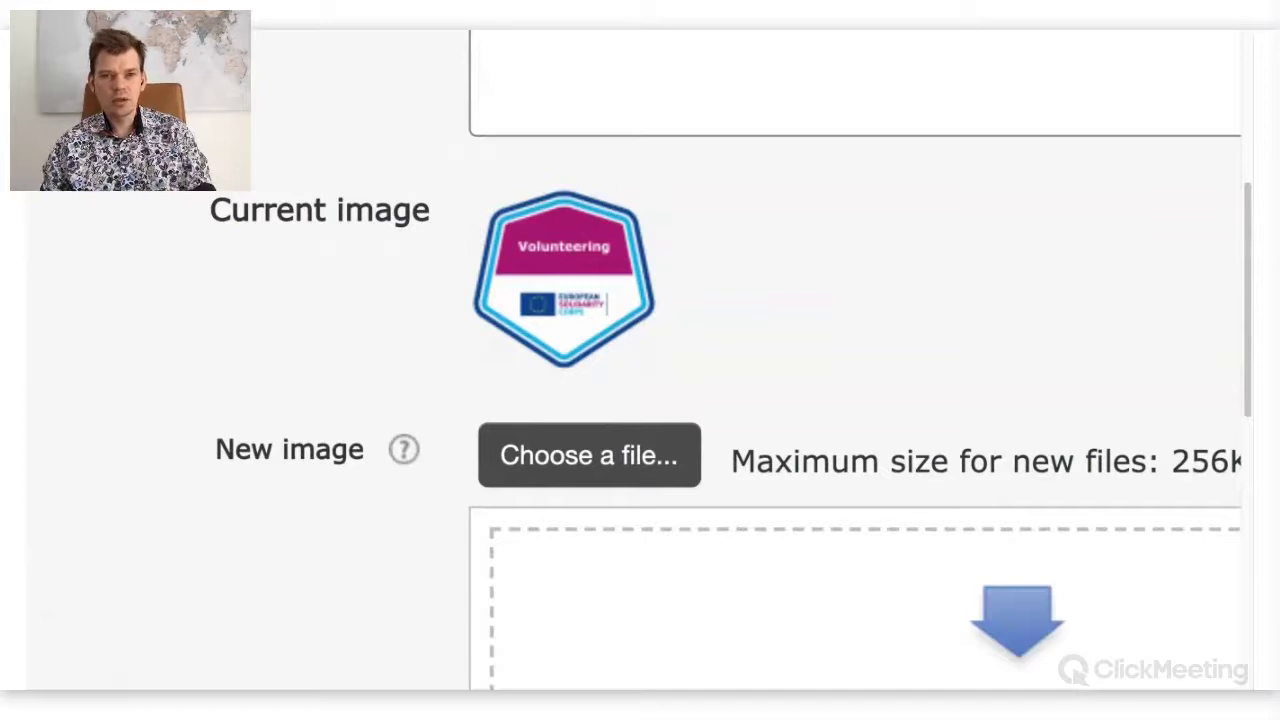
scroll(684, 342, down, 1)
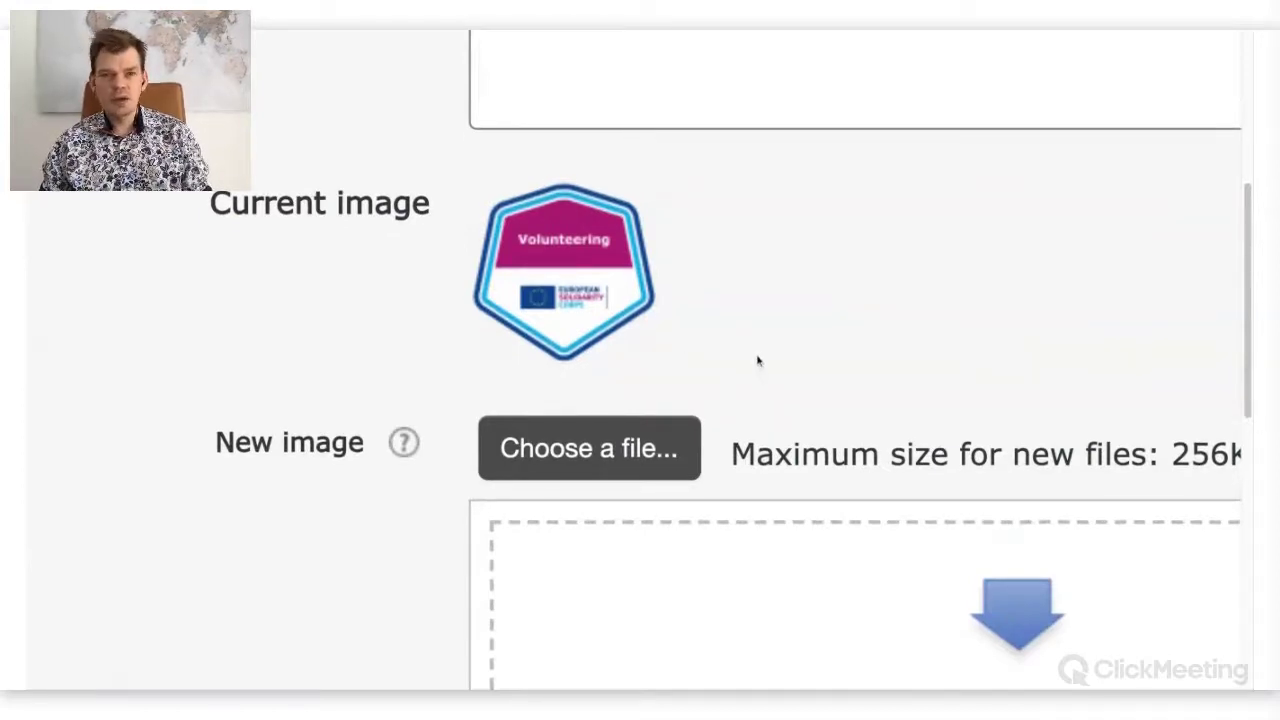
scroll(758, 361, up, 1)
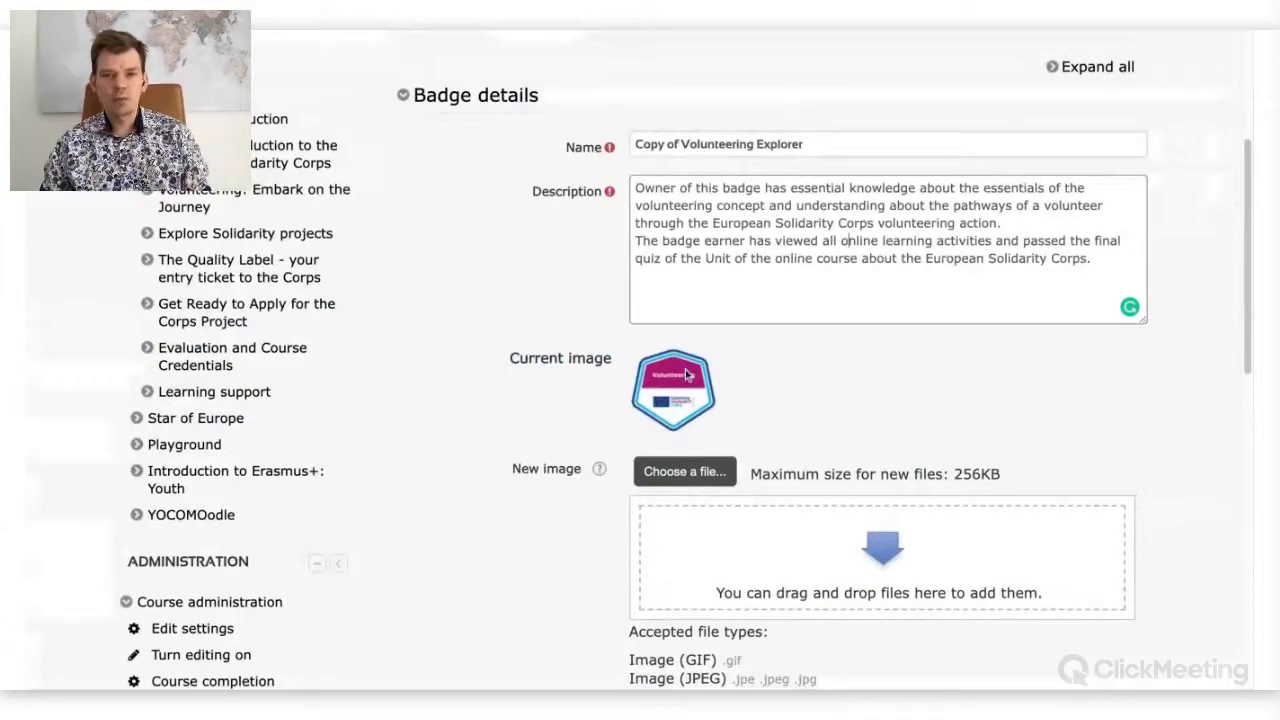
scroll(815, 398, down, 1)
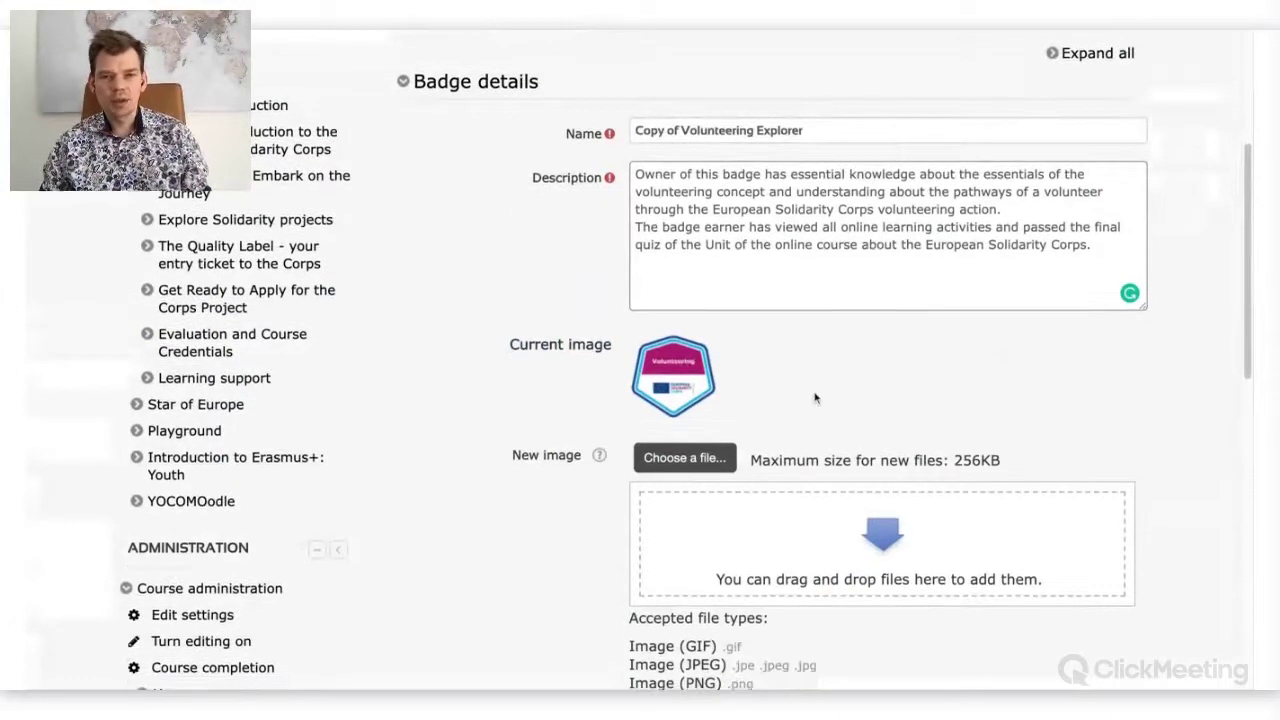
scroll(815, 398, down, 1)
scroll(814, 397, up, 1)
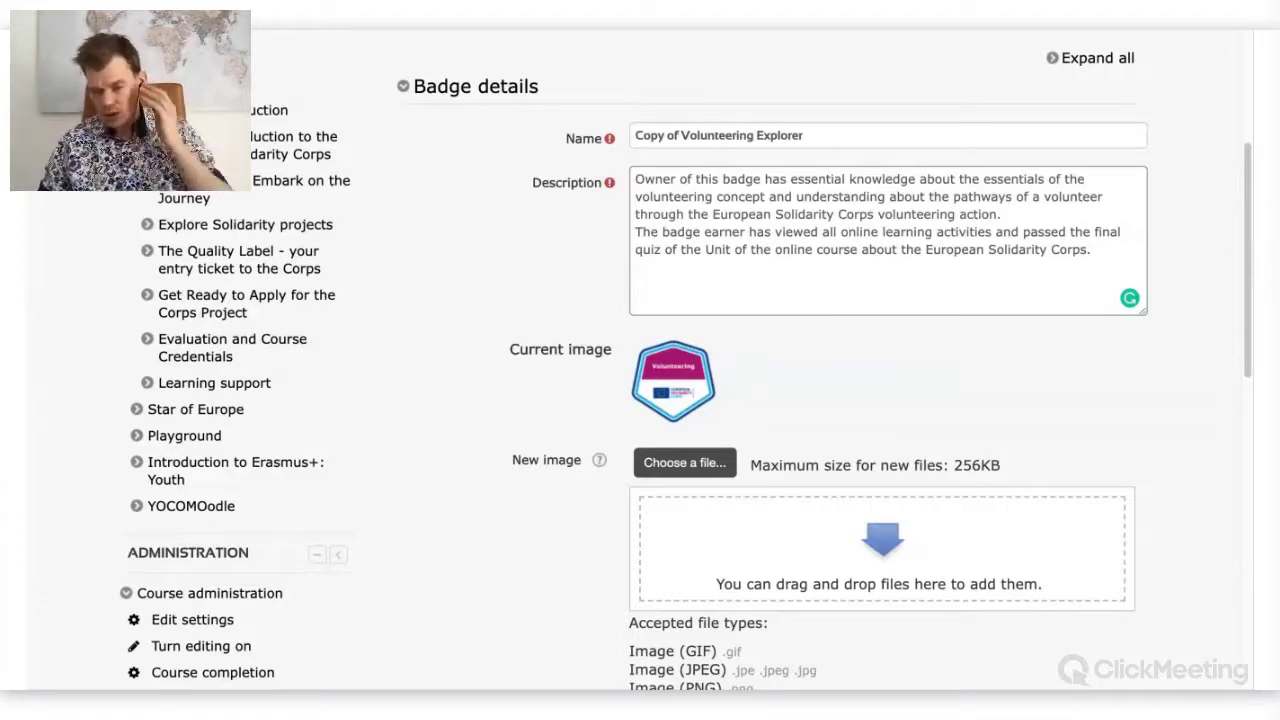
scroll(797, 383, down, 1)
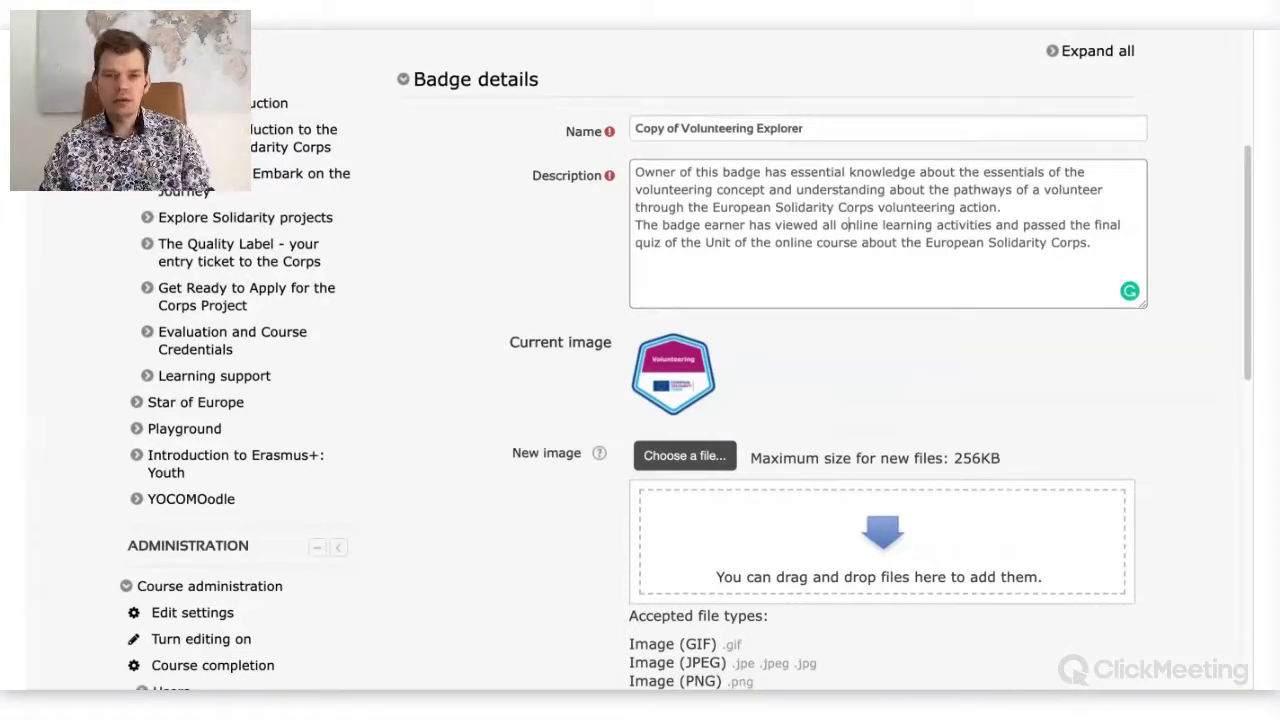
Review the upload area and accepted file types for a new badge image, and the issuer details
scroll(791, 363, down, 3)
scroll(808, 323, down, 2)
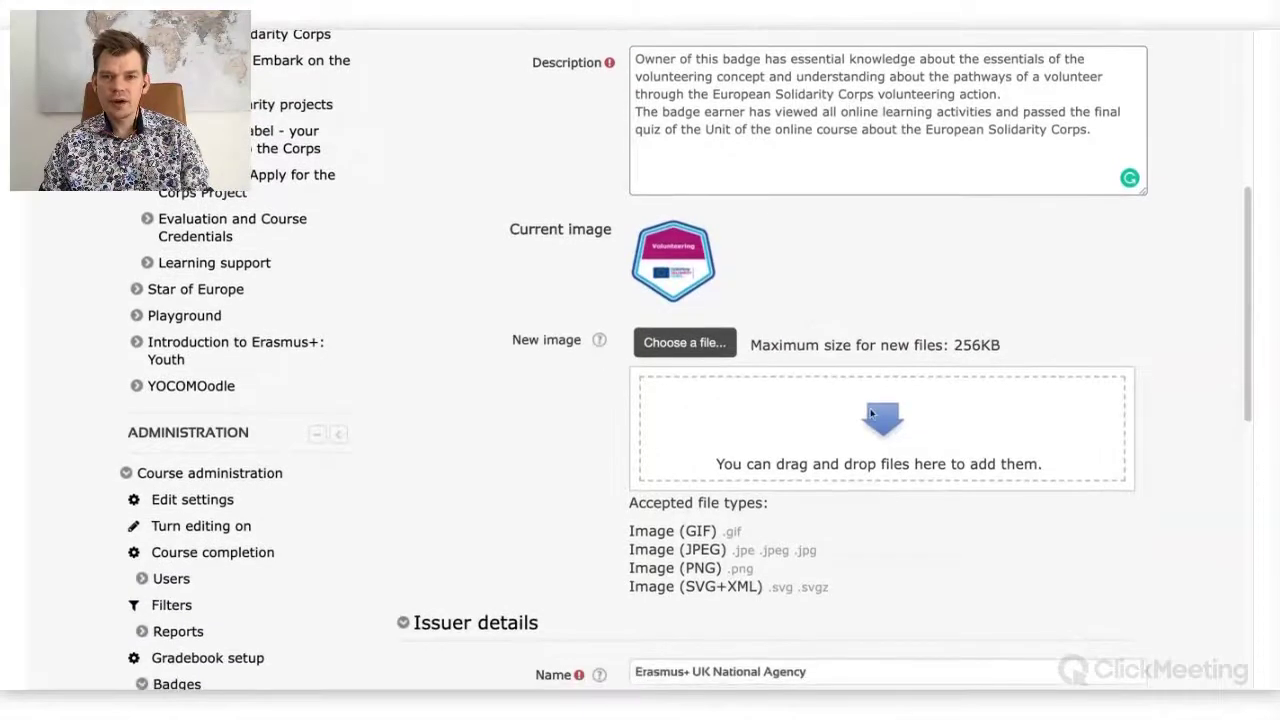
scroll(825, 411, down, 2)
scroll(505, 414, down, 2)
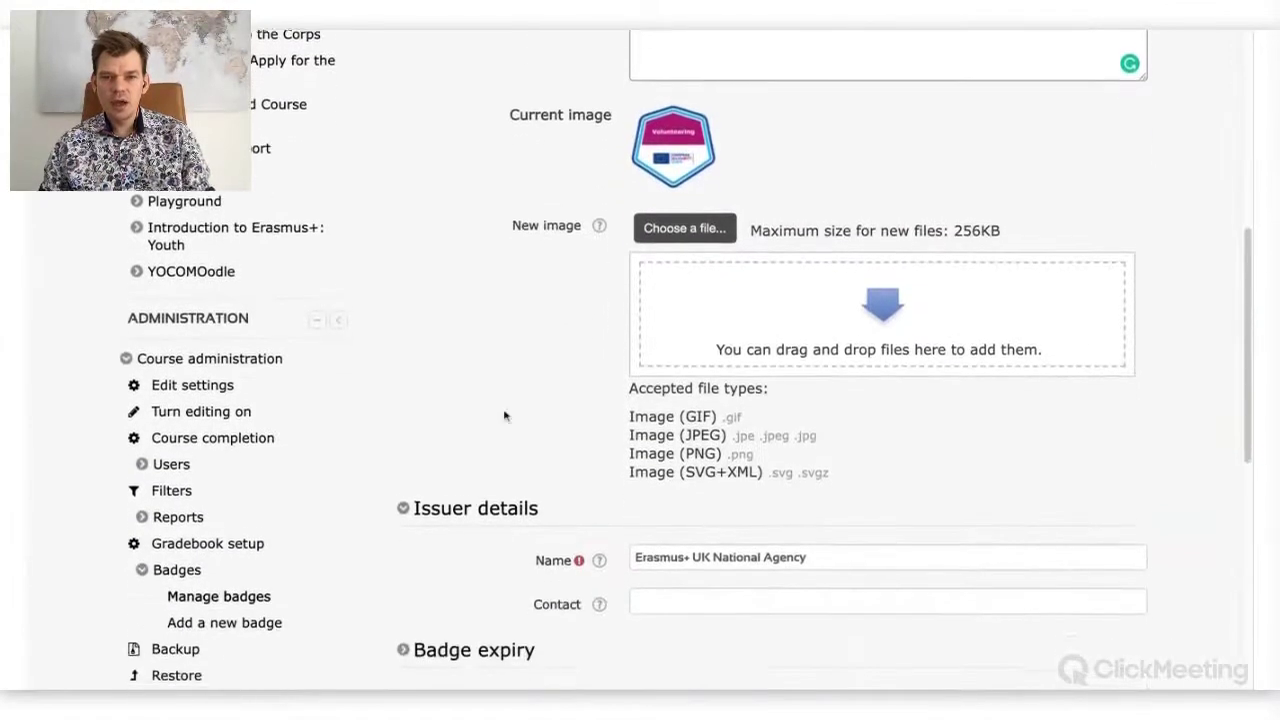
scroll(410, 449, down, 1)
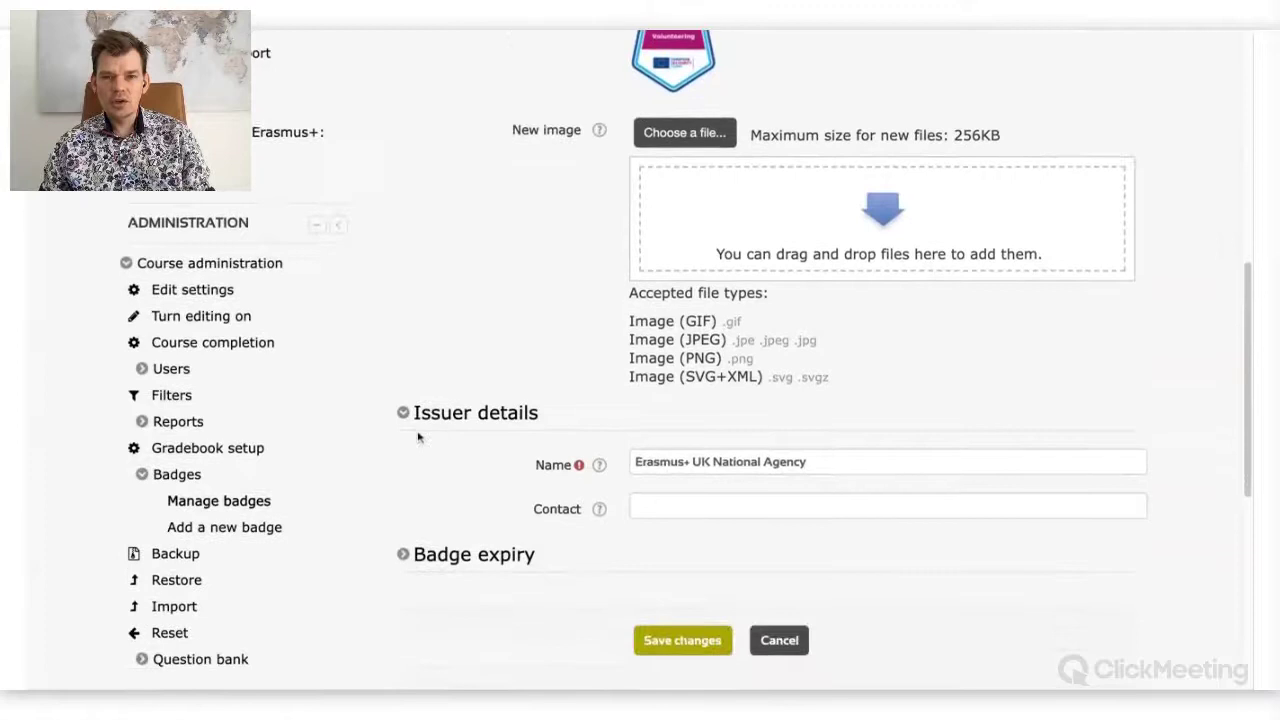
scroll(795, 487, down, 1)
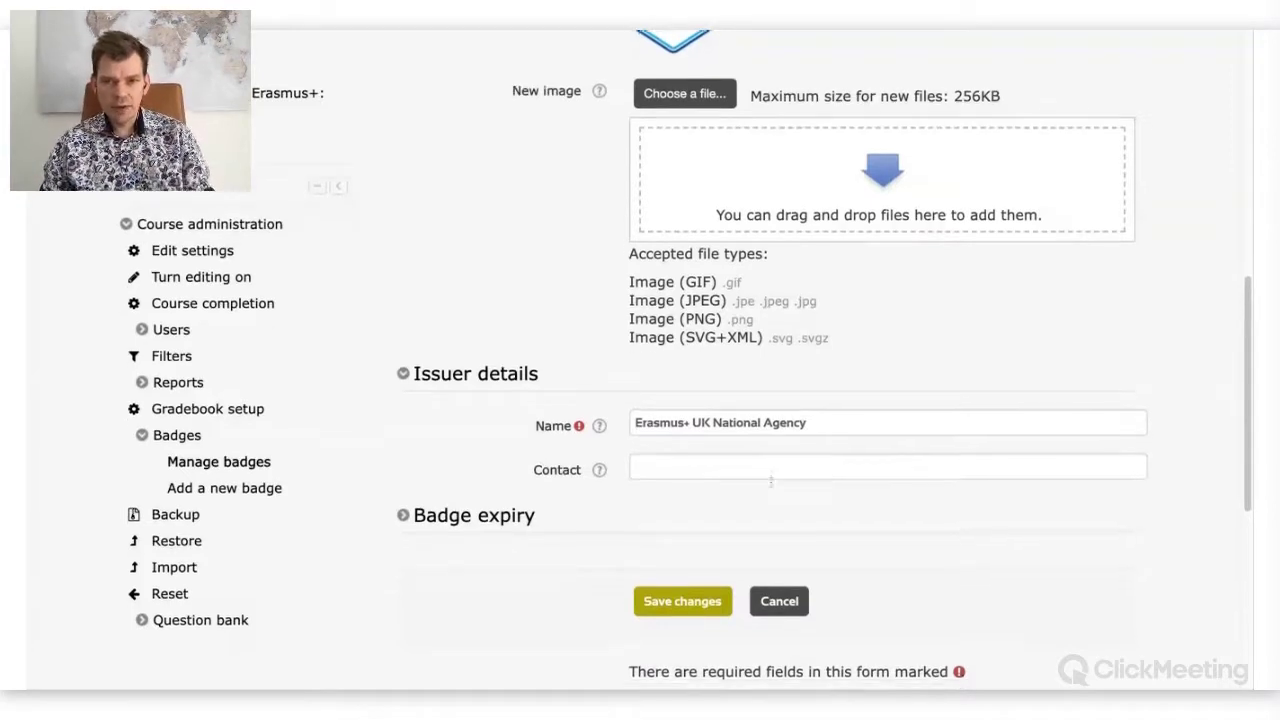
scroll(700, 478, down, 2)
Expand the Badge expiry section and review its never, fixed date and relative date options
click(408, 456)
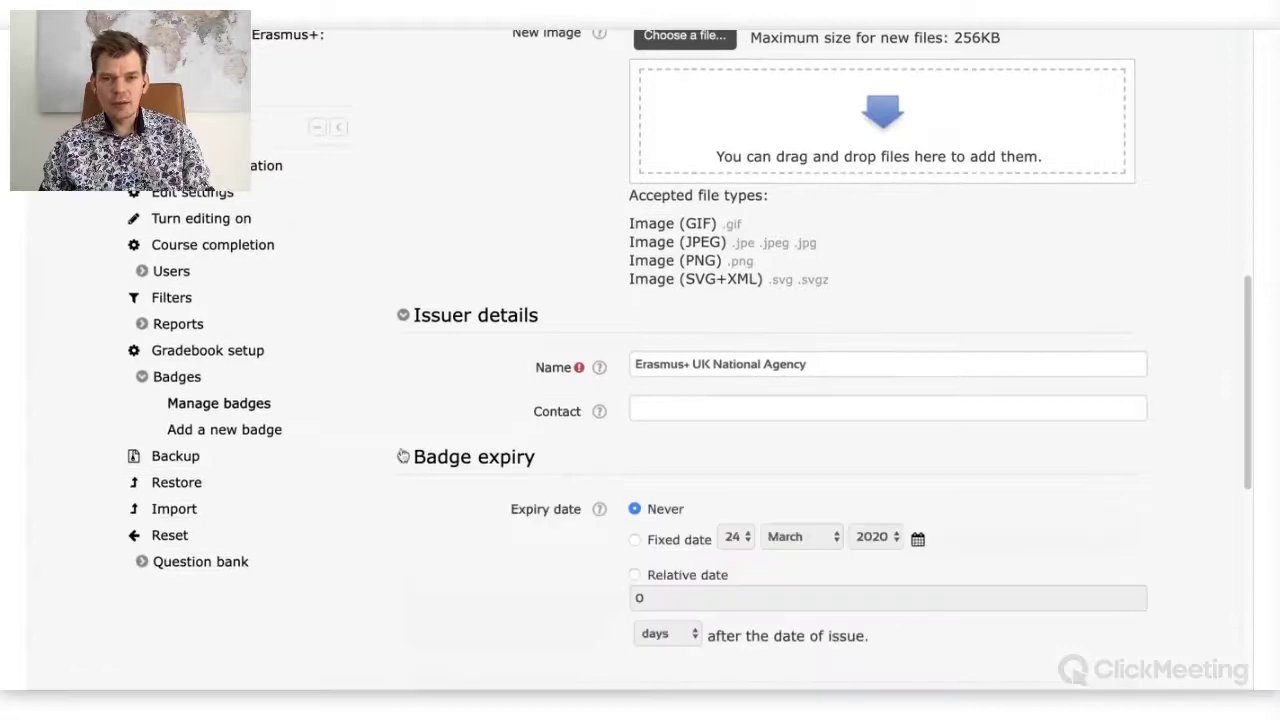
scroll(412, 420, down, 1)
scroll(412, 398, down, 1)
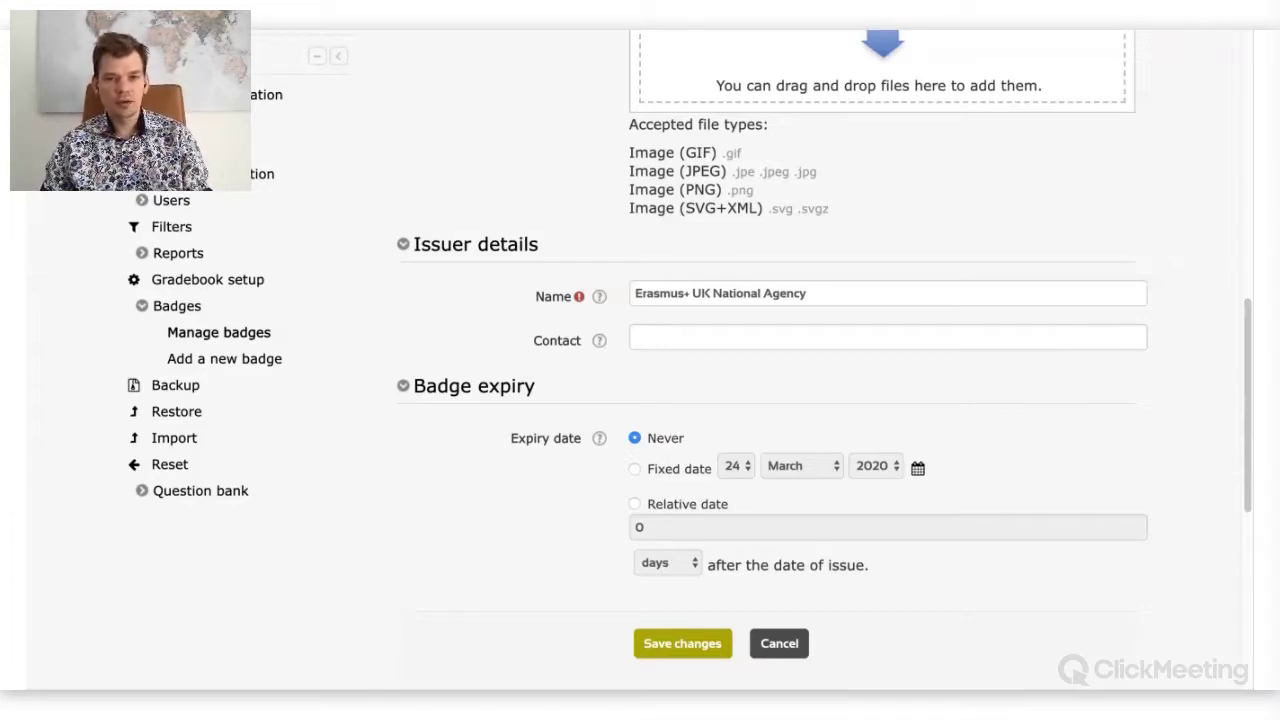
scroll(640, 360, down, 1)
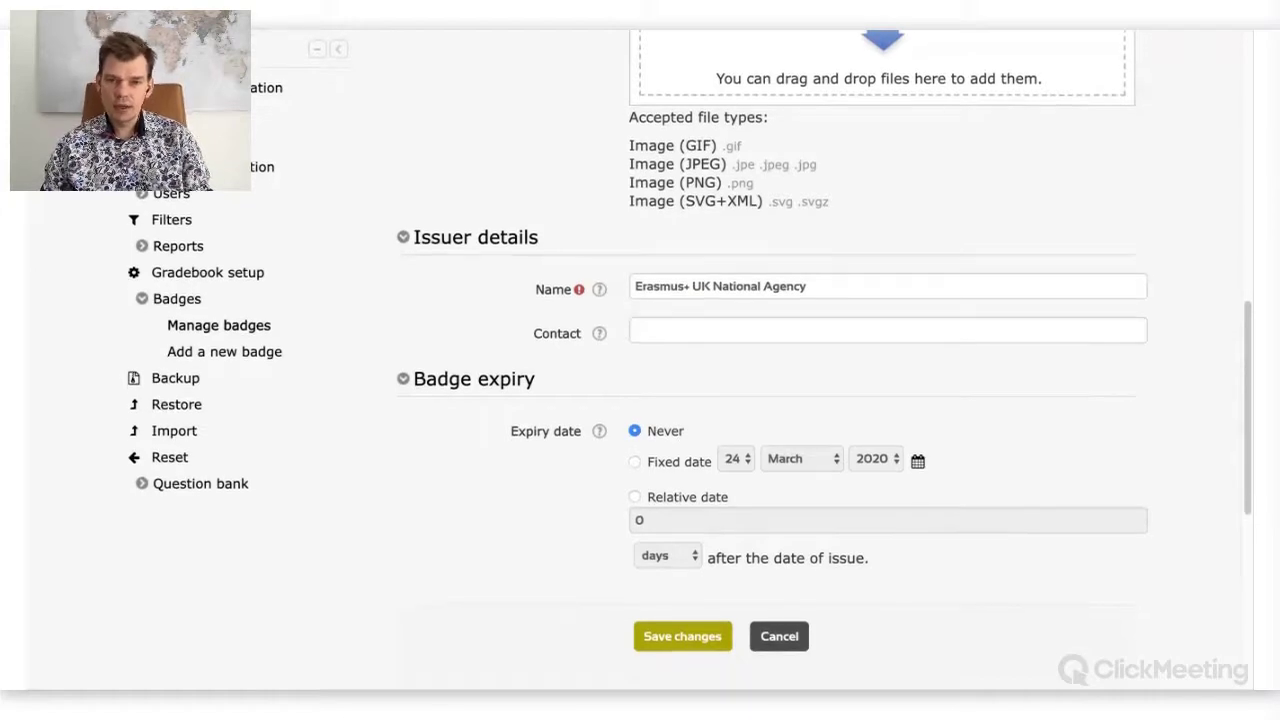
scroll(480, 460, down, 1)
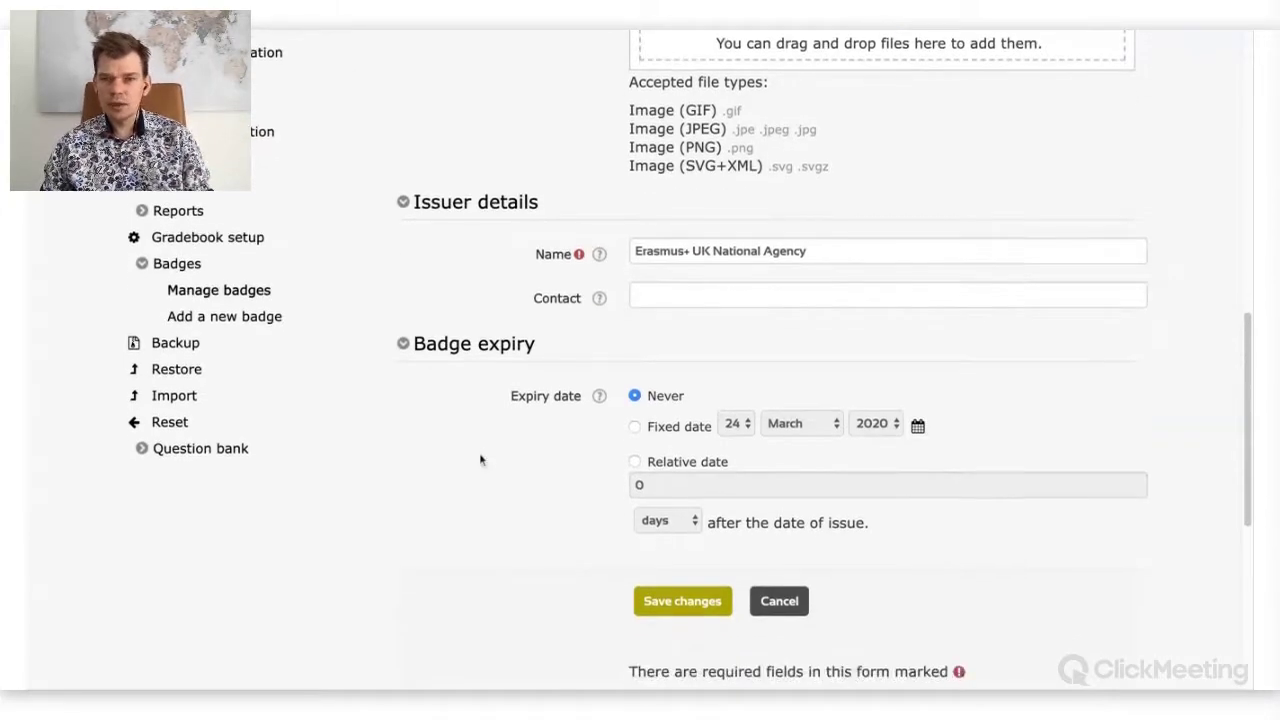
scroll(480, 460, down, 2)
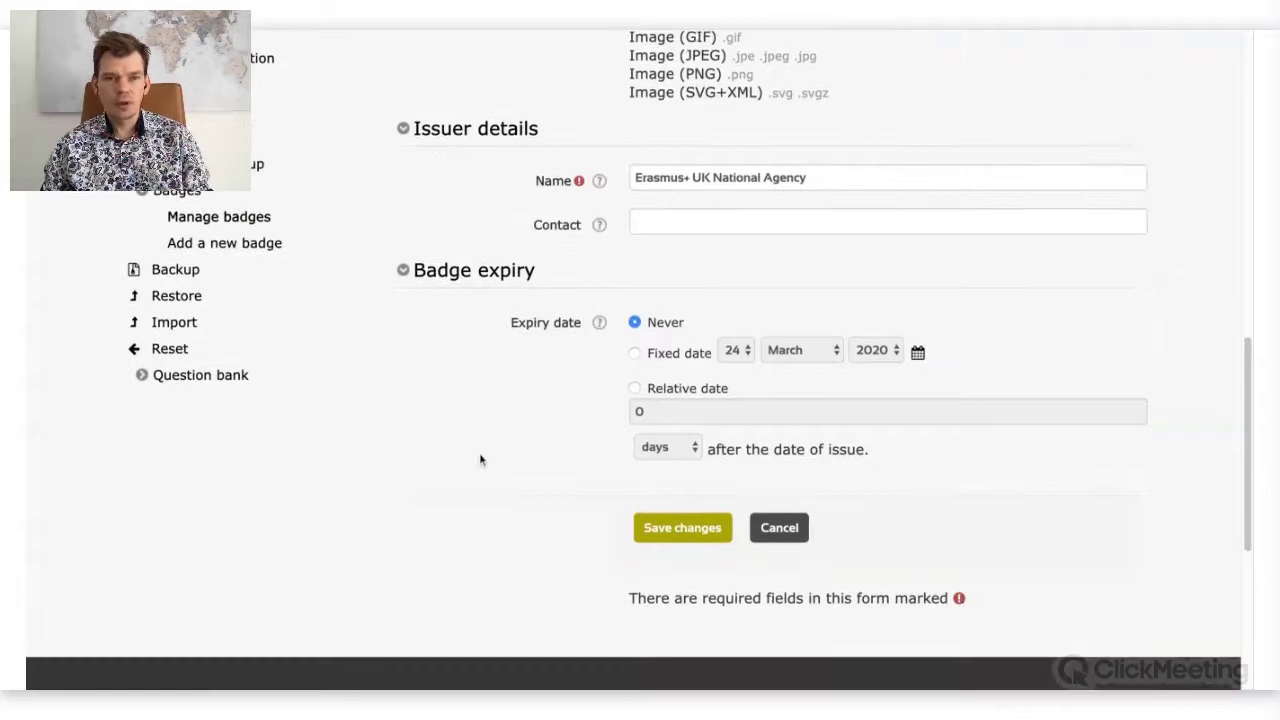
Open the copied badge's criteria and review the activity completion requirements and the option for adding badge criteria
scroll(480, 460, up, 15)
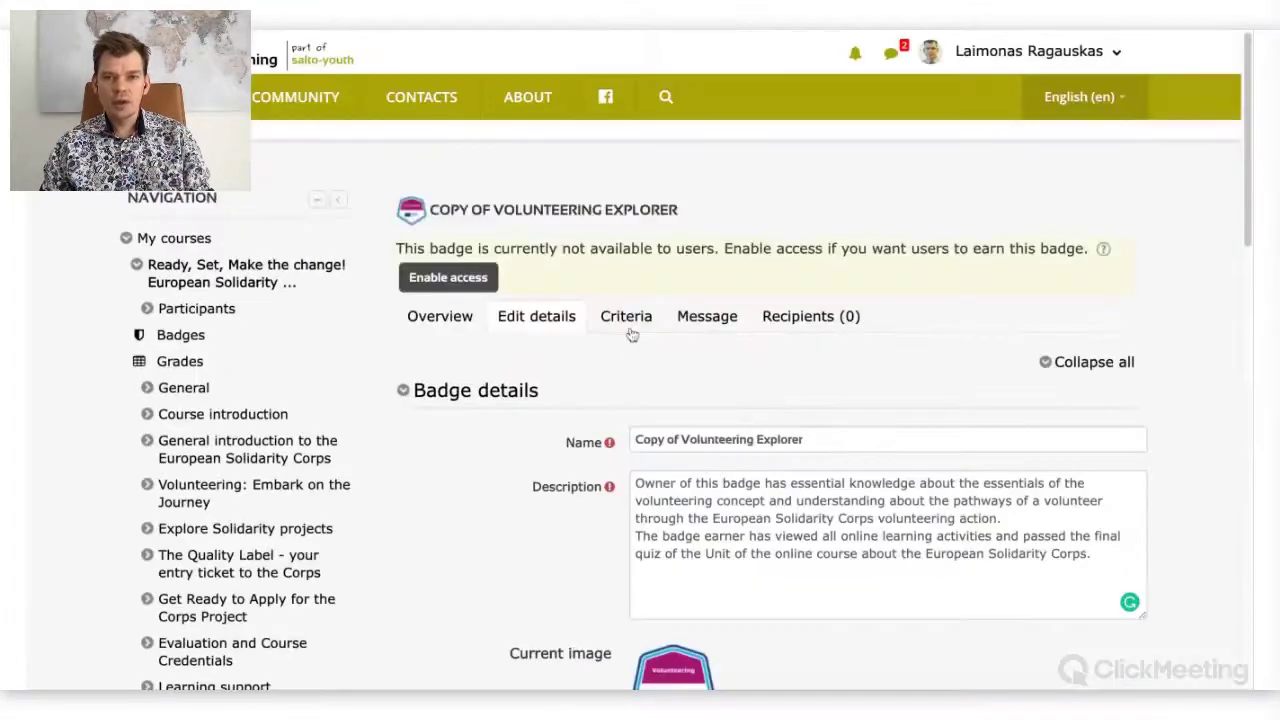
click(628, 318)
scroll(838, 441, down, 1)
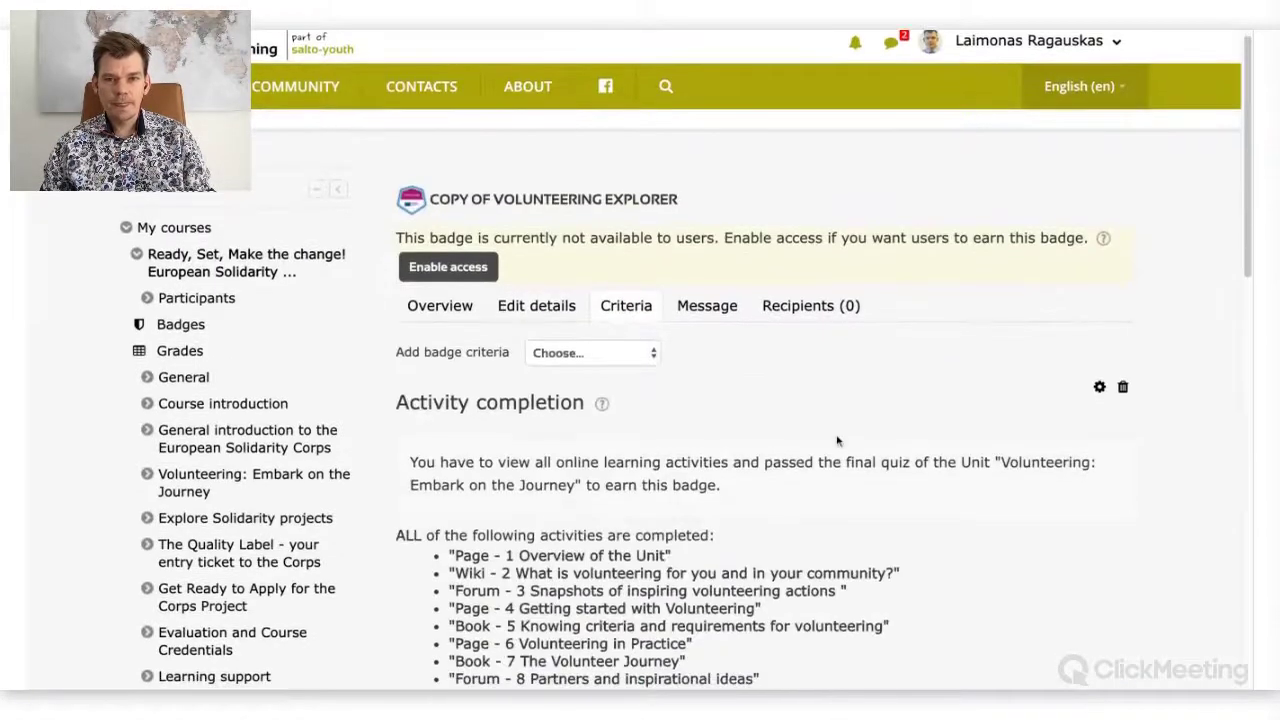
scroll(838, 441, down, 1)
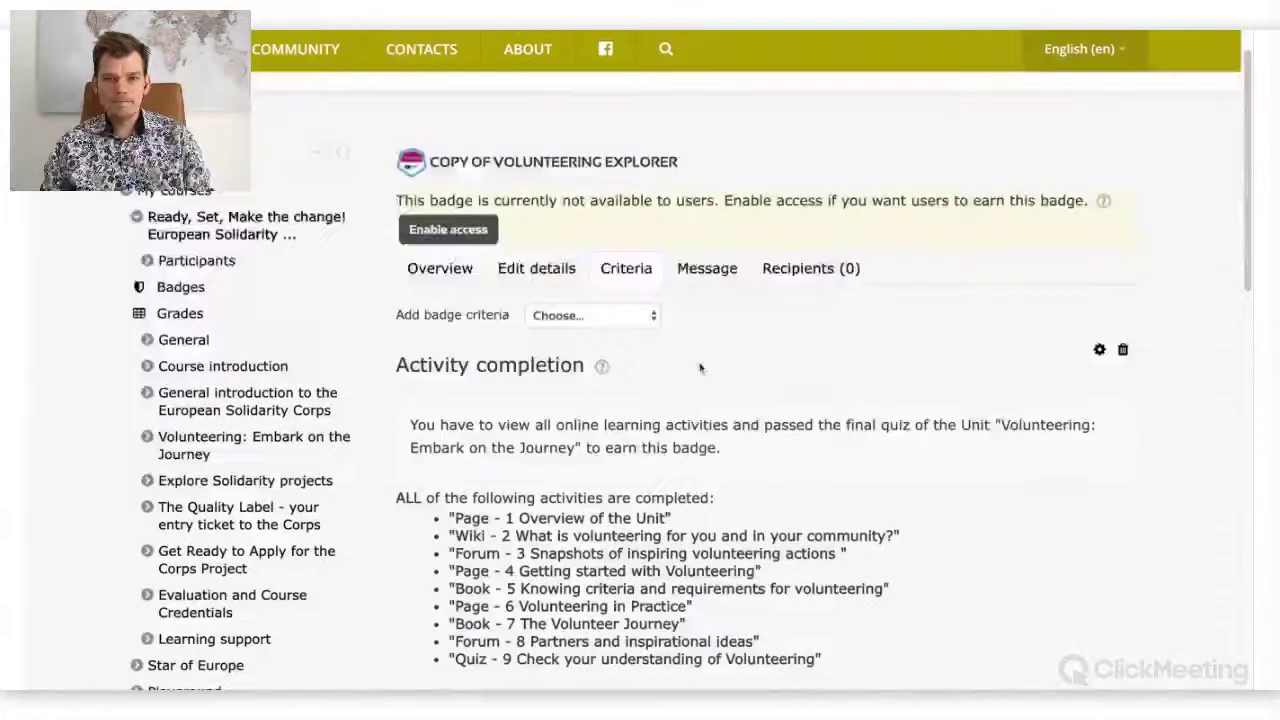
click(603, 322)
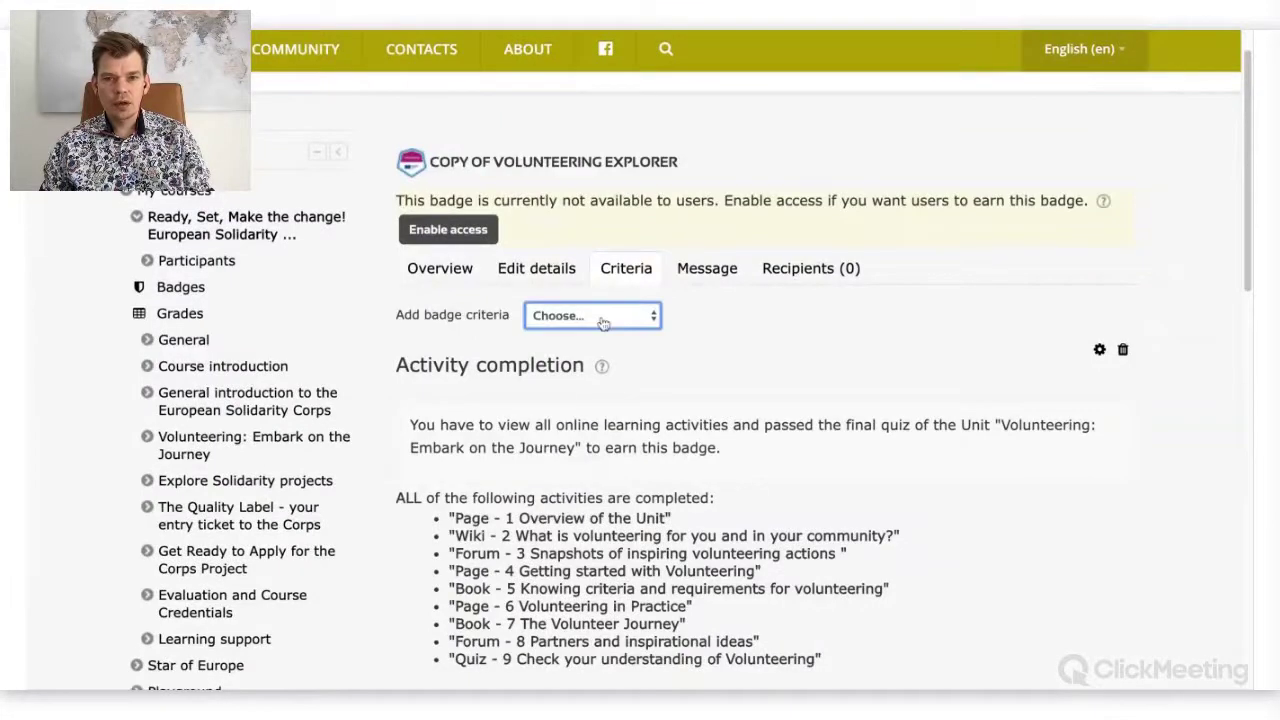
Open the activity completion criterion's settings and examine which course activities are selected for the badge
scroll(1000, 300, down, 1)
click(1100, 290)
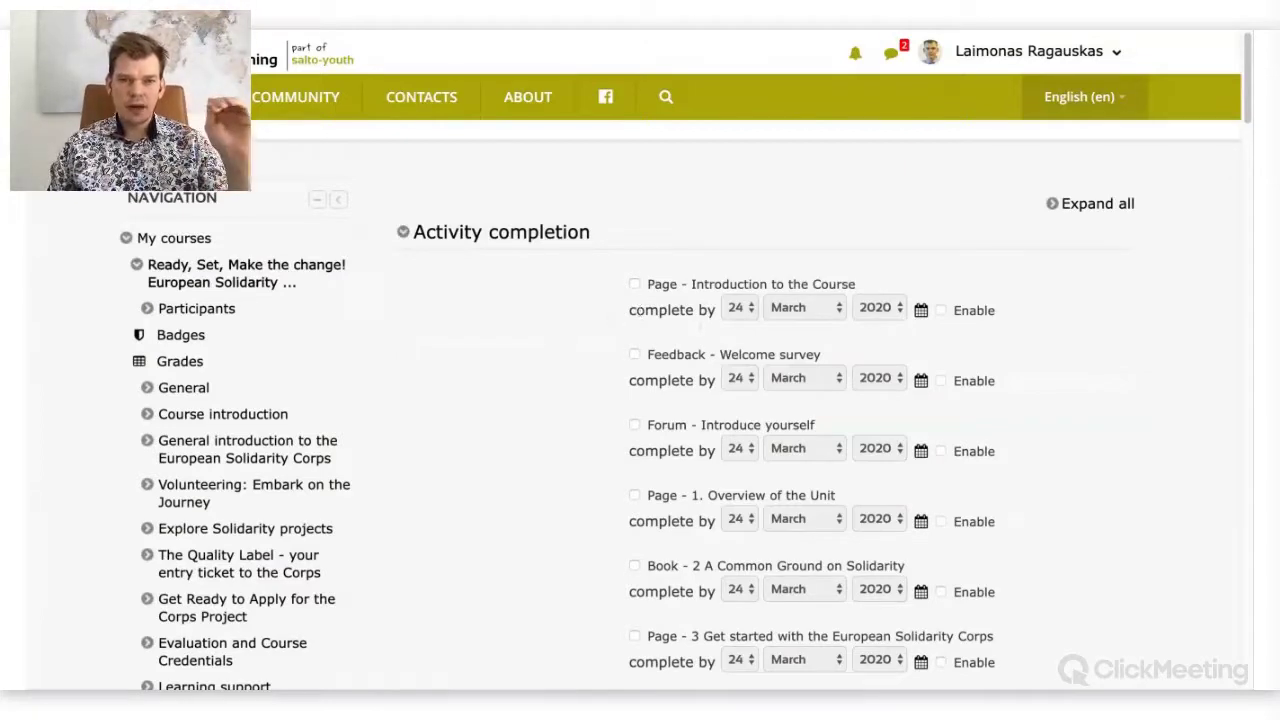
scroll(606, 336, down, 10)
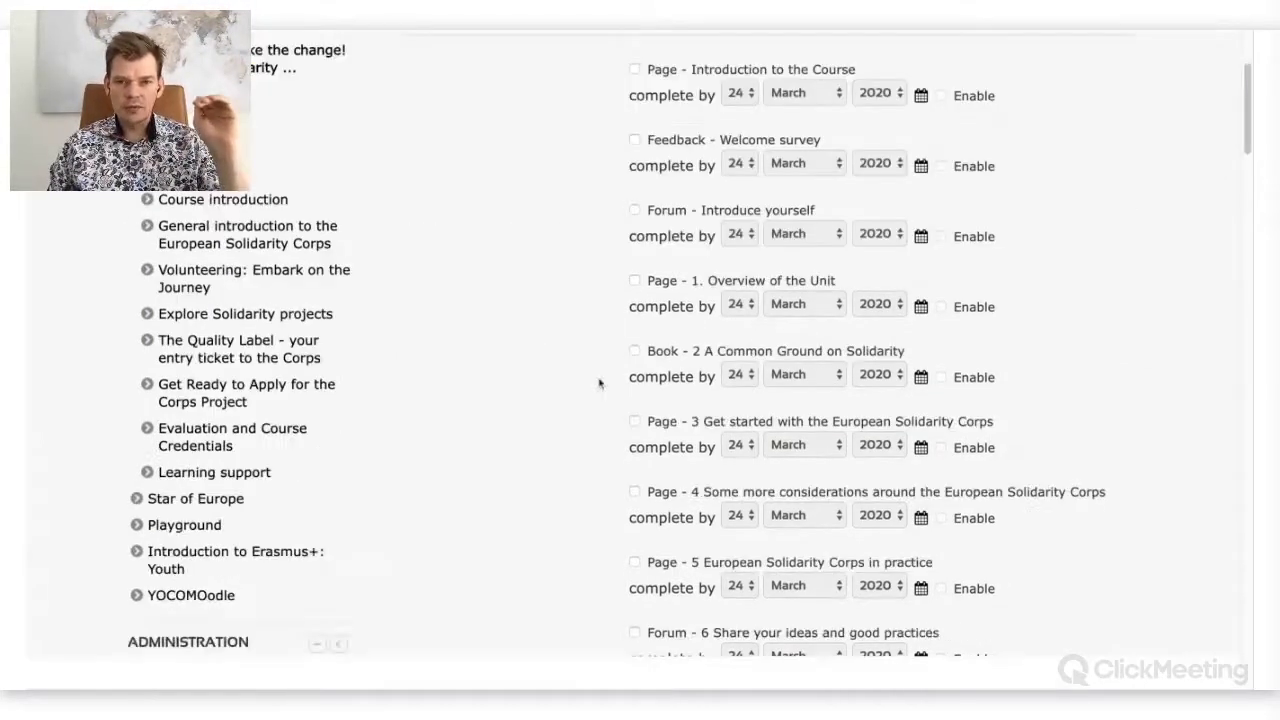
scroll(566, 315, down, 1)
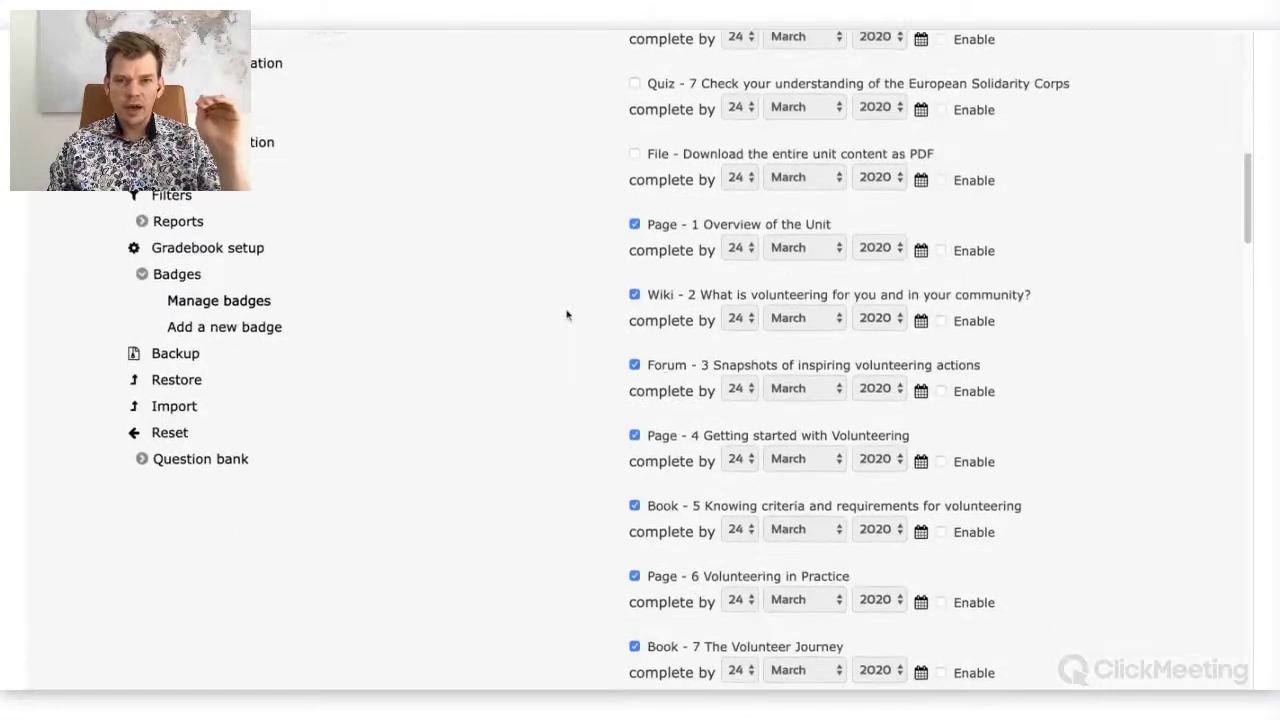
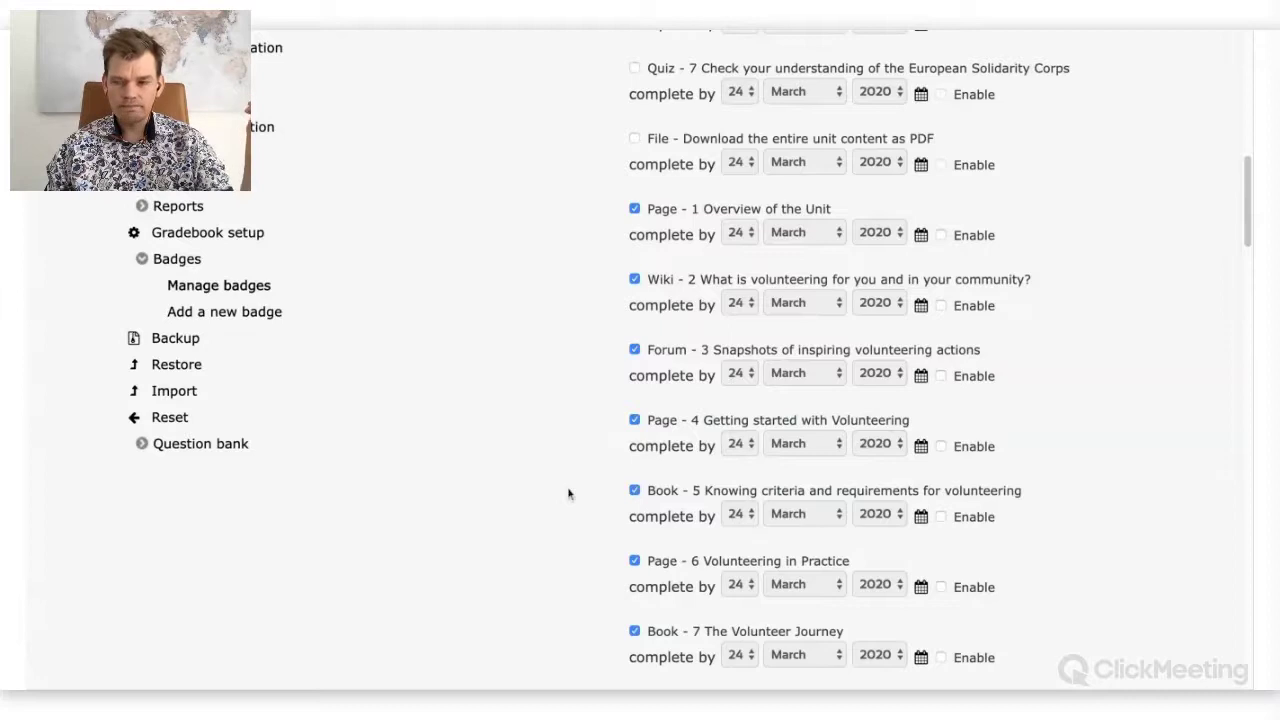
scroll(596, 481, down, 1)
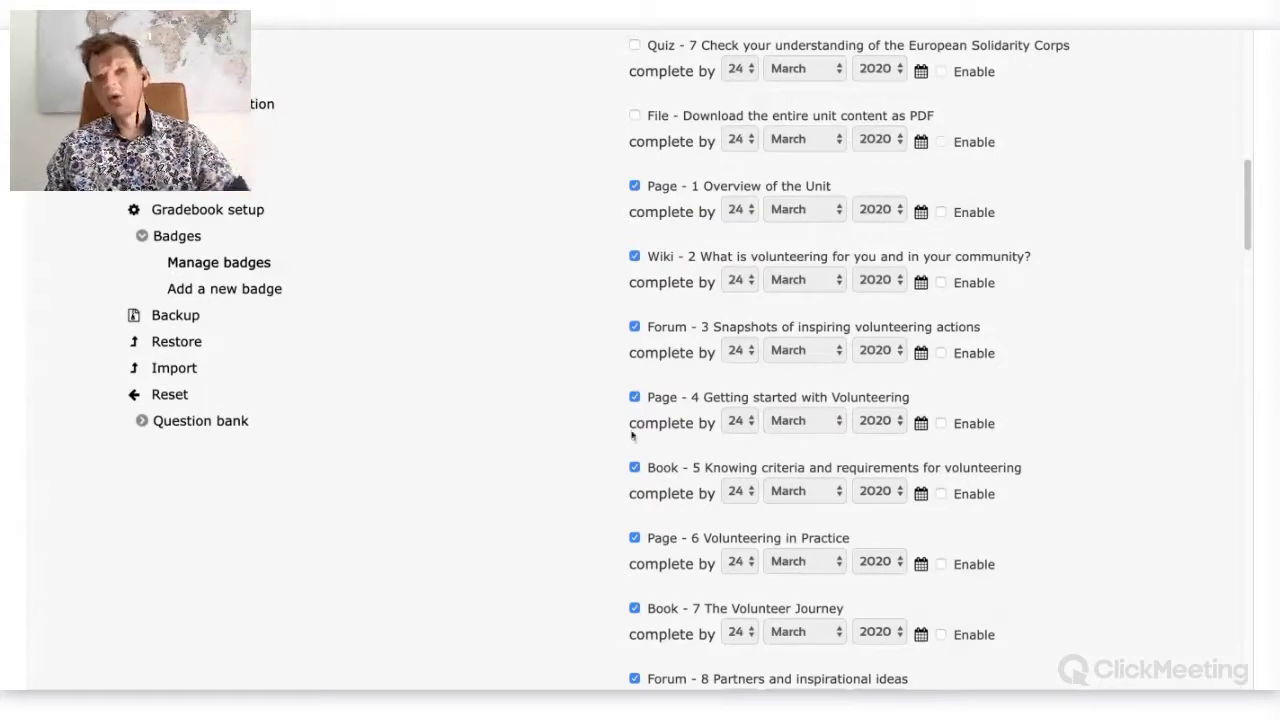
scroll(650, 381, up, 3)
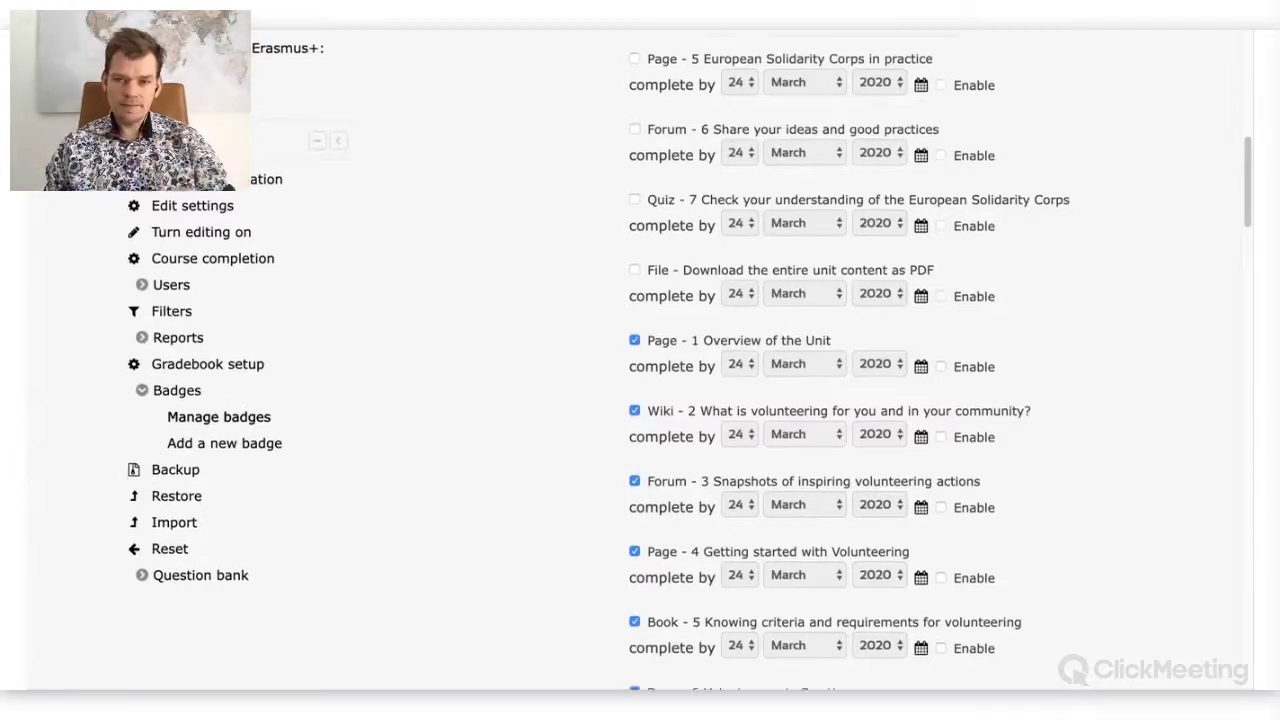
scroll(474, 330, down, 2)
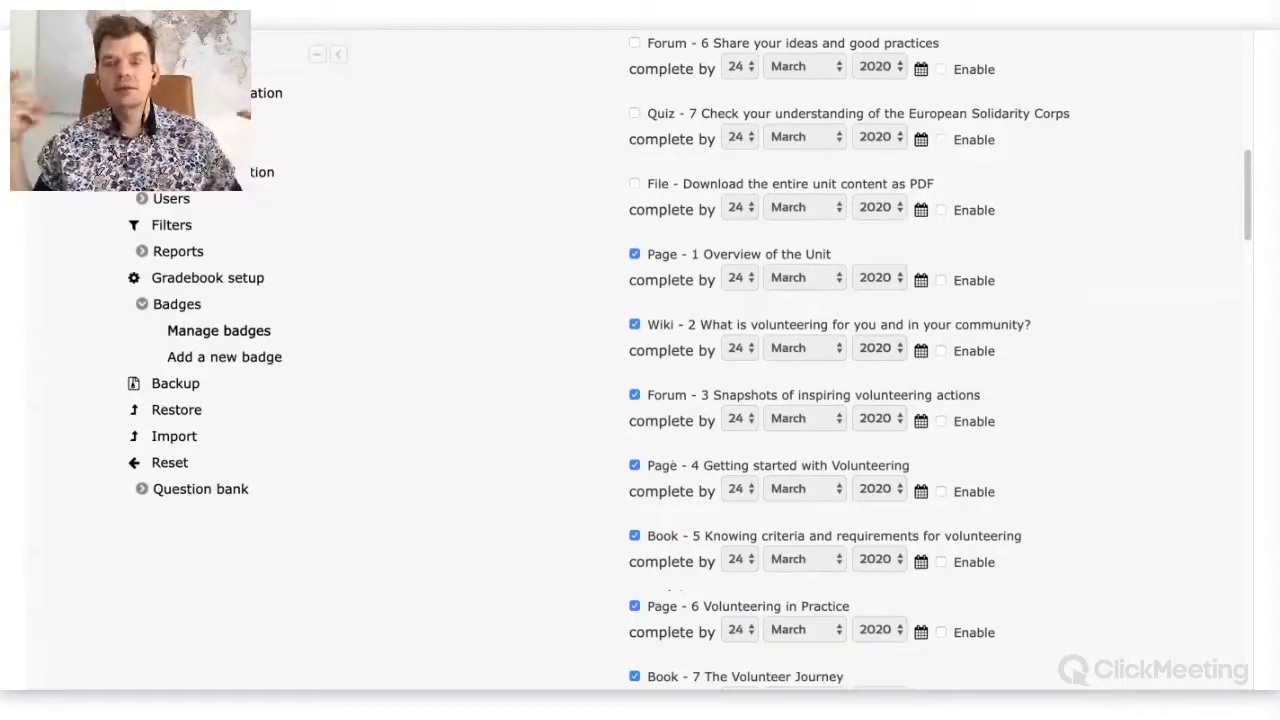
scroll(499, 303, down, 1)
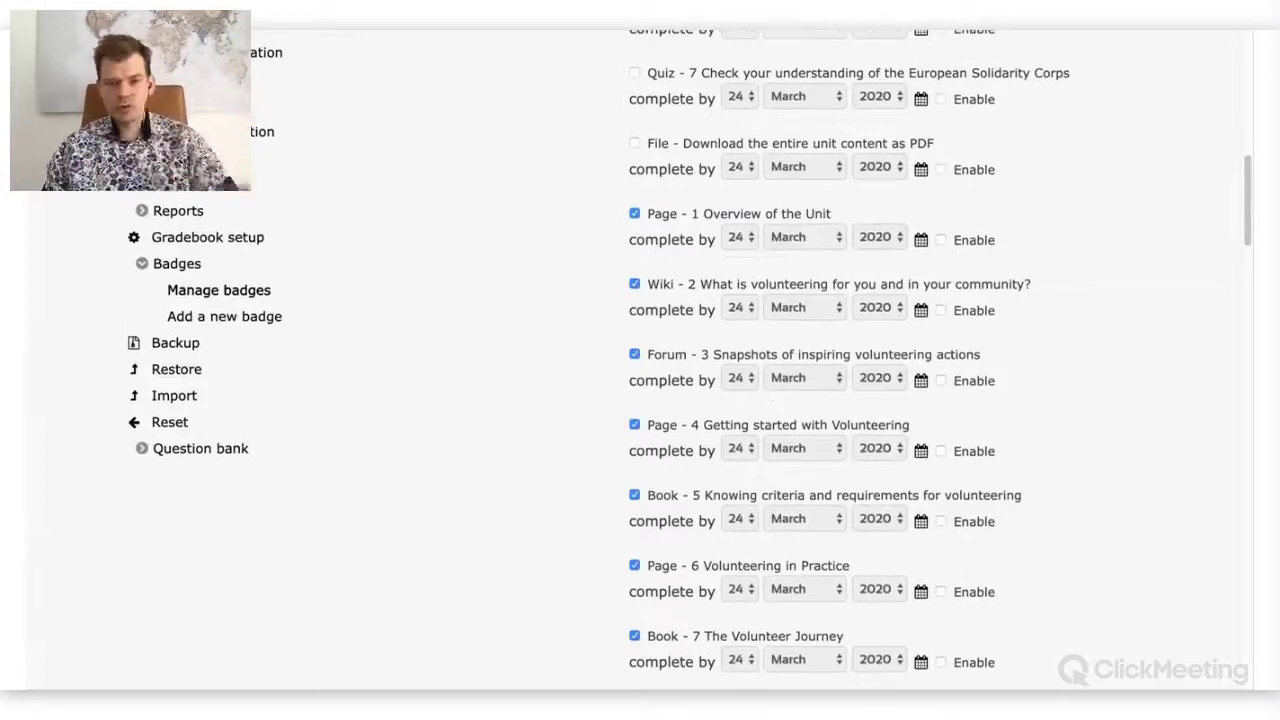
Inspect the selected activities of the volunteering unit through its final quiz, viewing their completion date options up close
scroll(499, 303, down, 1)
scroll(499, 303, down, 6)
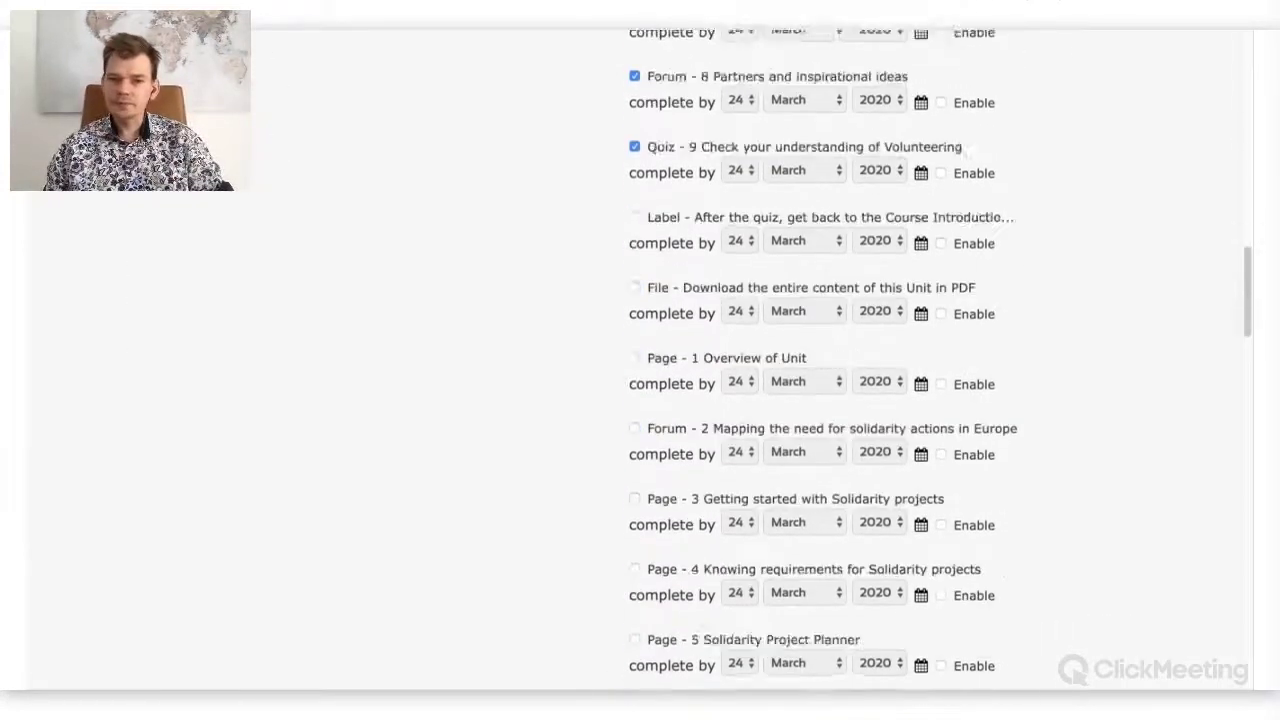
scroll(499, 303, up, 3)
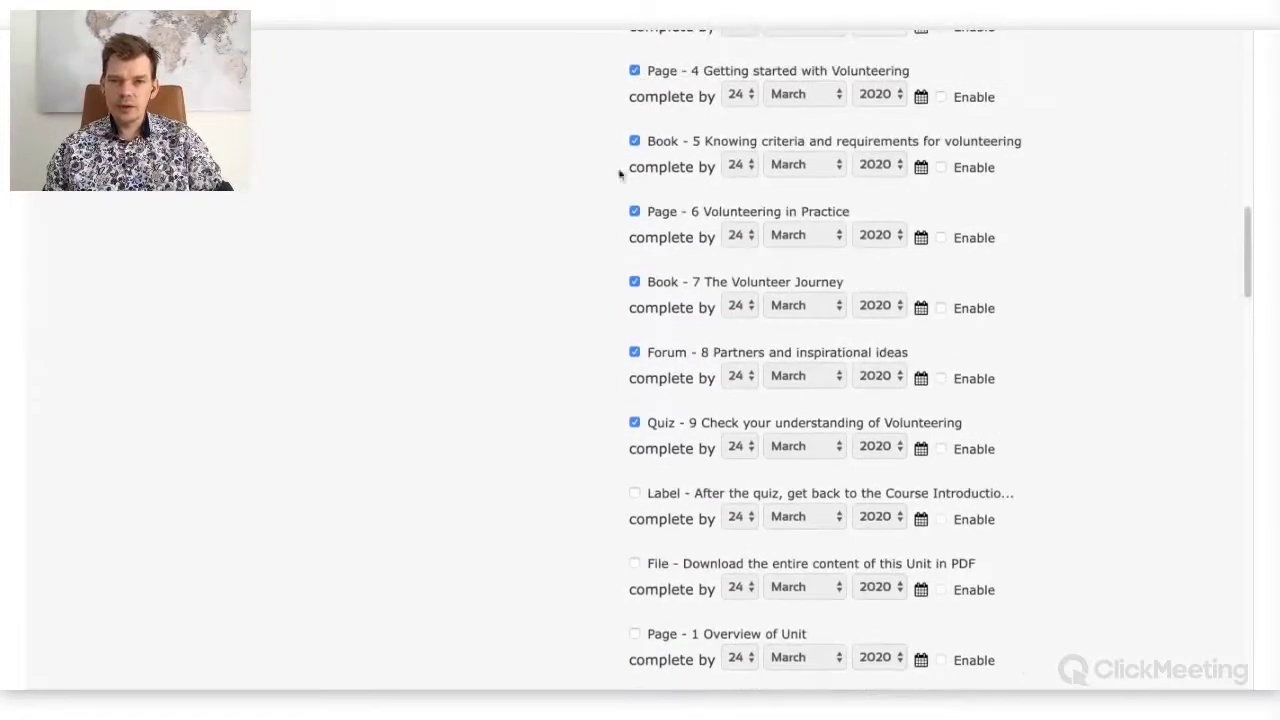
scroll(570, 223, up, 1)
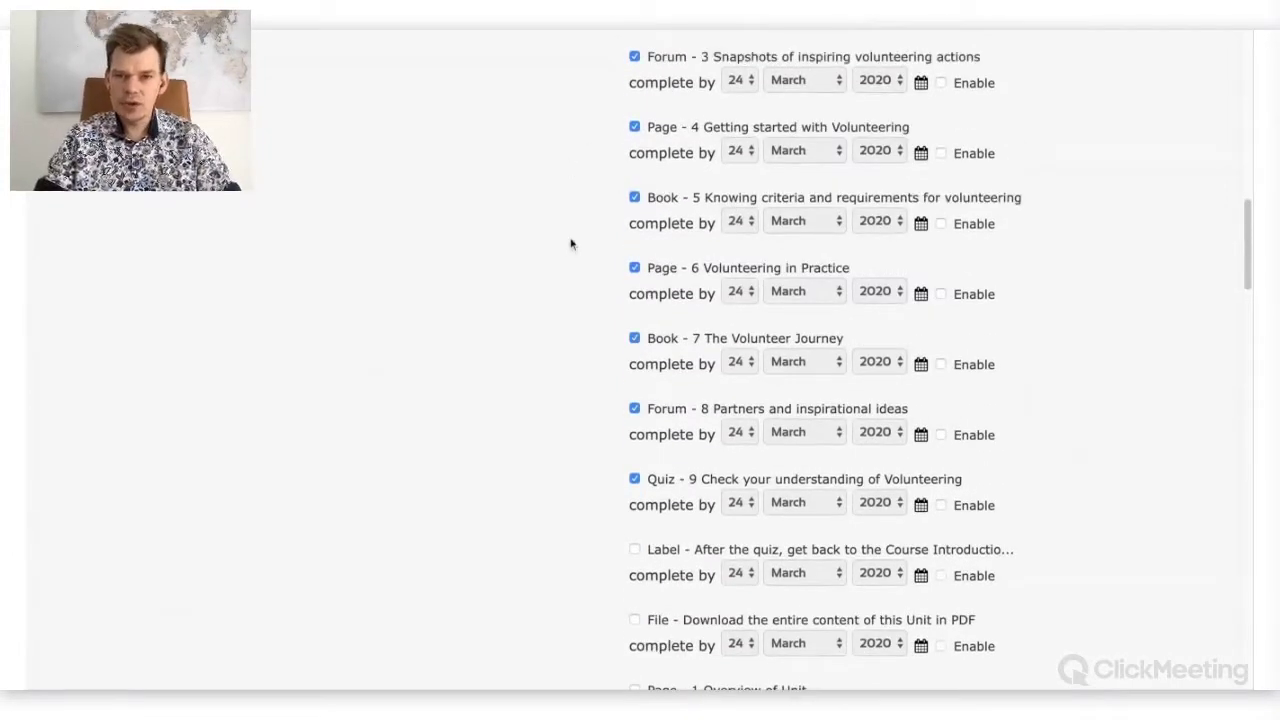
key(ctrl+plus)
key(ctrl+plus)
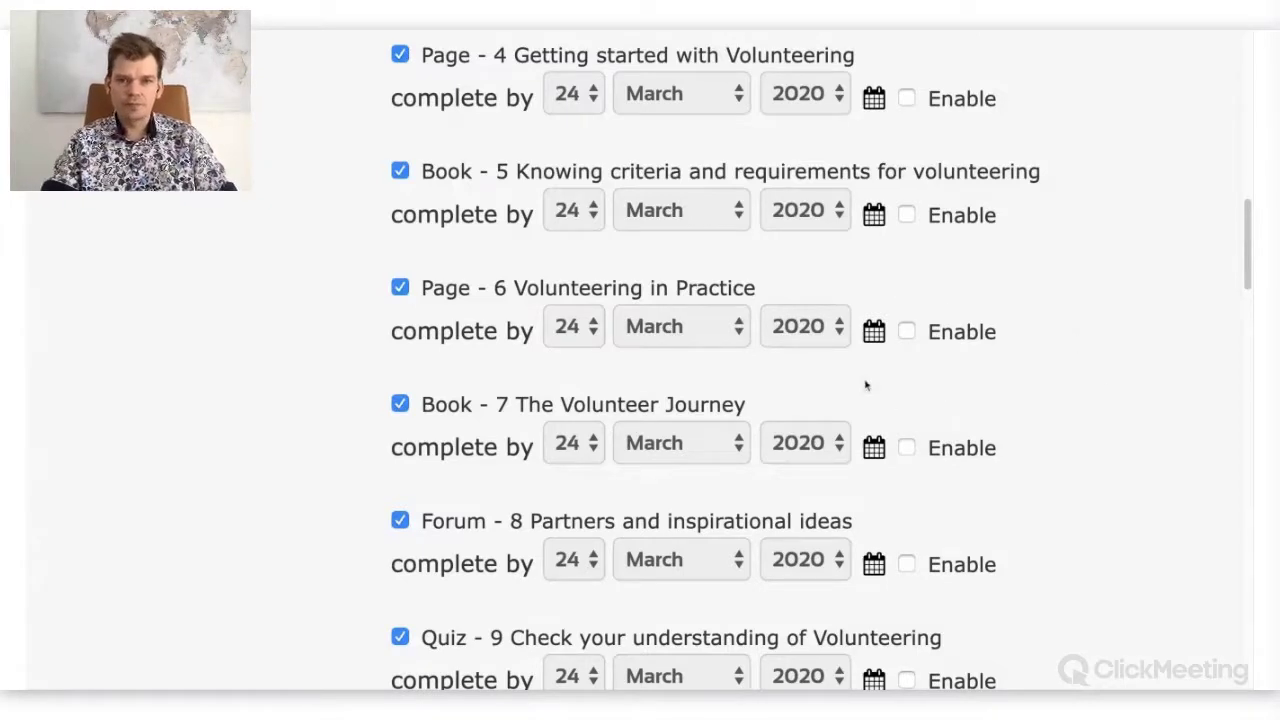
key(ctrl+minus)
key(ctrl+minus)
key(ctrl+minus)
scroll(871, 357, down, 3)
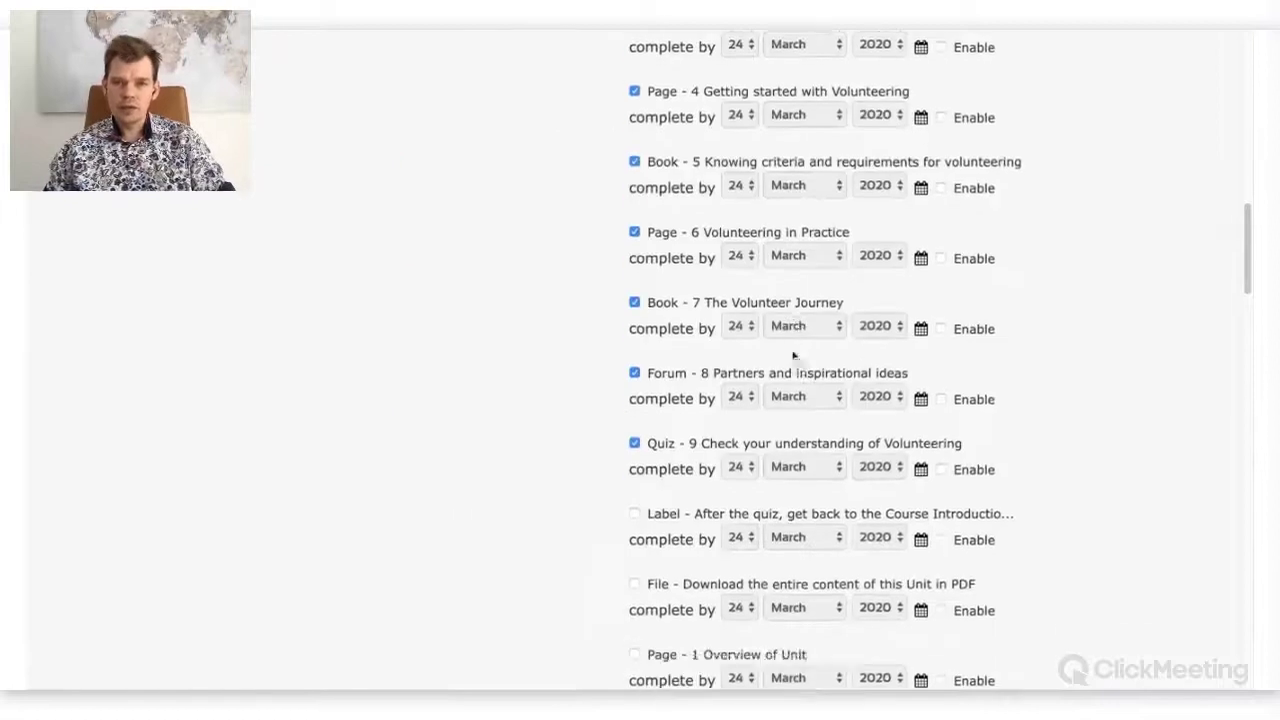
Expand the "This criterion is complete when..." and Description sections below the activity list and review their options
scroll(797, 352, down, 20)
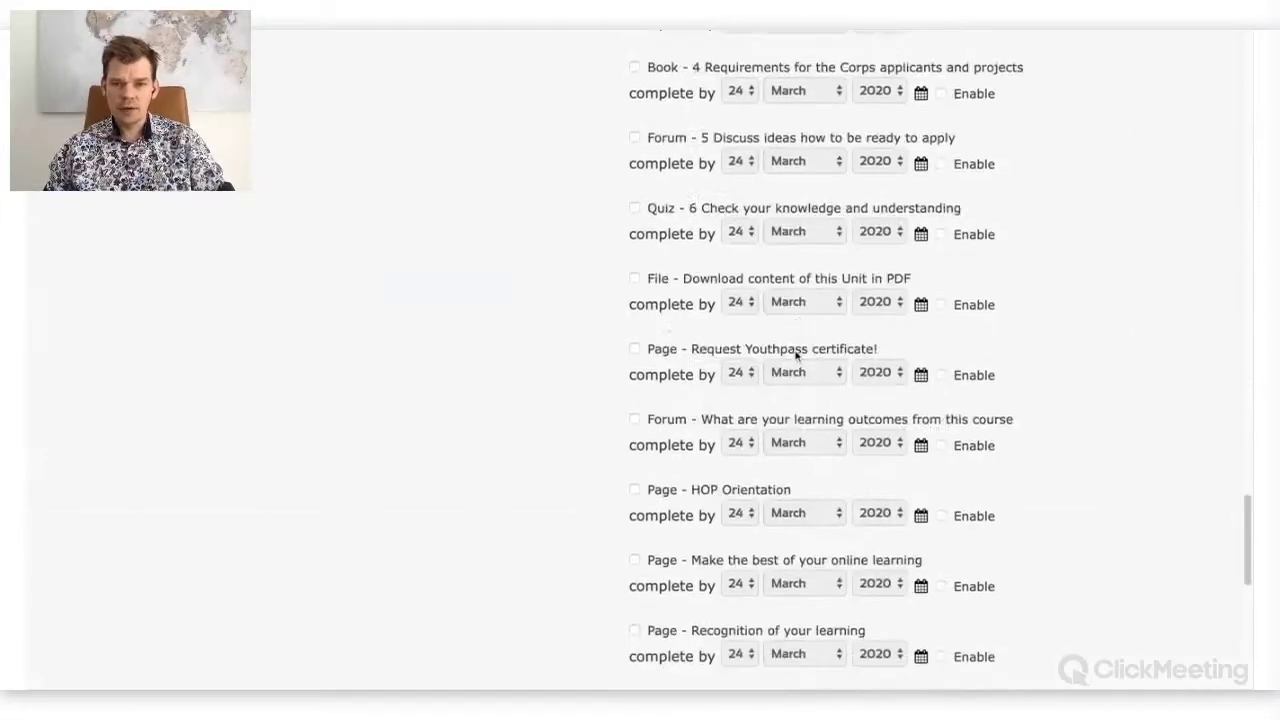
scroll(796, 357, up, 1)
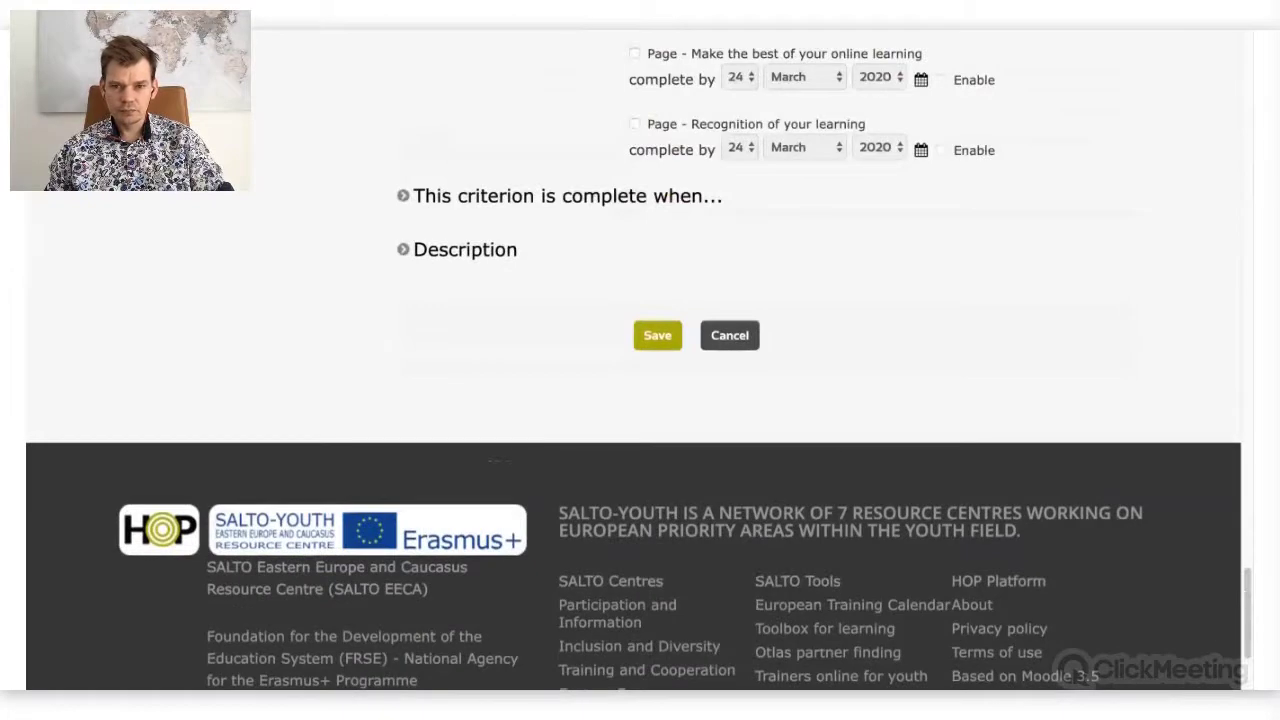
scroll(314, 486, up, 5)
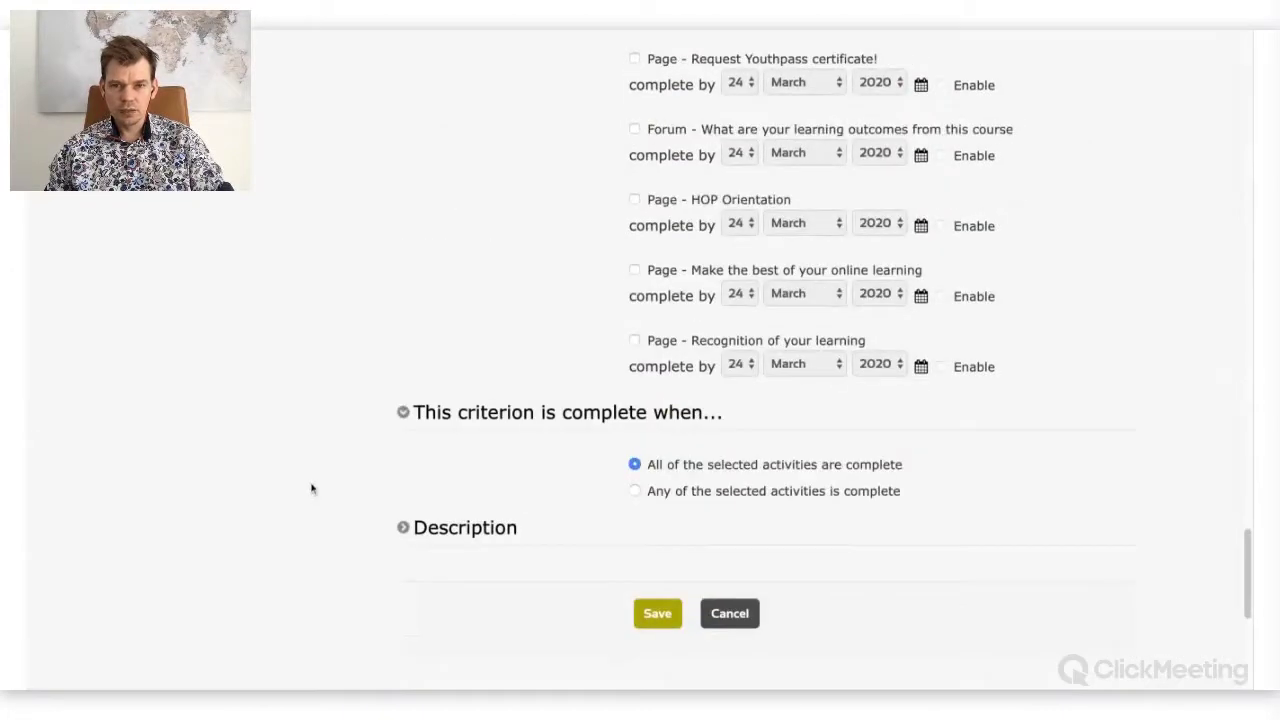
click(404, 528)
scroll(310, 449, down, 5)
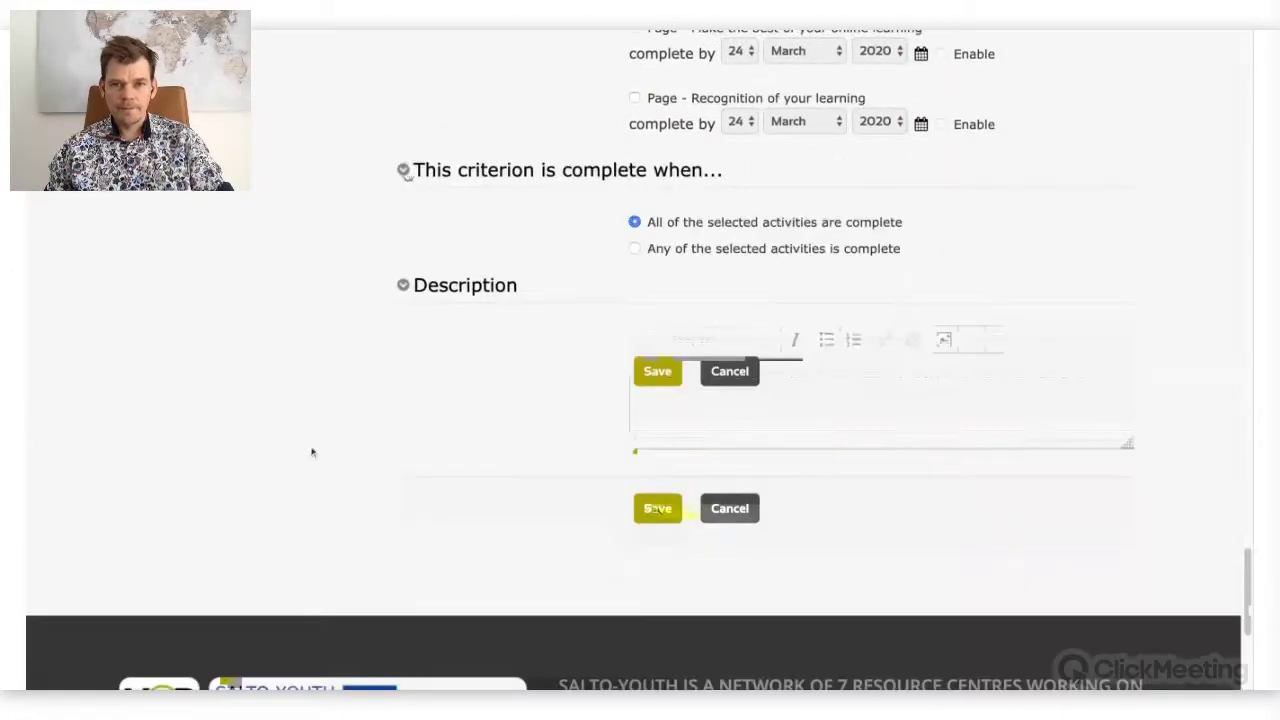
Highlight the criterion's description text and read it up close, then clear the selection and restore the normal view
click(977, 396)
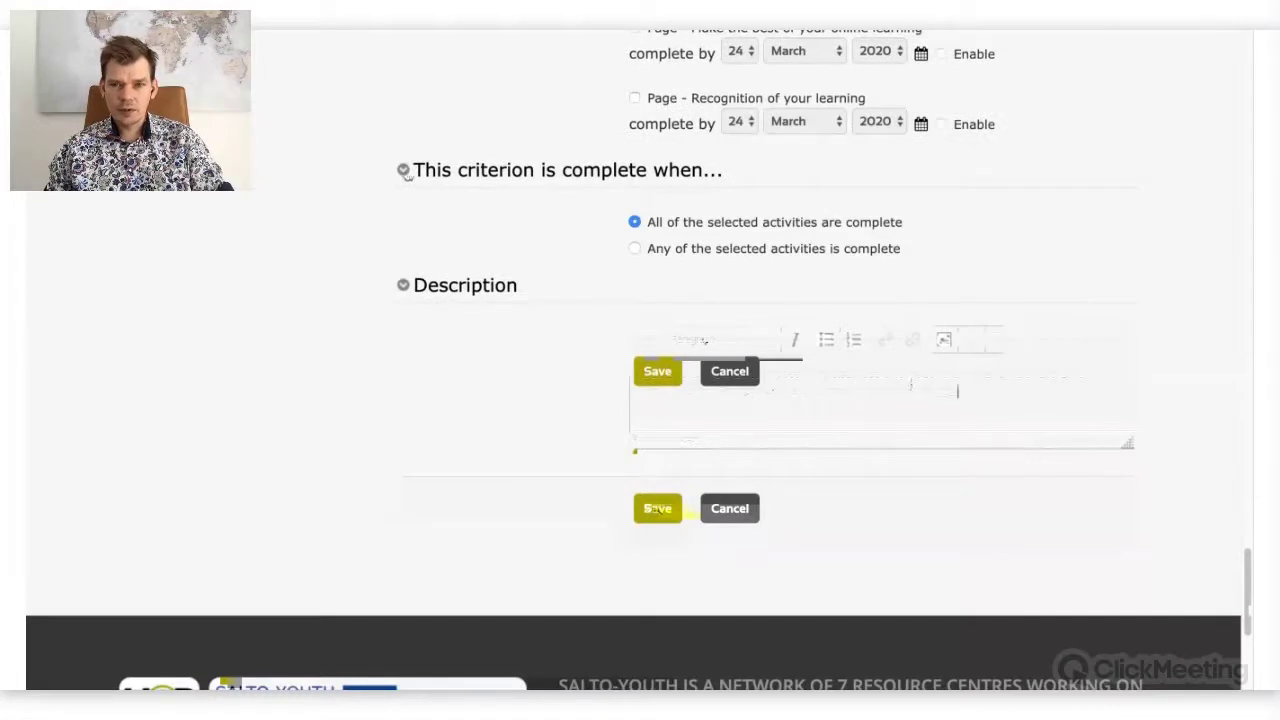
key(shift+Home)
key(shift+Up)
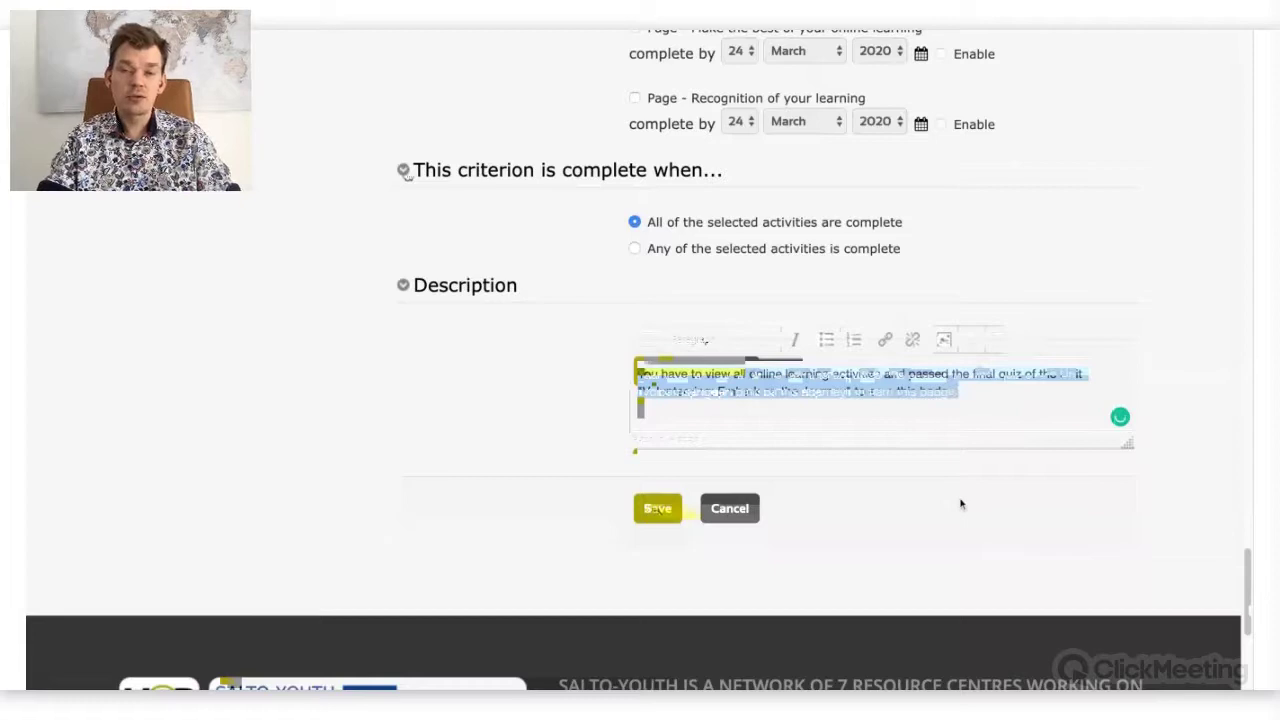
key(ctrl+plus)
key(ctrl+plus)
key(ctrl+plus)
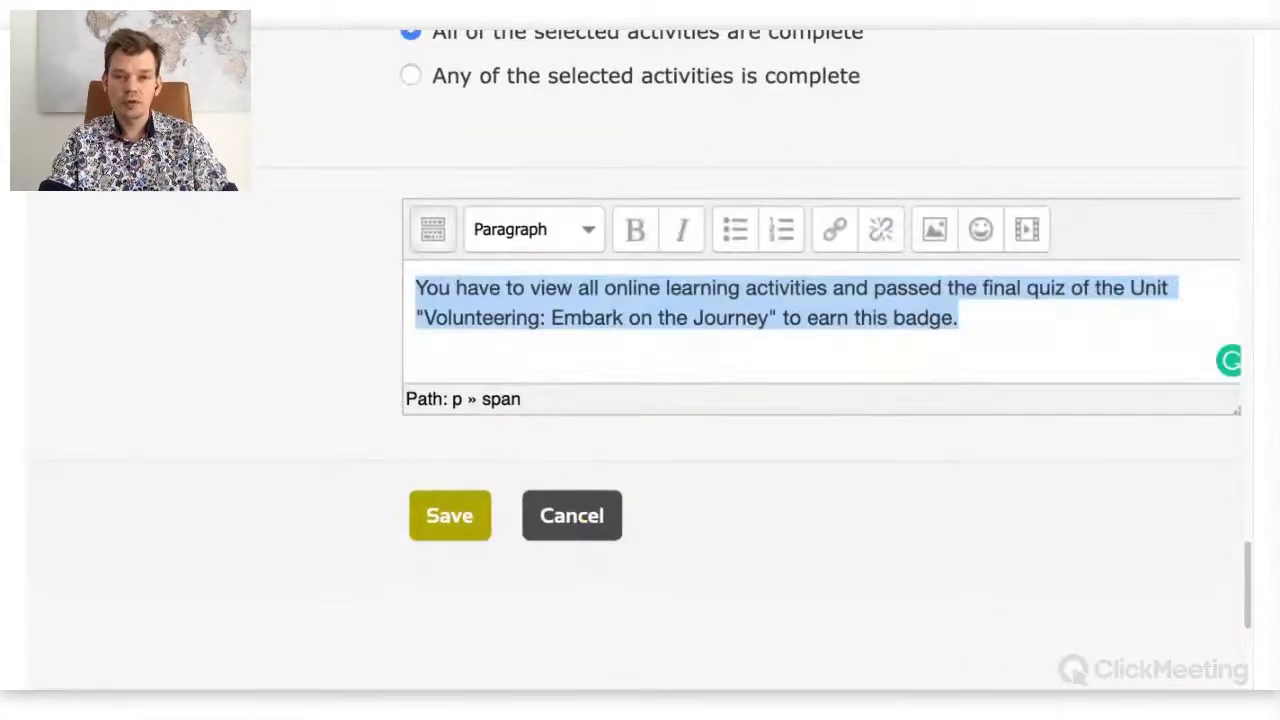
key(Right)
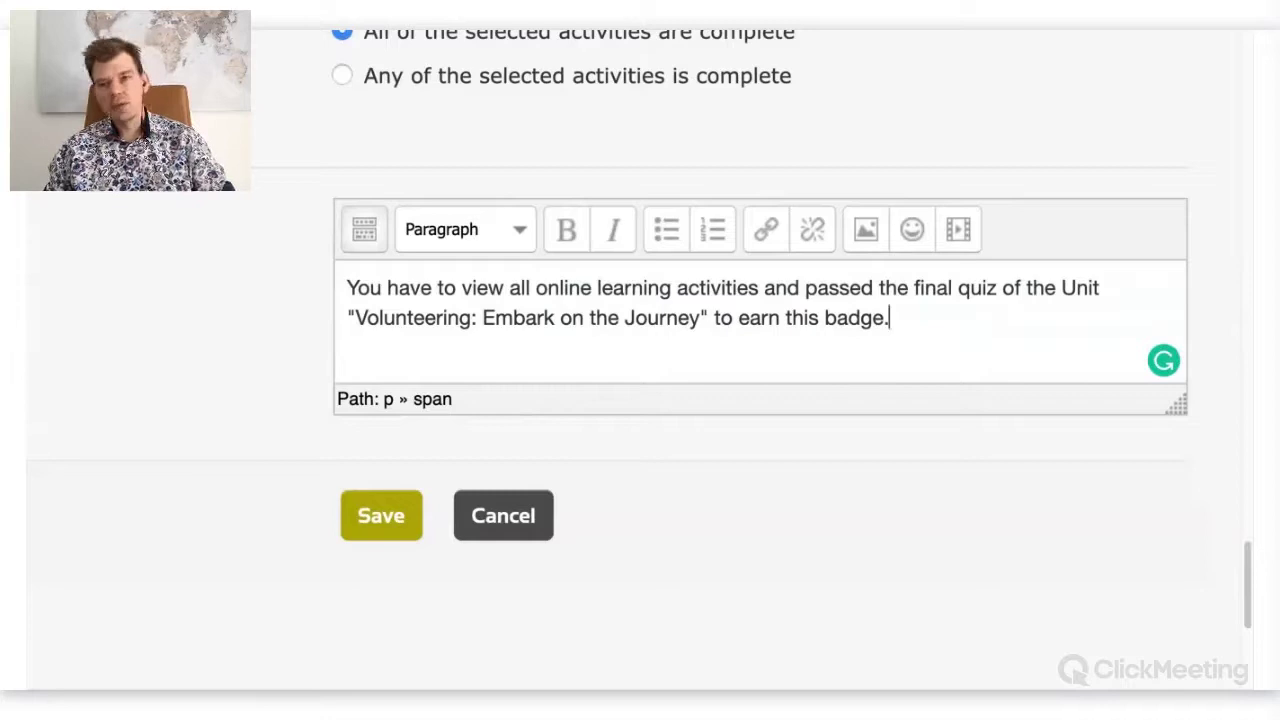
key(ctrl+minus)
key(ctrl+minus)
key(ctrl+minus)
key(ctrl+minus)
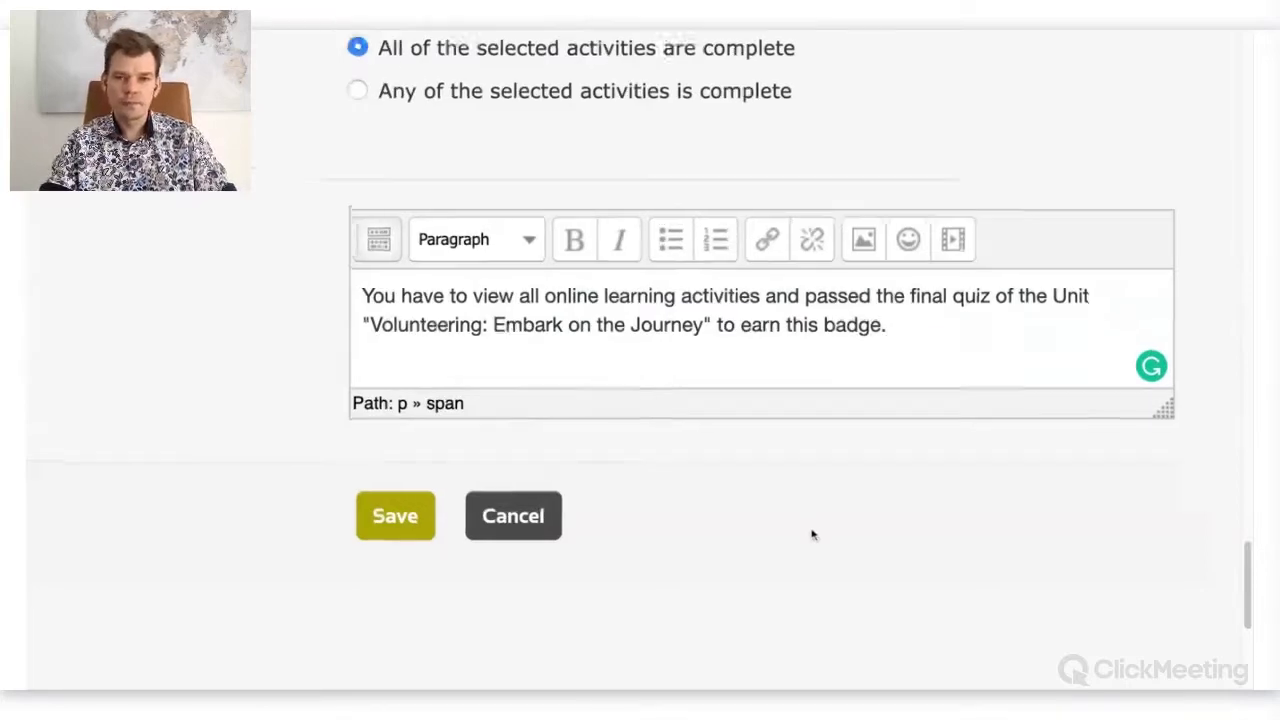
Collapse the Activity completion section and leave the criterion settings without saving
scroll(812, 535, up, 5)
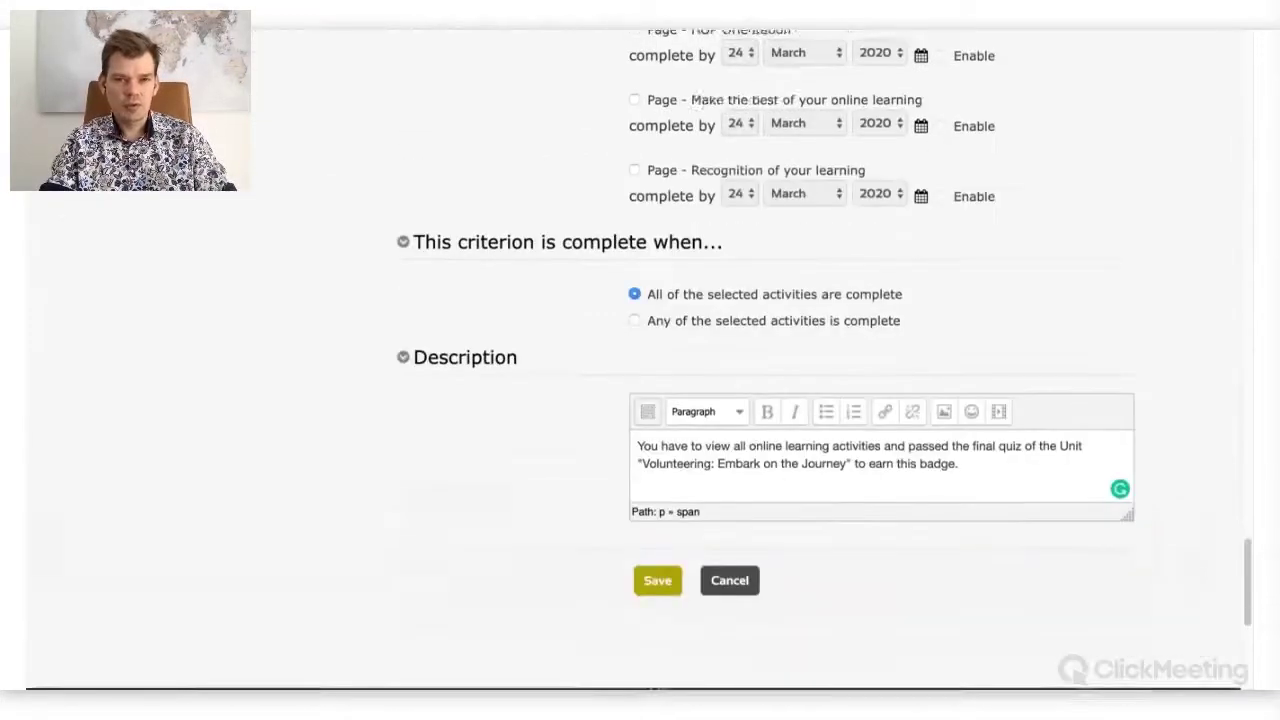
scroll(812, 360, up, 10)
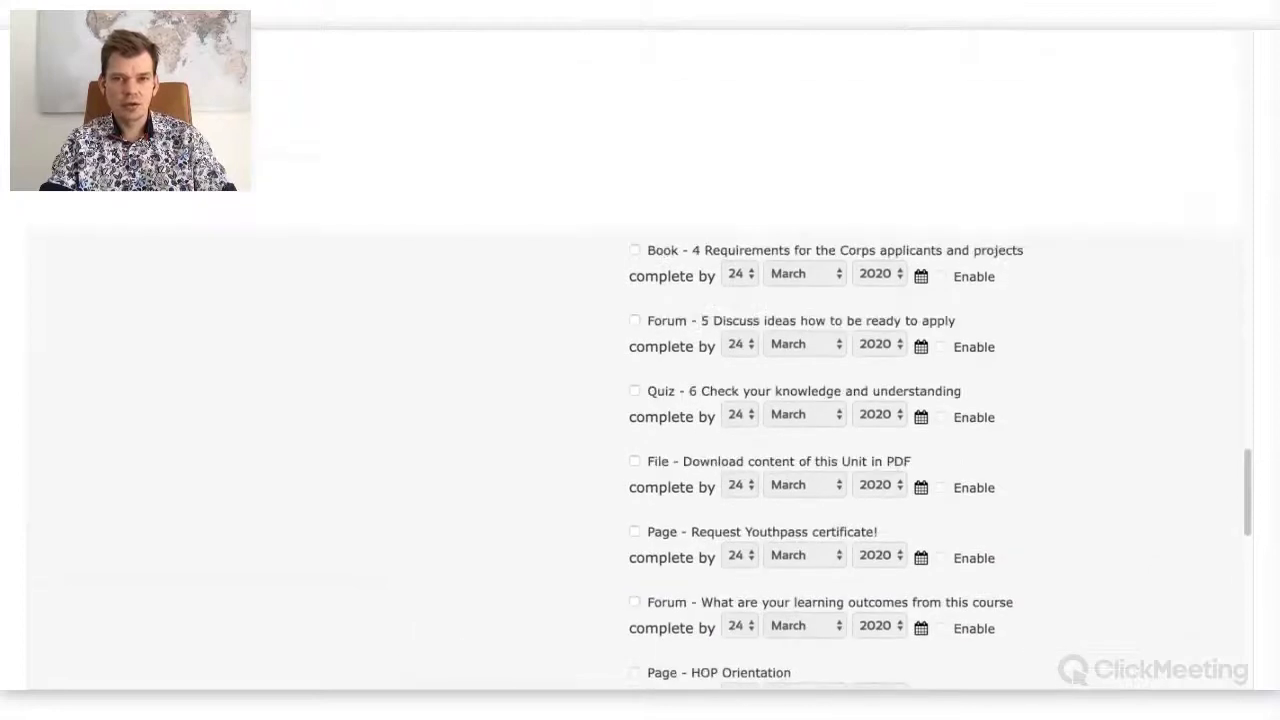
scroll(812, 360, up, 10)
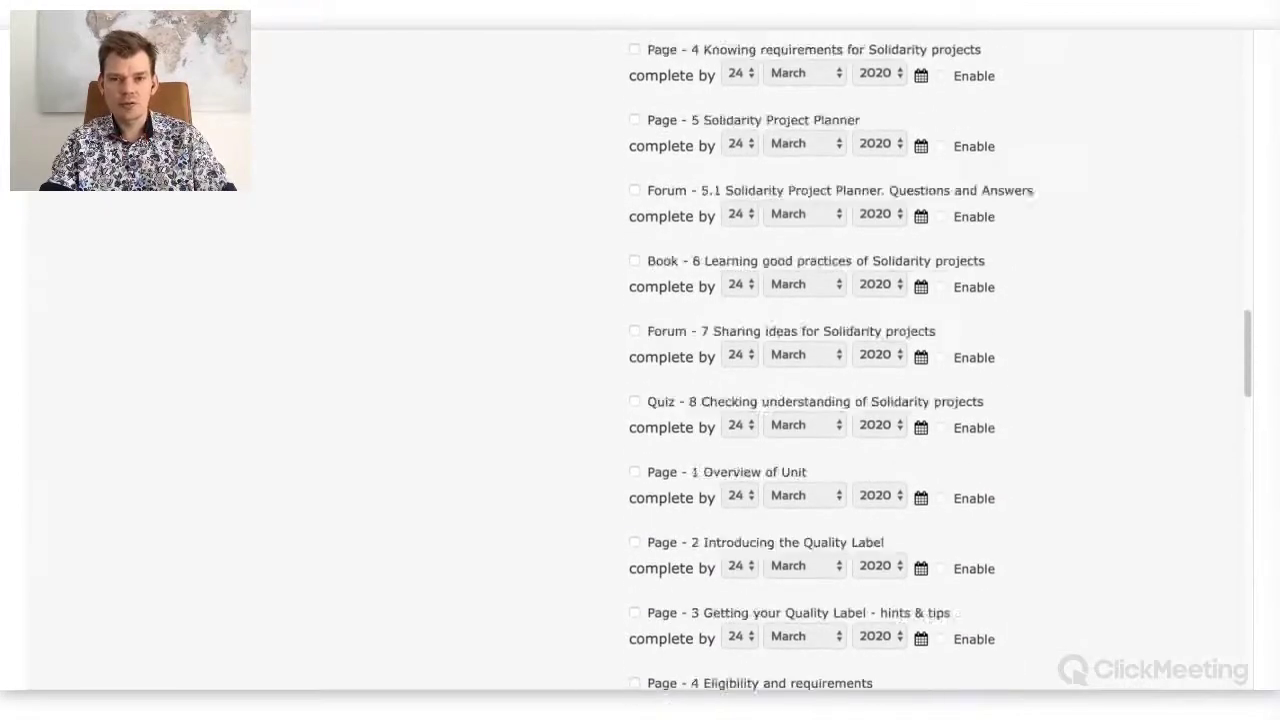
scroll(484, 234, up, 10)
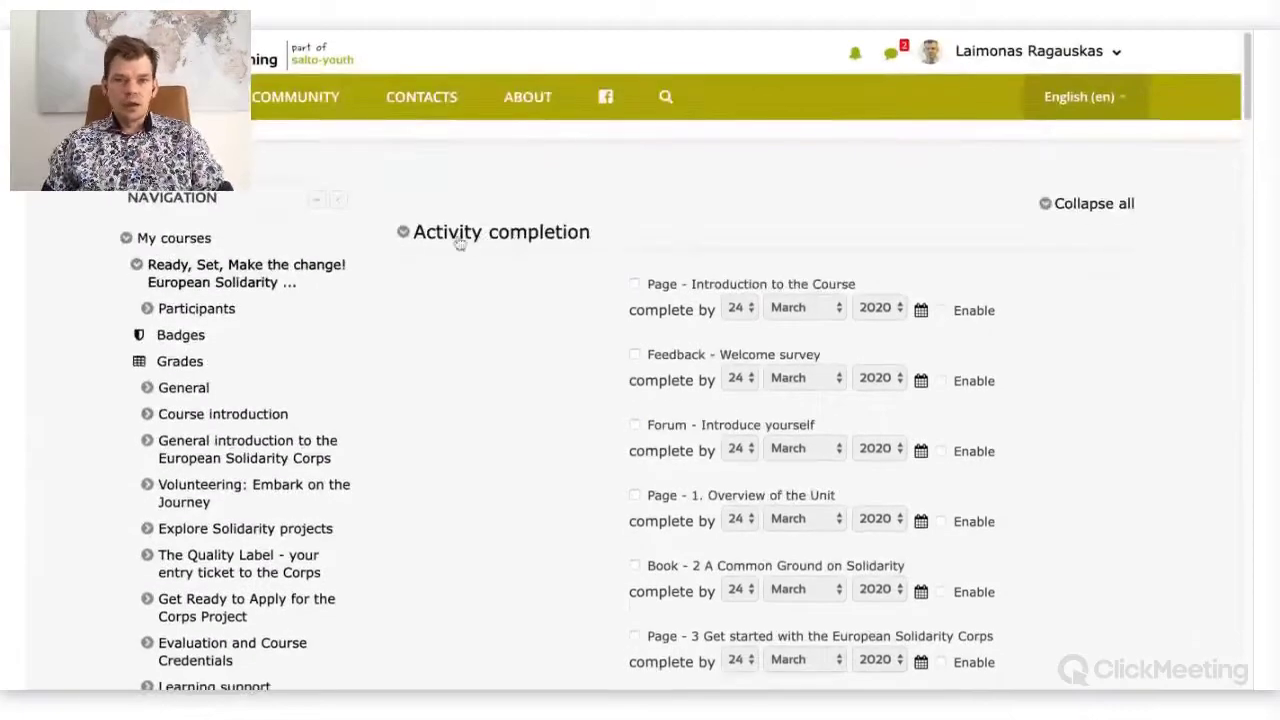
click(405, 234)
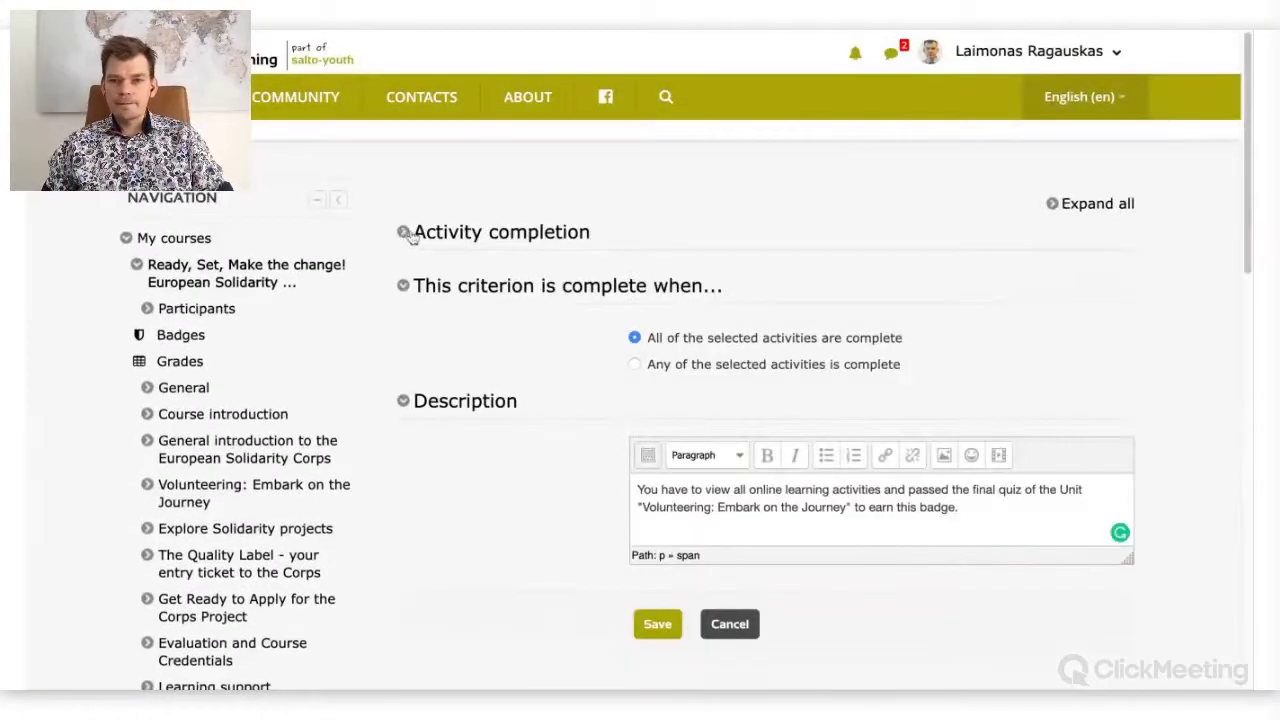
click(736, 625)
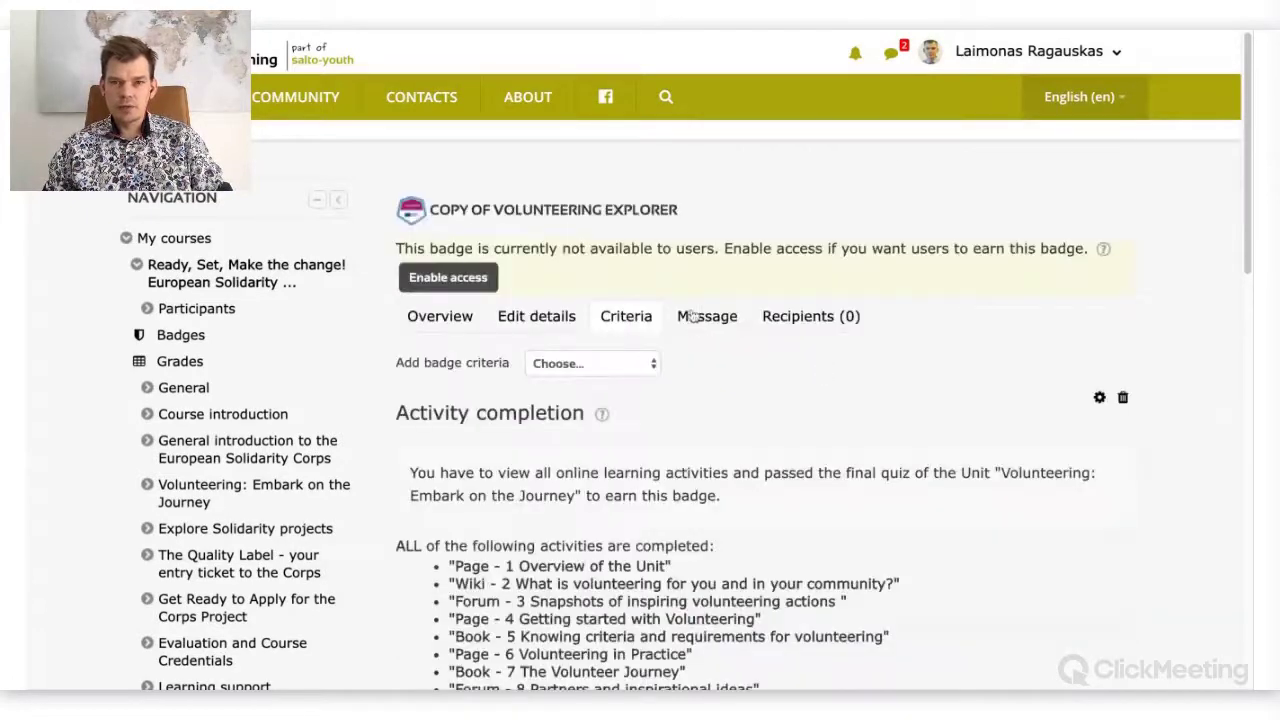
Open the copied badge's message settings and review the message subject and body
click(692, 316)
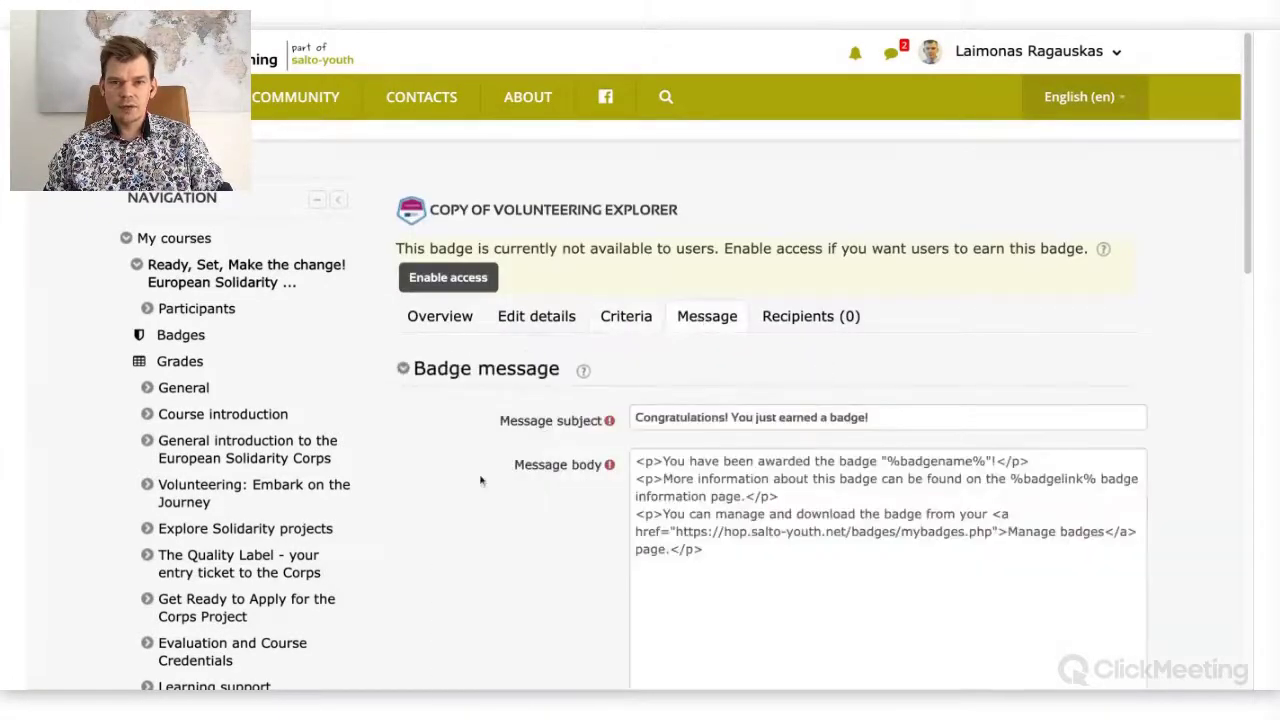
scroll(600, 450, down, 1)
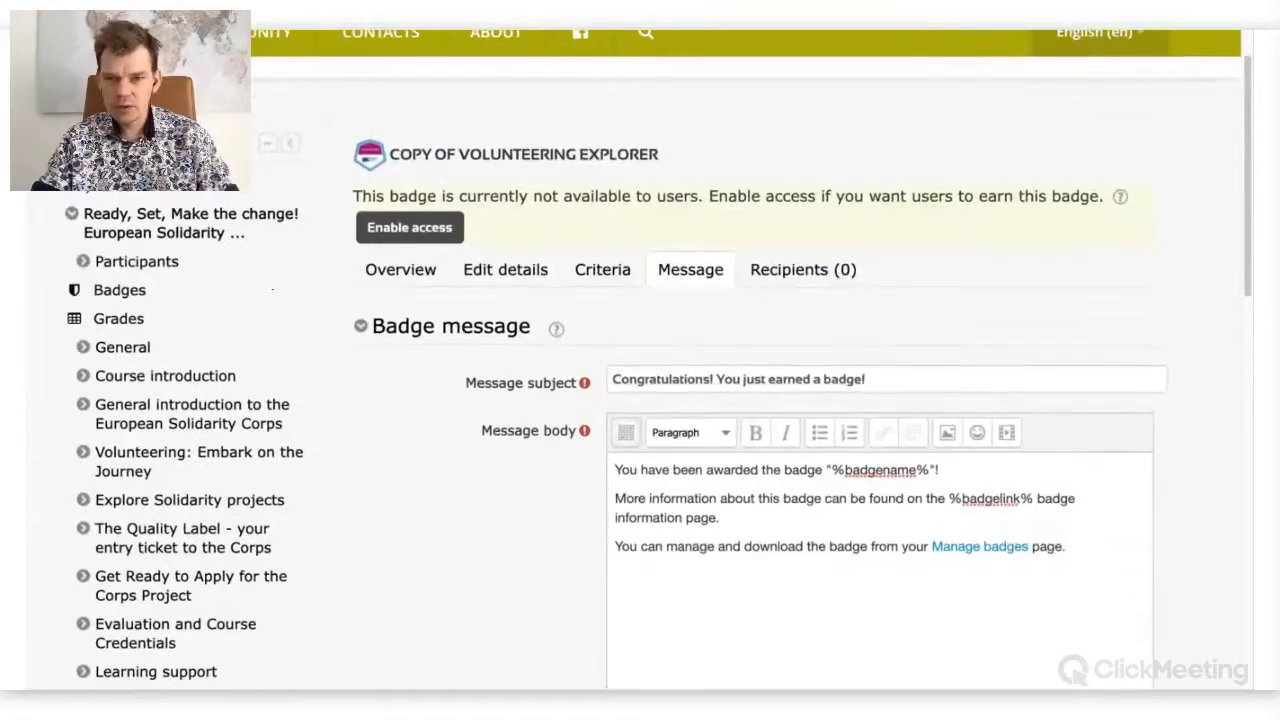
scroll(855, 322, down, 2)
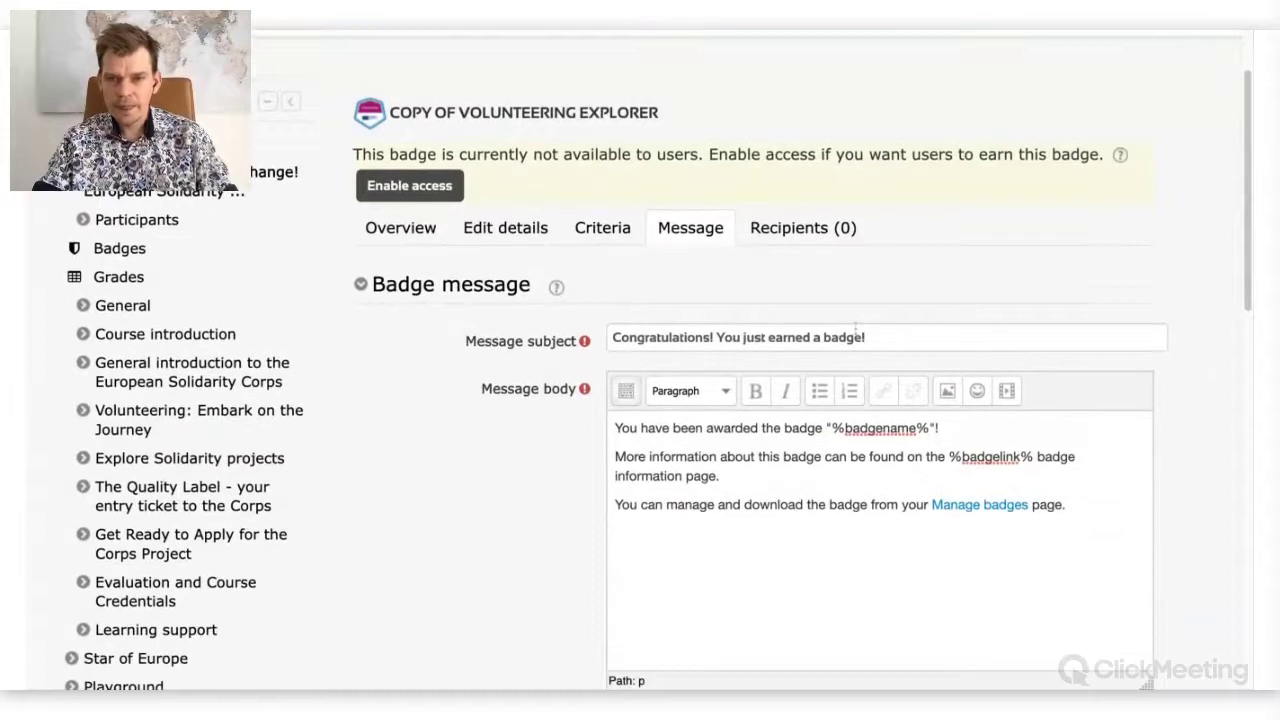
Review the rest of the badge message settings, including the body text, badge attachment and creator notification options
scroll(855, 322, down, 1)
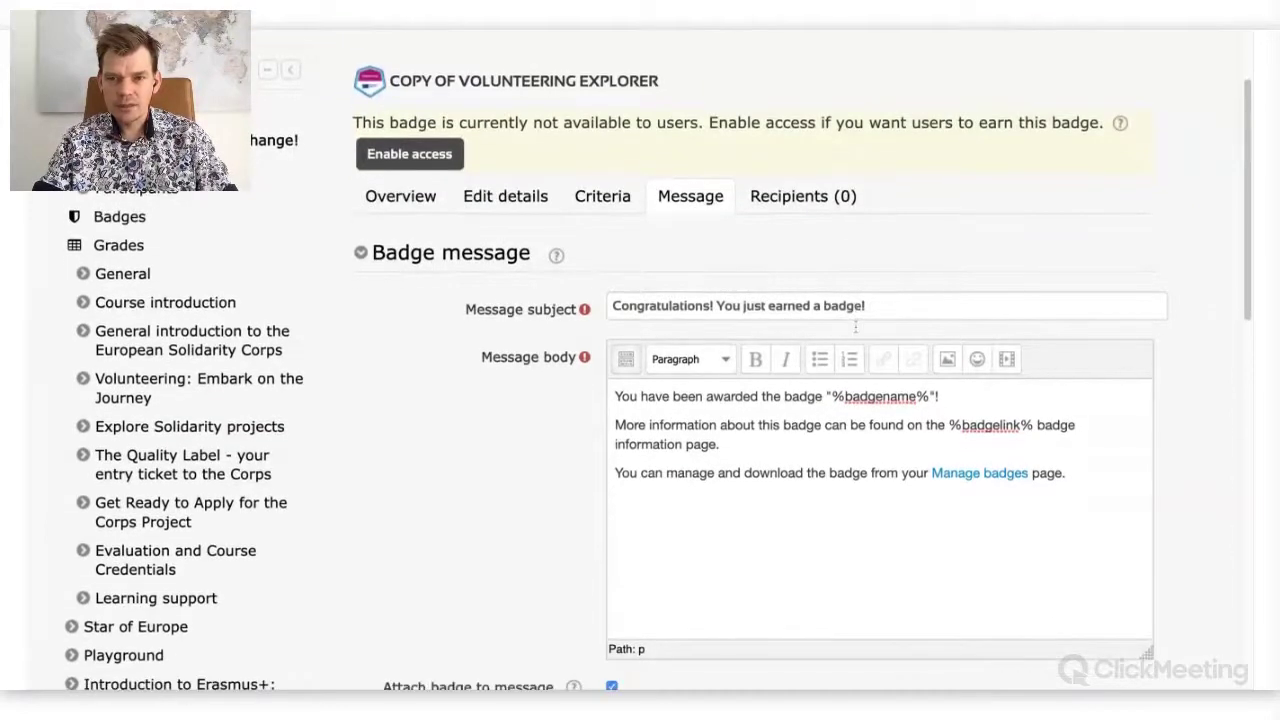
scroll(855, 325, down, 1)
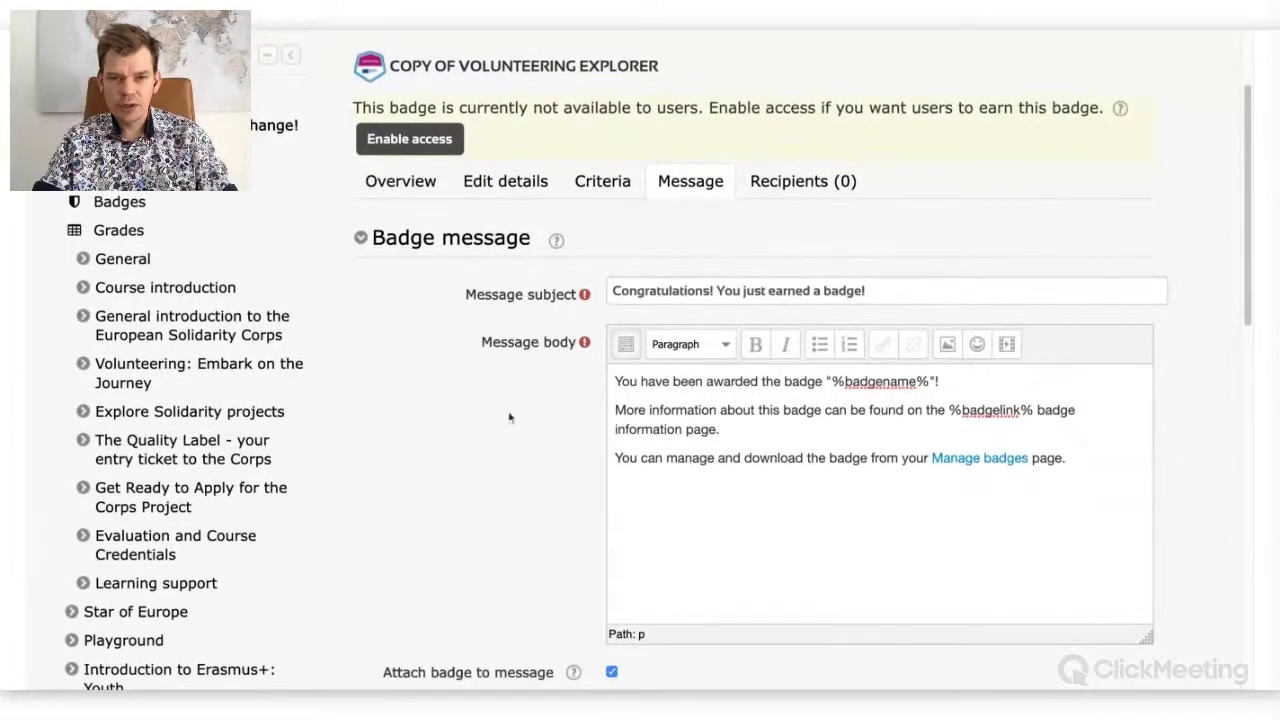
scroll(466, 412, down, 2)
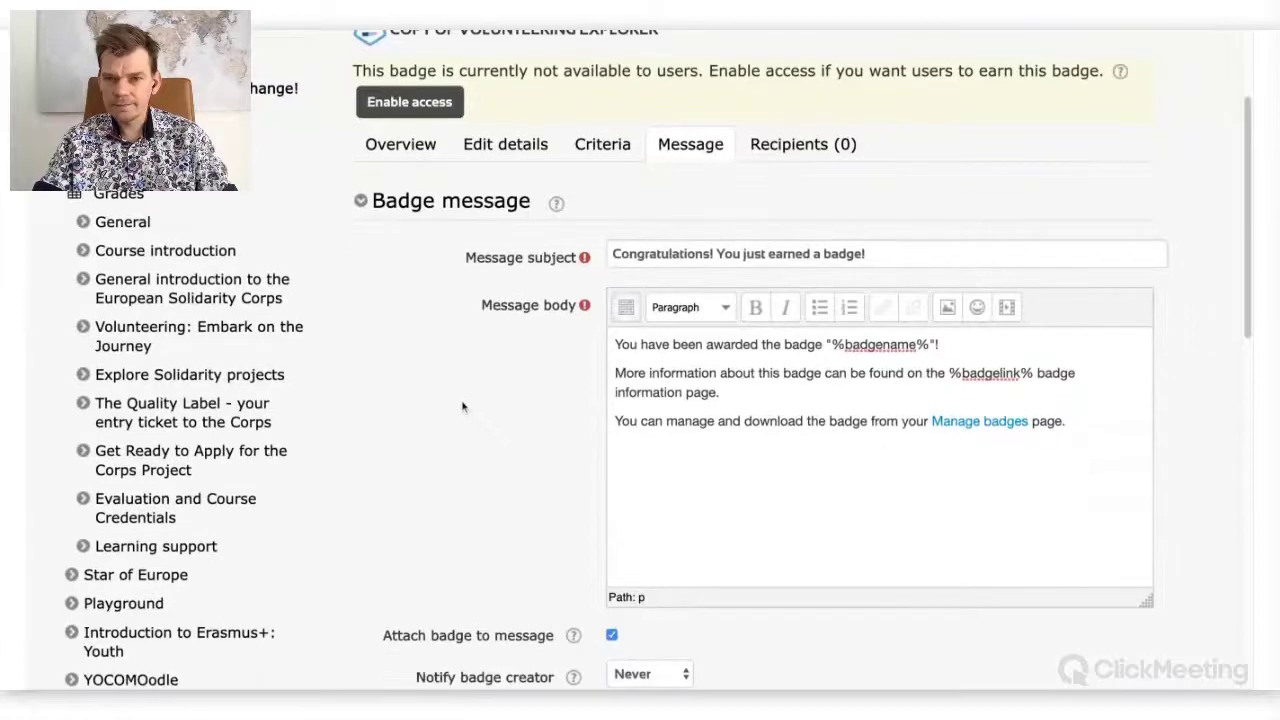
scroll(463, 520, down, 5)
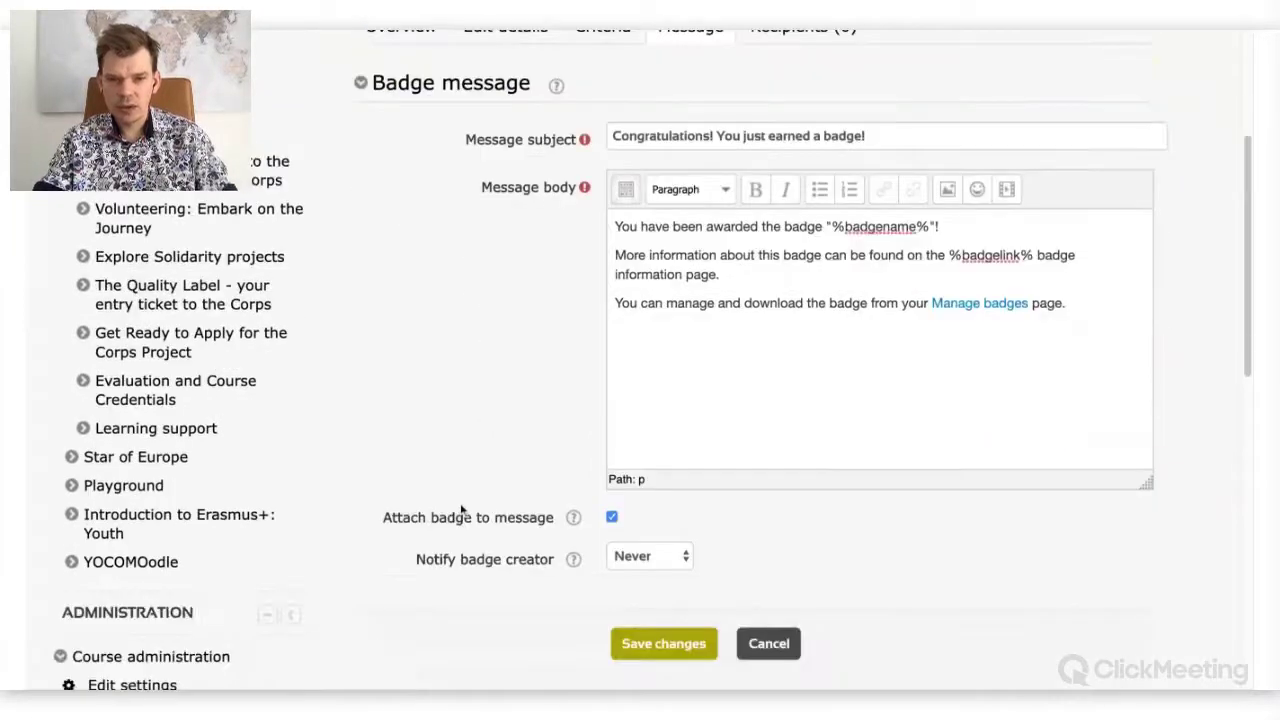
scroll(461, 510, up, 3)
scroll(461, 510, up, 6)
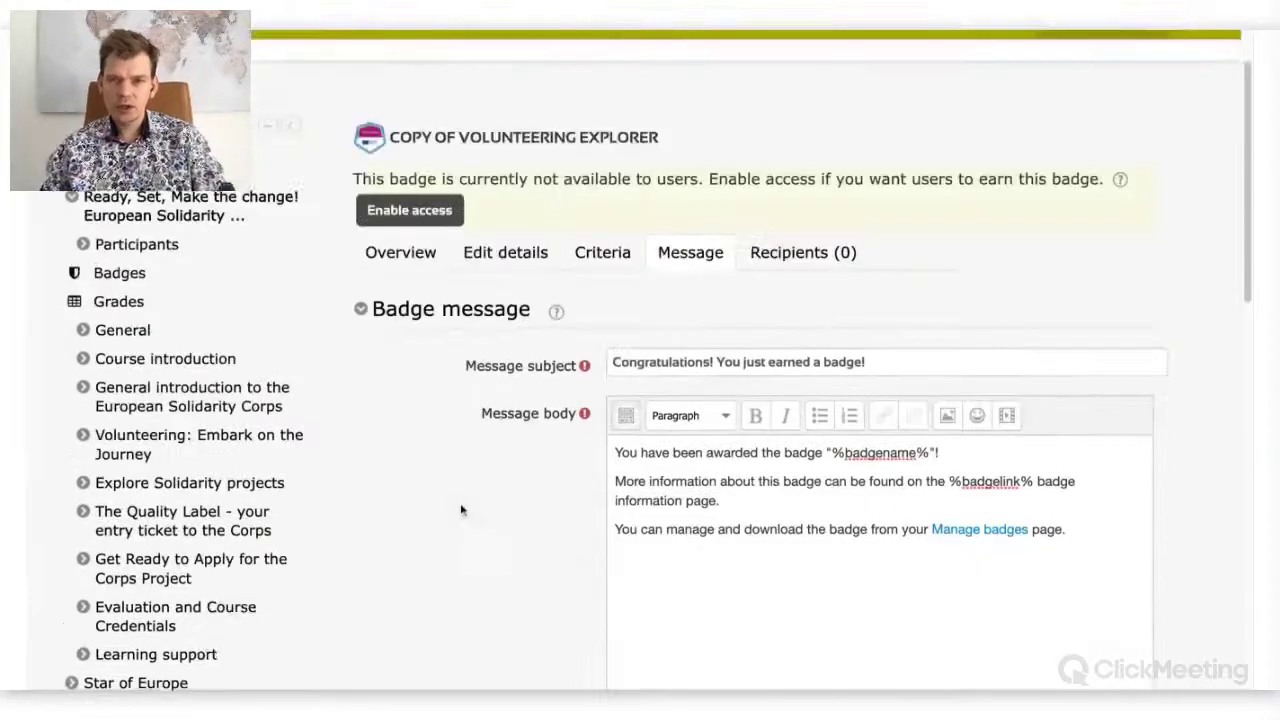
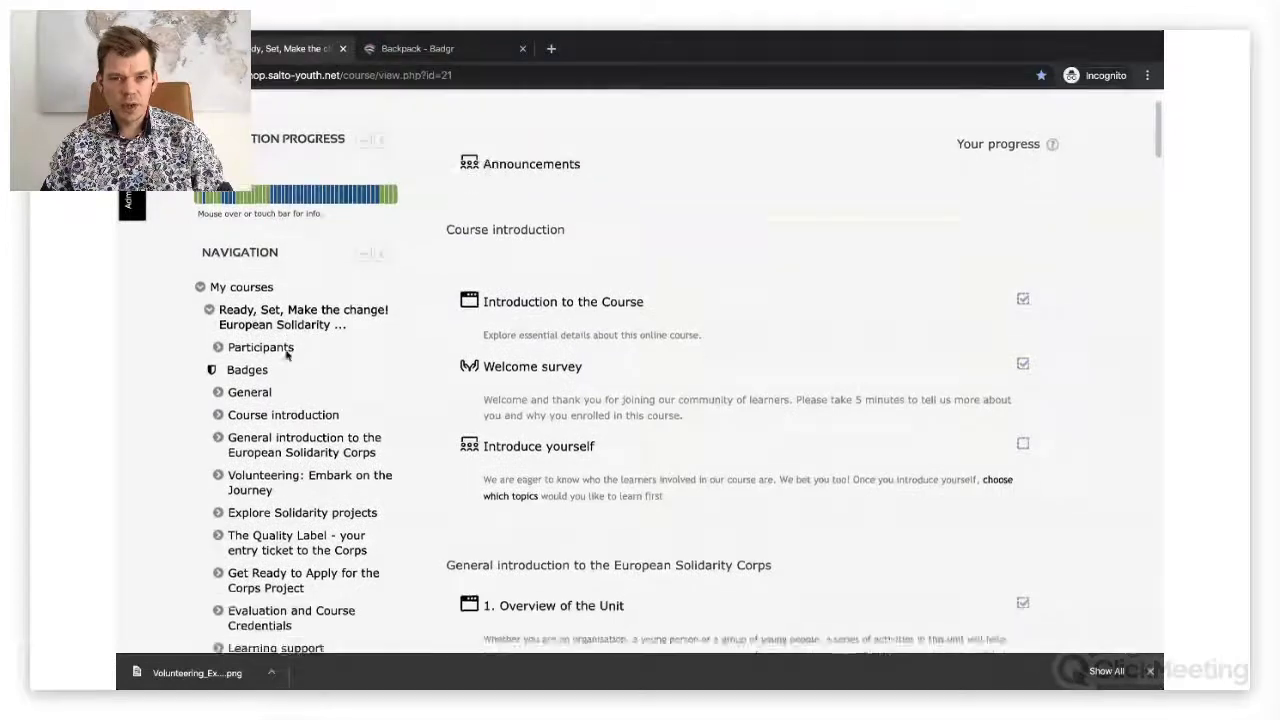
Examine the completion progress bar, course navigation and latest badges block on the learner's course page
scroll(286, 350, down, 5)
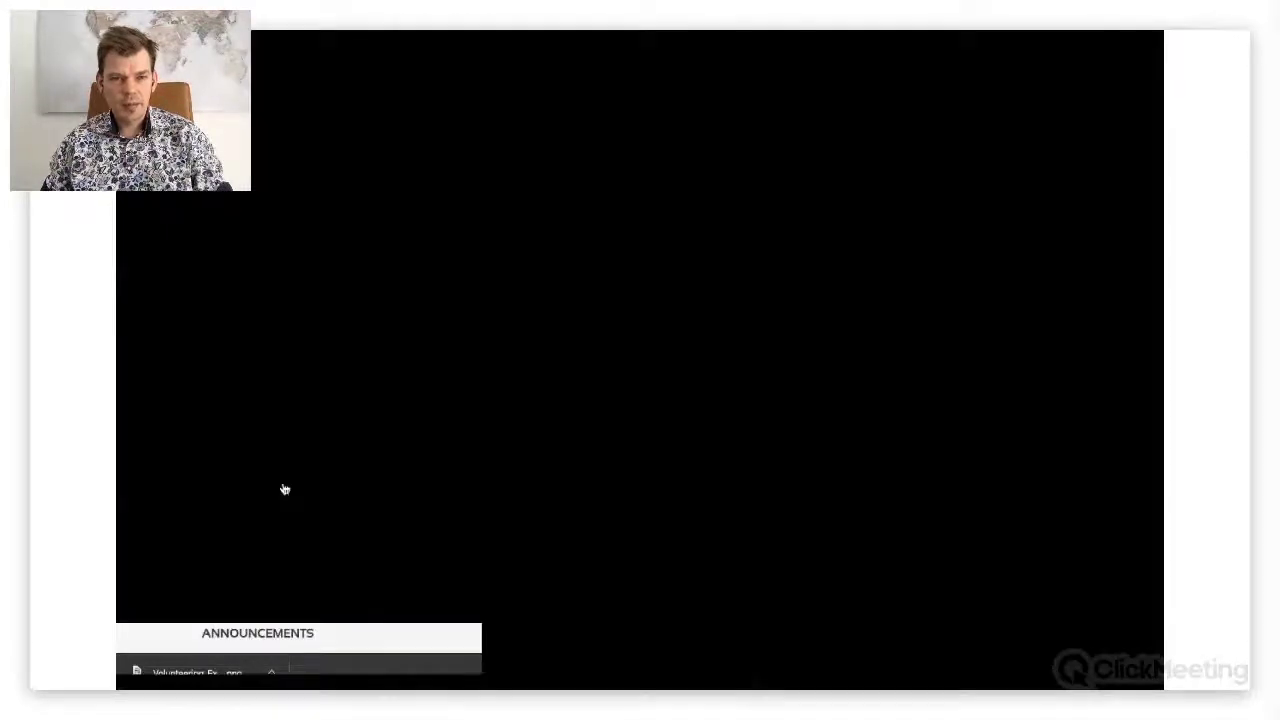
scroll(309, 477, up, 3)
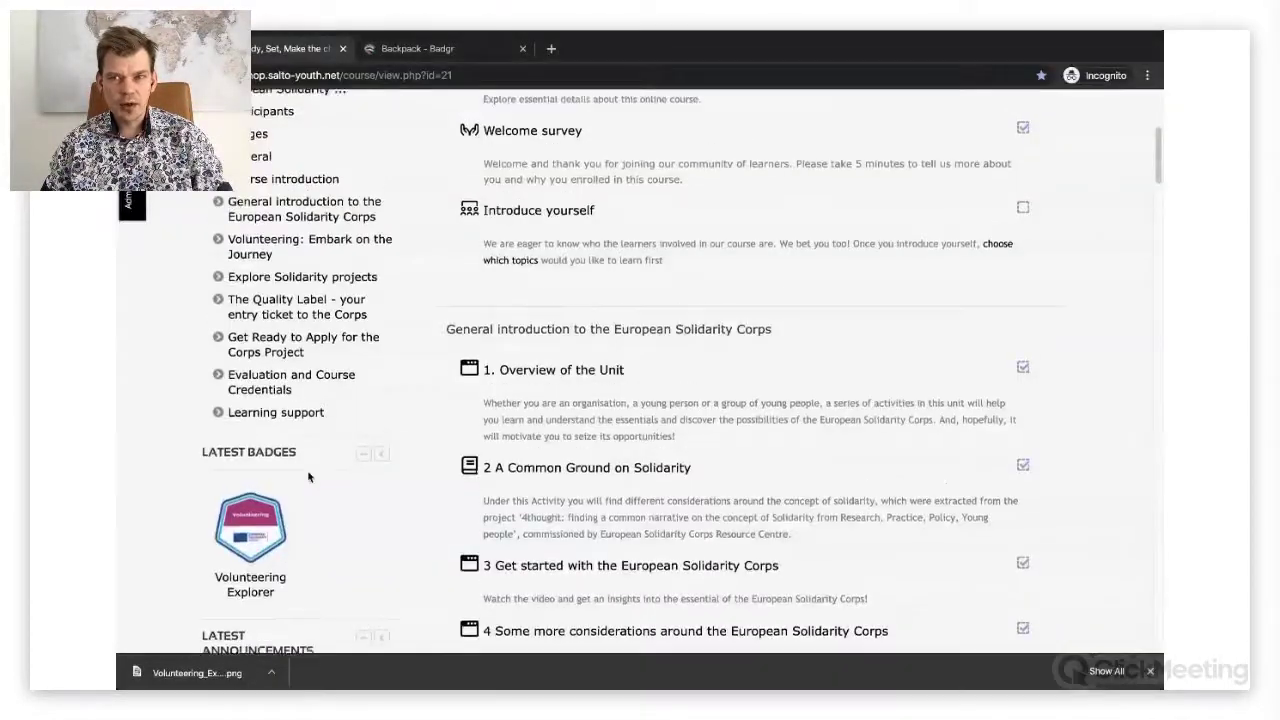
scroll(309, 477, up, 2)
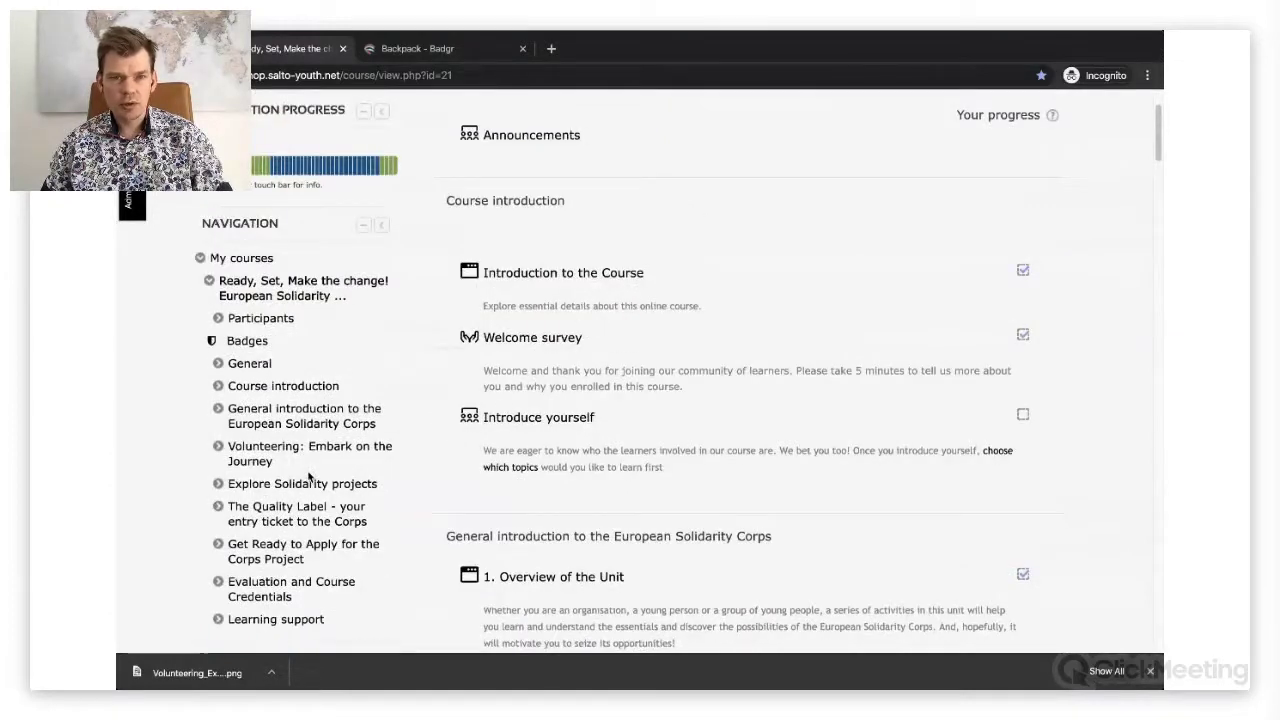
scroll(309, 477, up, 2)
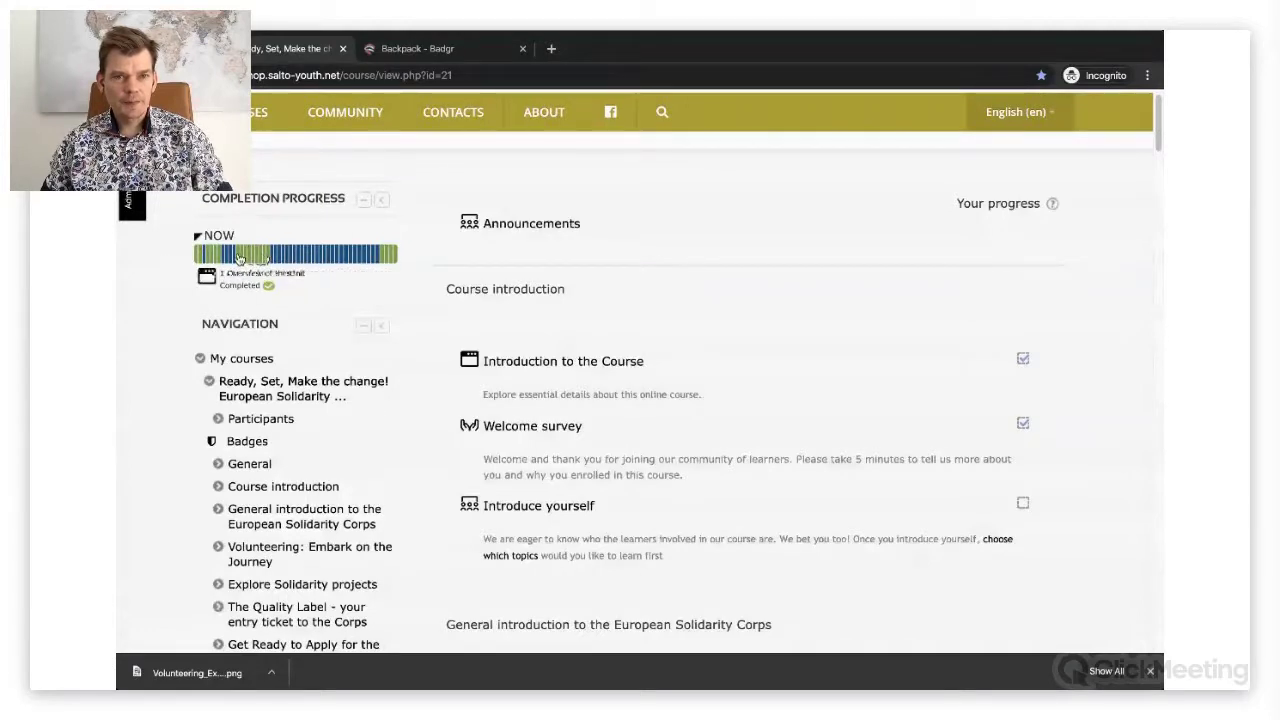
scroll(177, 351, down, 2)
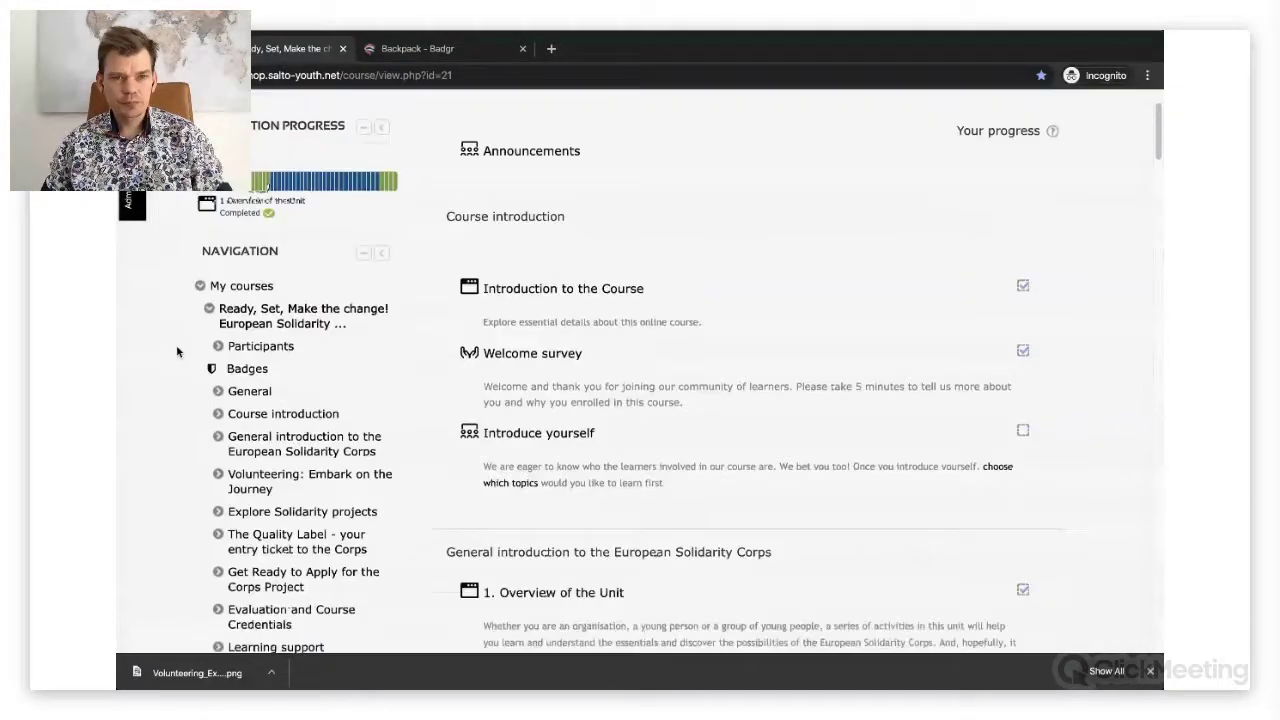
scroll(177, 351, down, 1)
scroll(200, 294, down, 1)
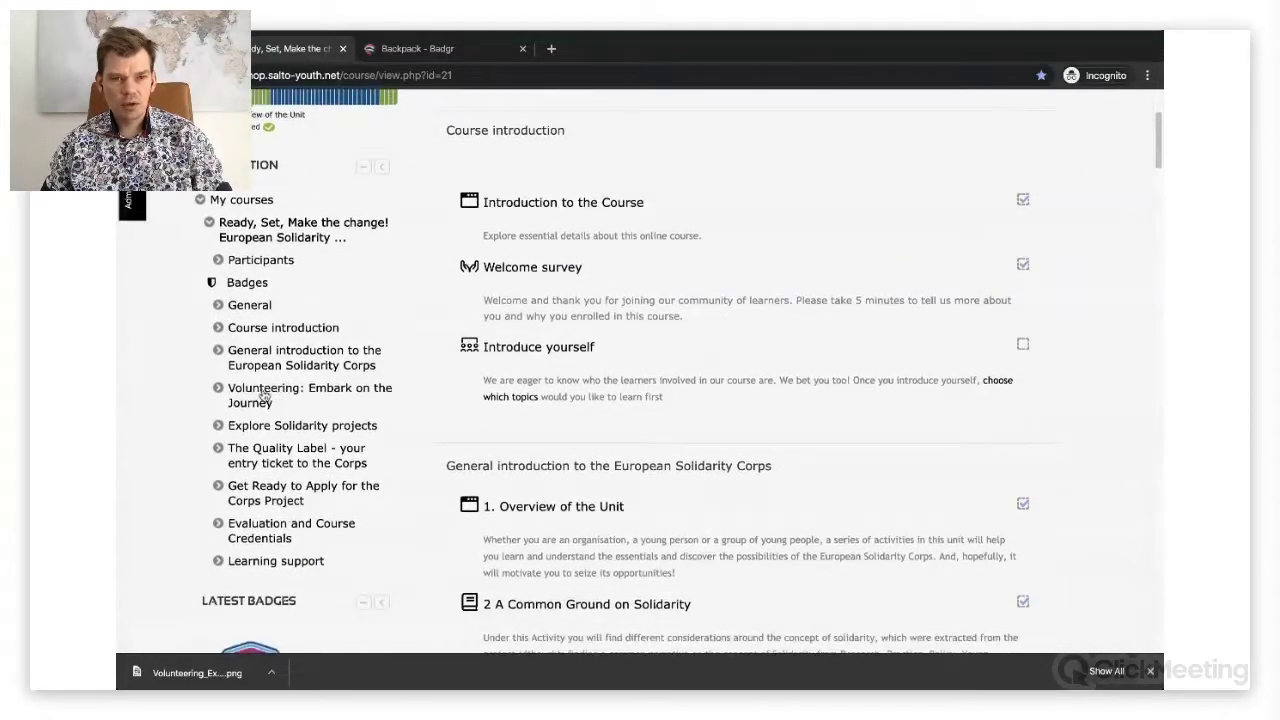
scroll(262, 398, down, 3)
scroll(250, 402, down, 4)
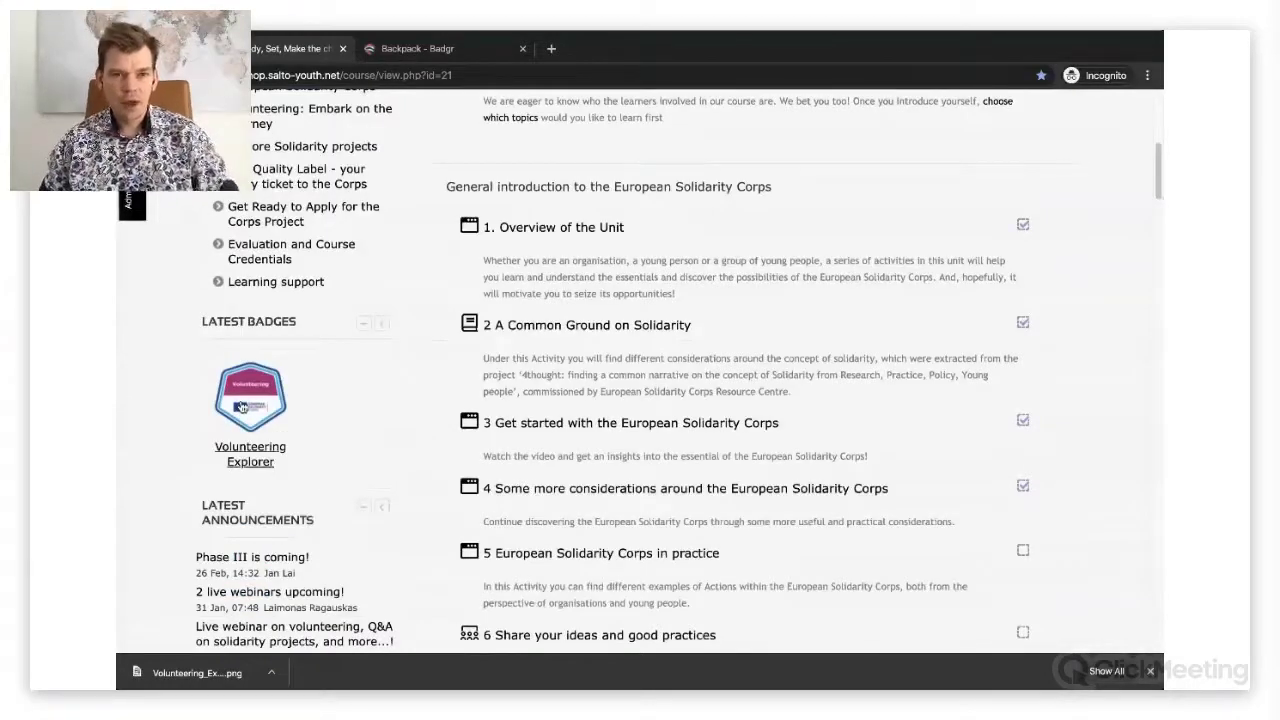
Open the earned Volunteering Explorer badge from the latest badges and read its recipient, issuer and badge details
click(241, 408)
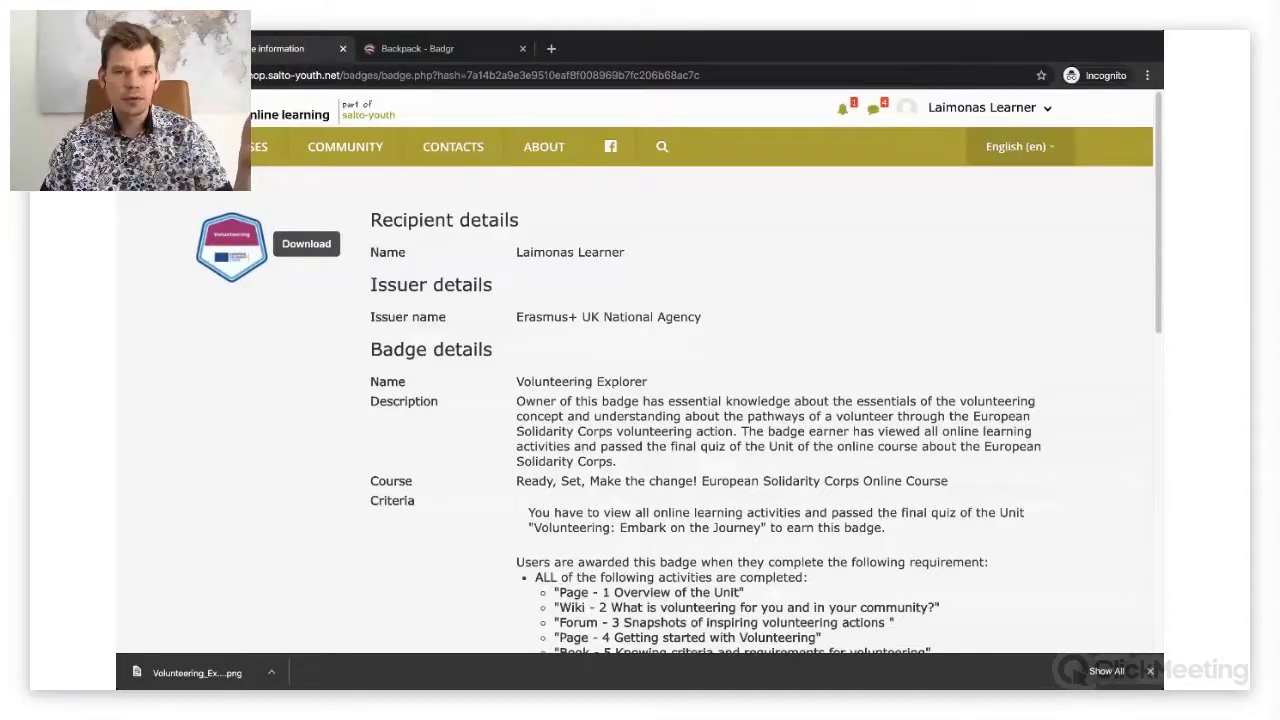
key(F11)
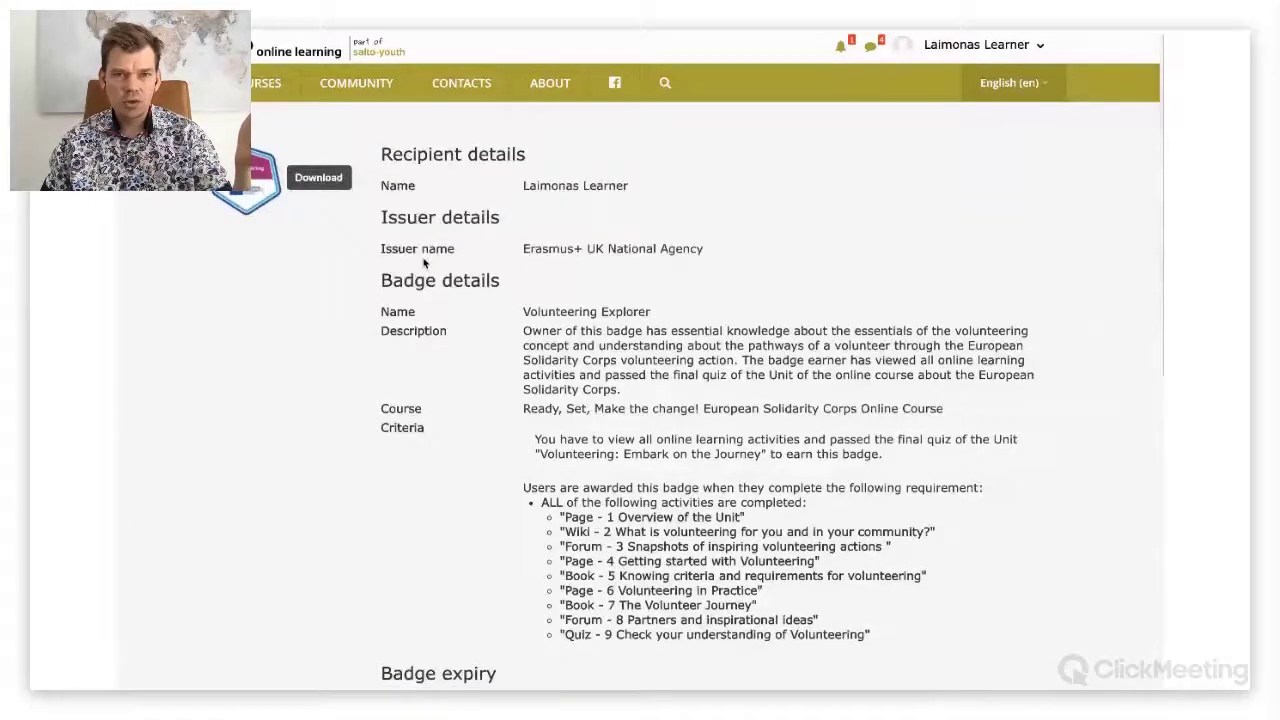
scroll(440, 240, down, 2)
scroll(463, 198, down, 1)
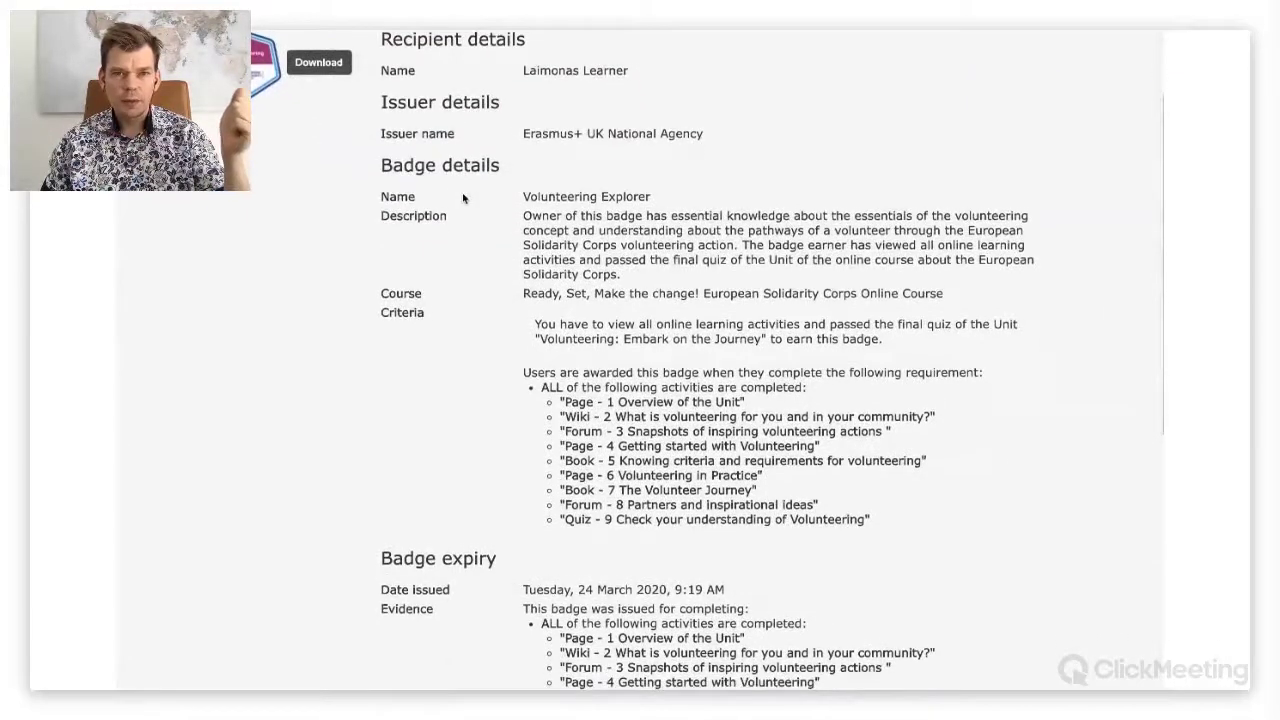
Highlight the badge's issuer, description and course details while reading them, and clear the selection
drag(371, 245, 454, 225)
click(449, 325)
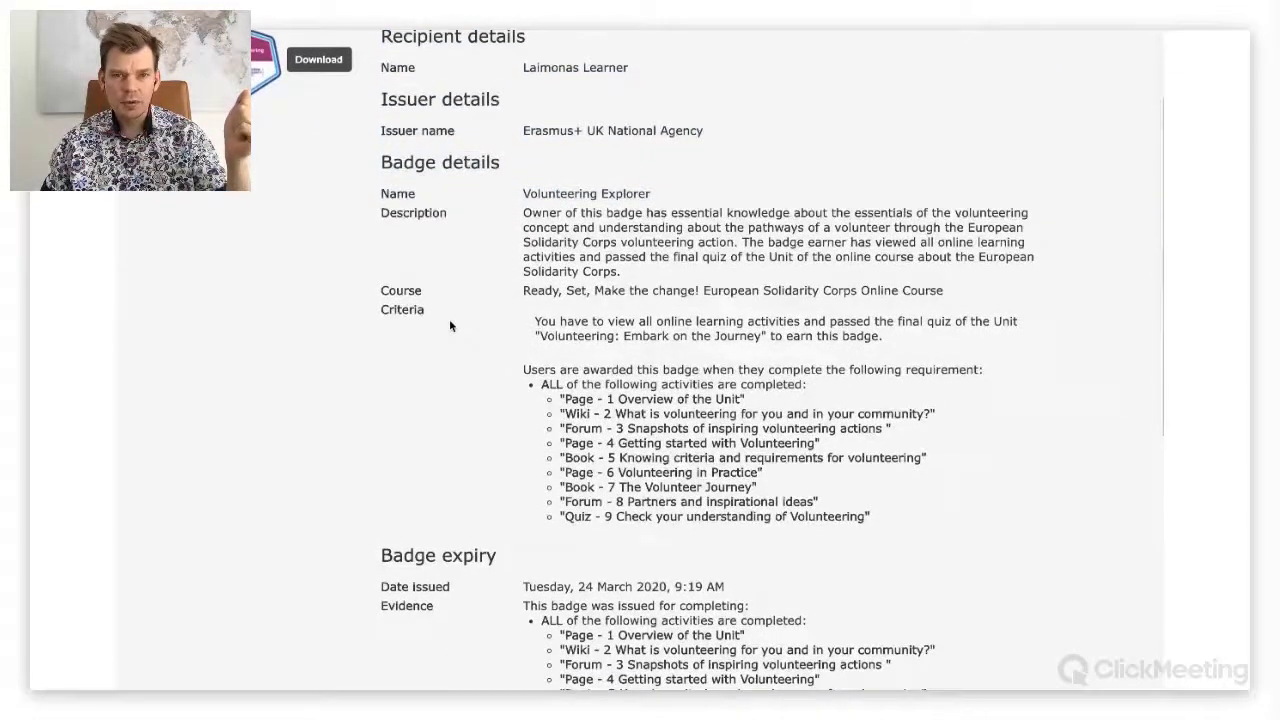
drag(449, 320, 362, 280)
scroll(454, 364, down, 1)
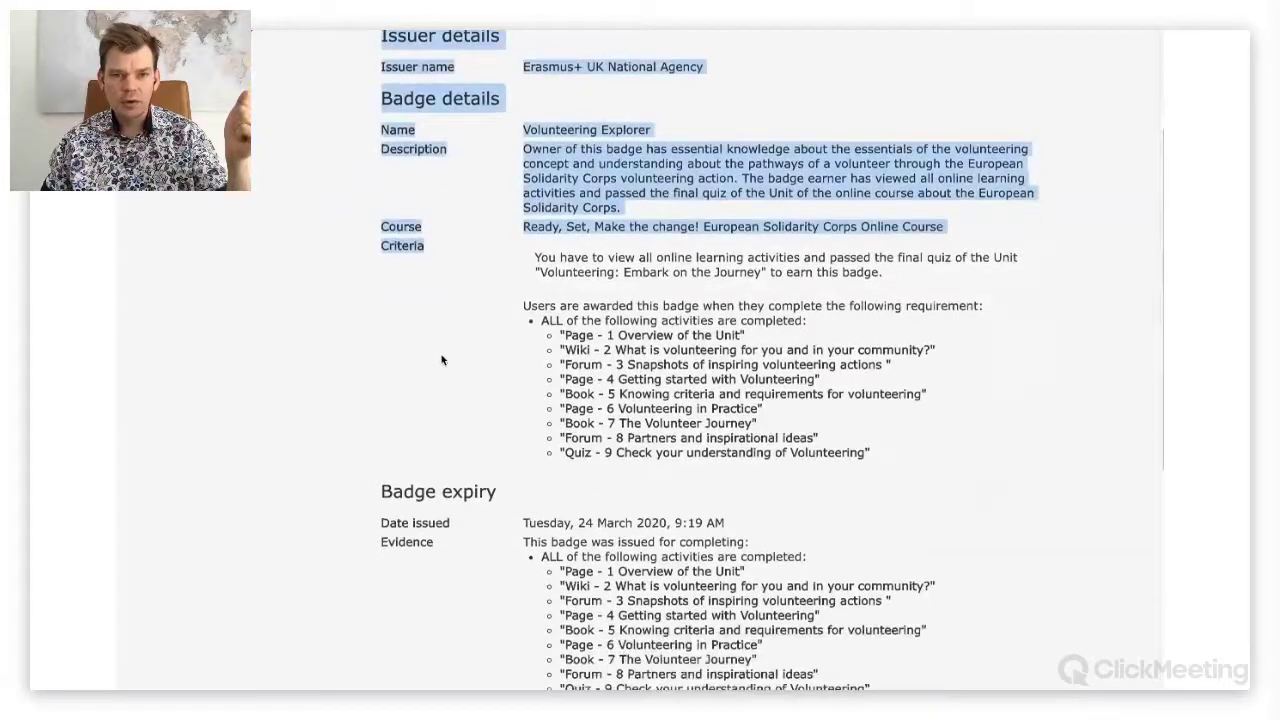
click(439, 360)
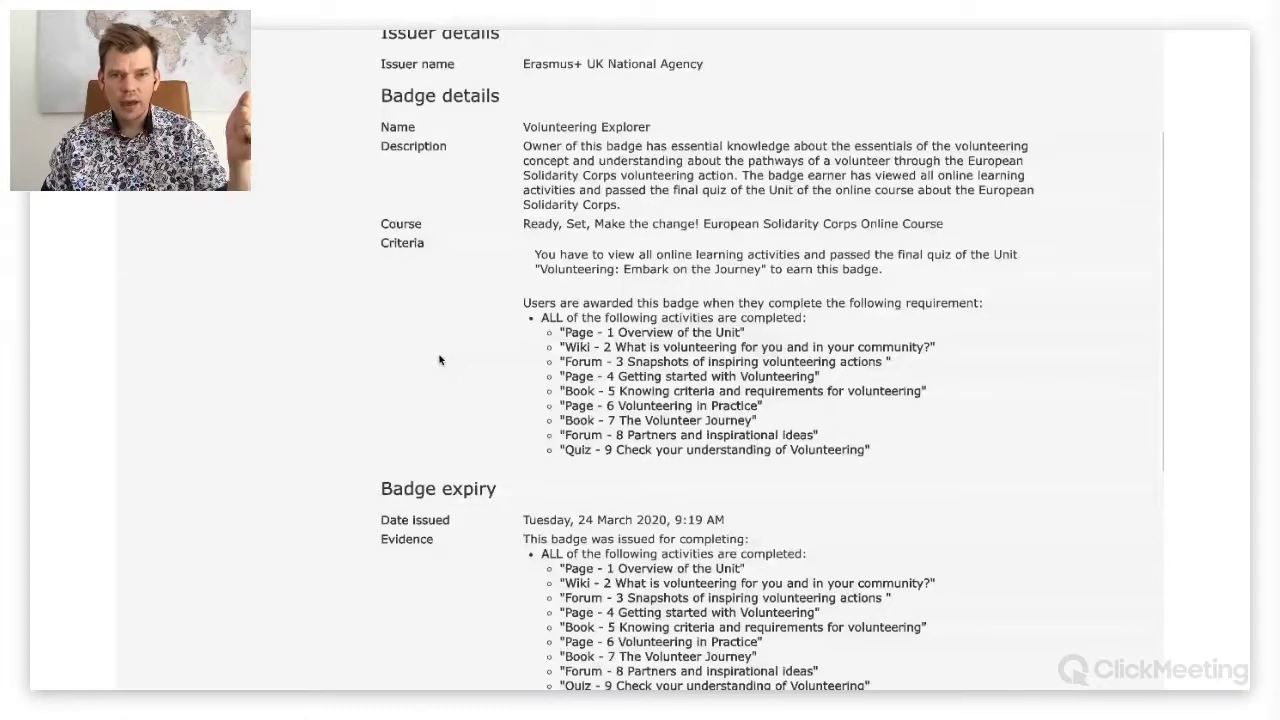
Review the badge's issue date and completion evidence, and return to the recipient details with the normal view restored
scroll(439, 360, down, 2)
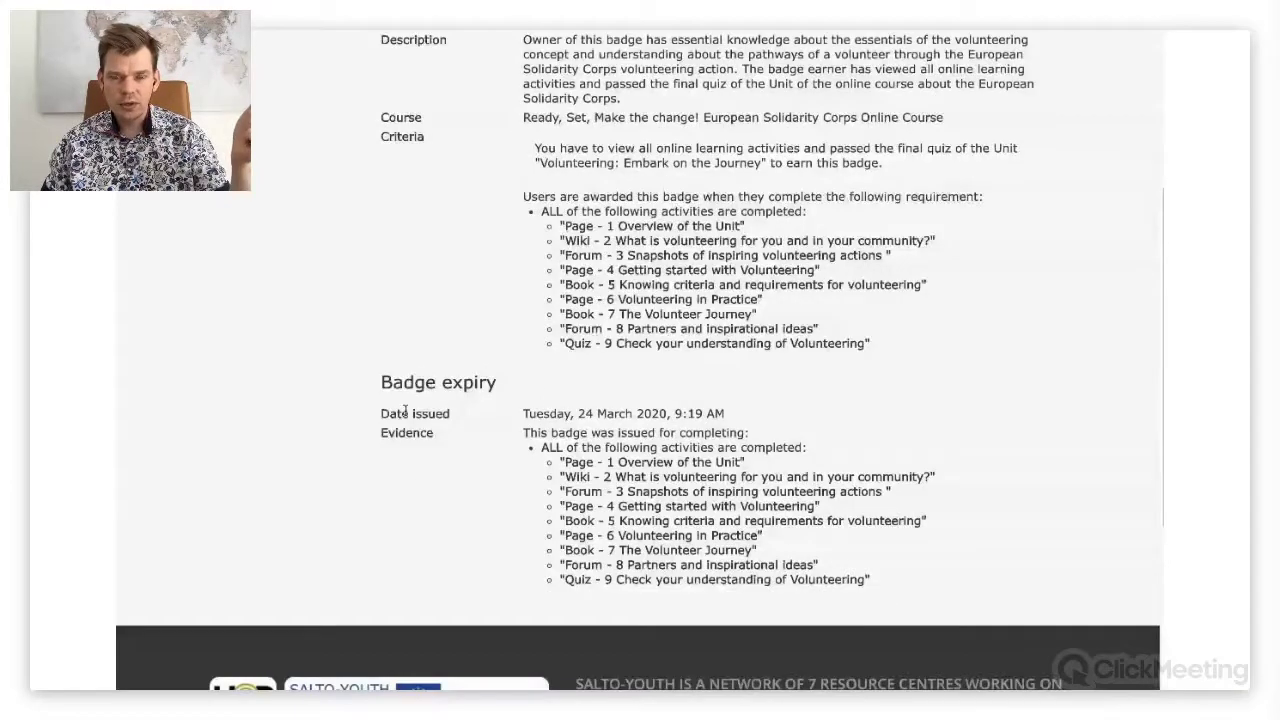
scroll(494, 421, up, 5)
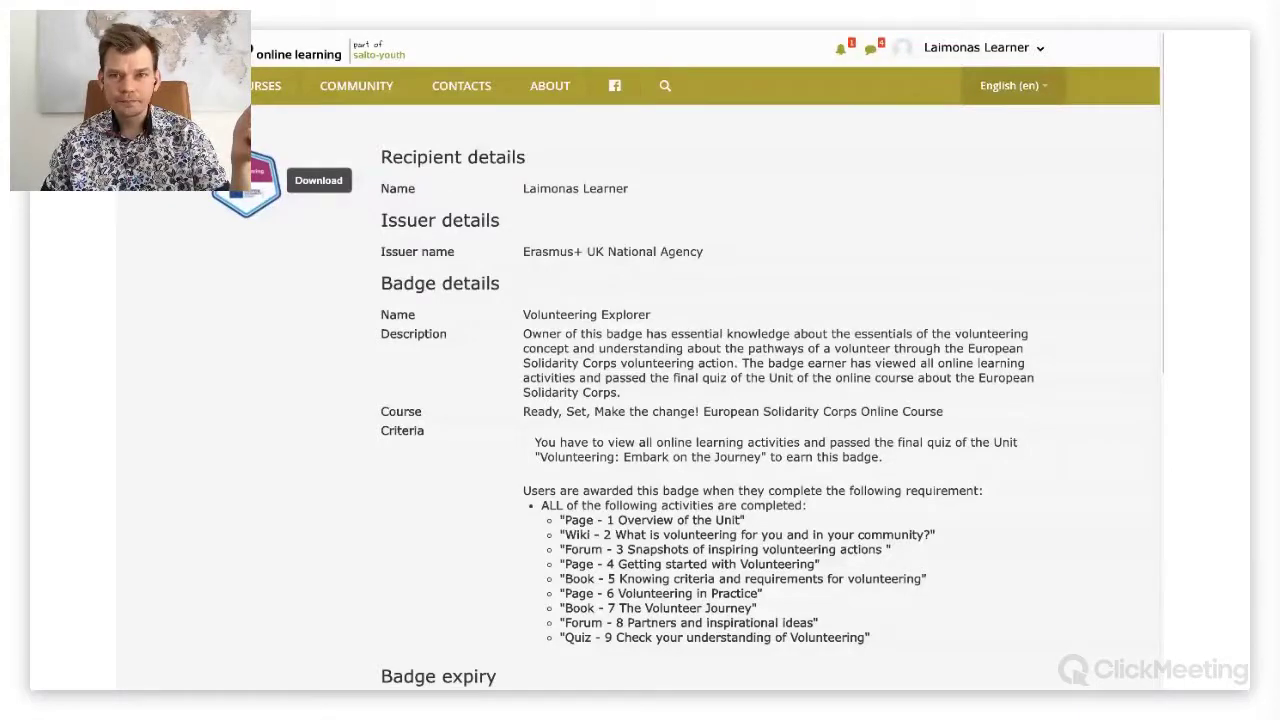
click(245, 185)
scroll(528, 425, down, 3)
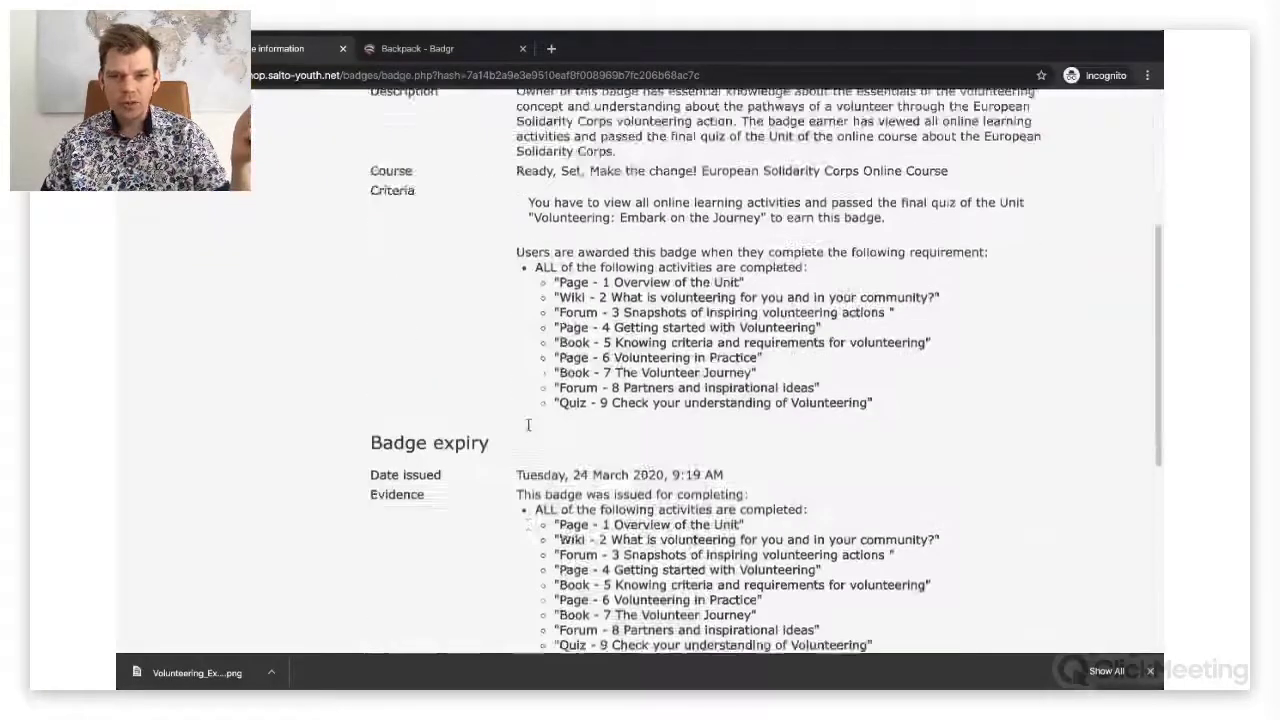
scroll(528, 425, down, 6)
scroll(630, 448, up, 15)
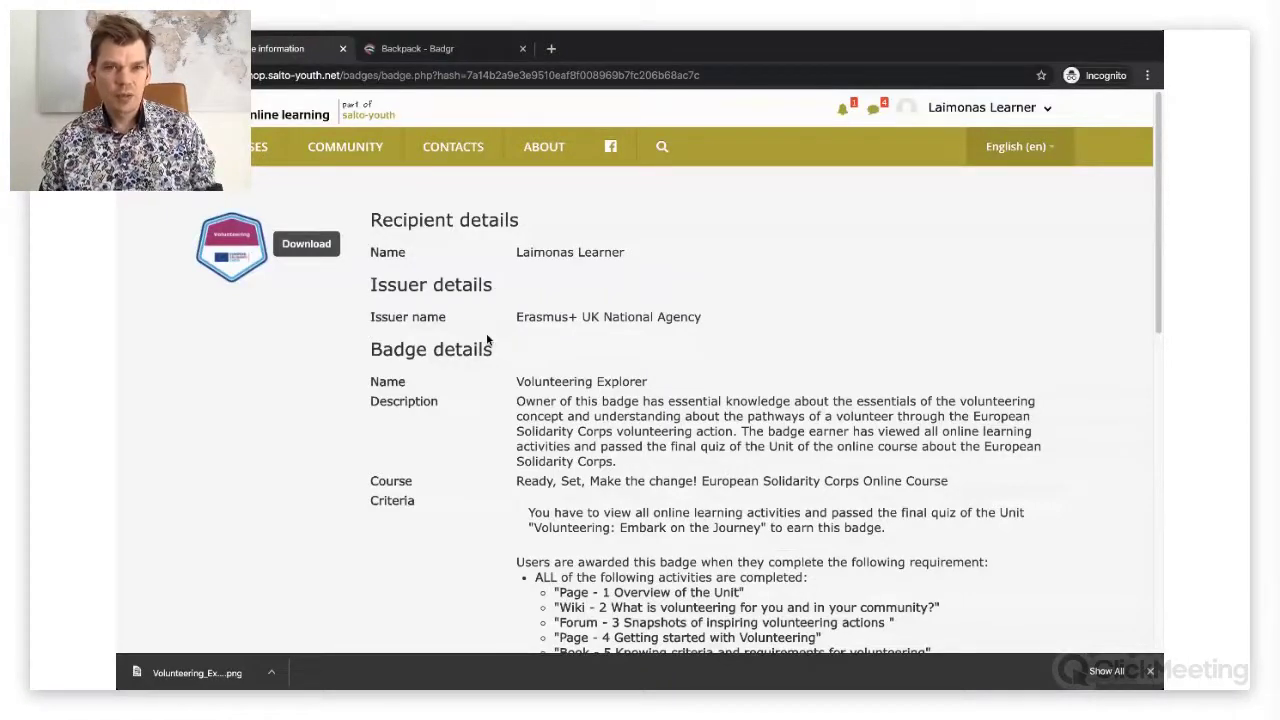
Select the badge page's web address, and compare the page's download option with the Badgr backpack's option for adding a badge
click(446, 76)
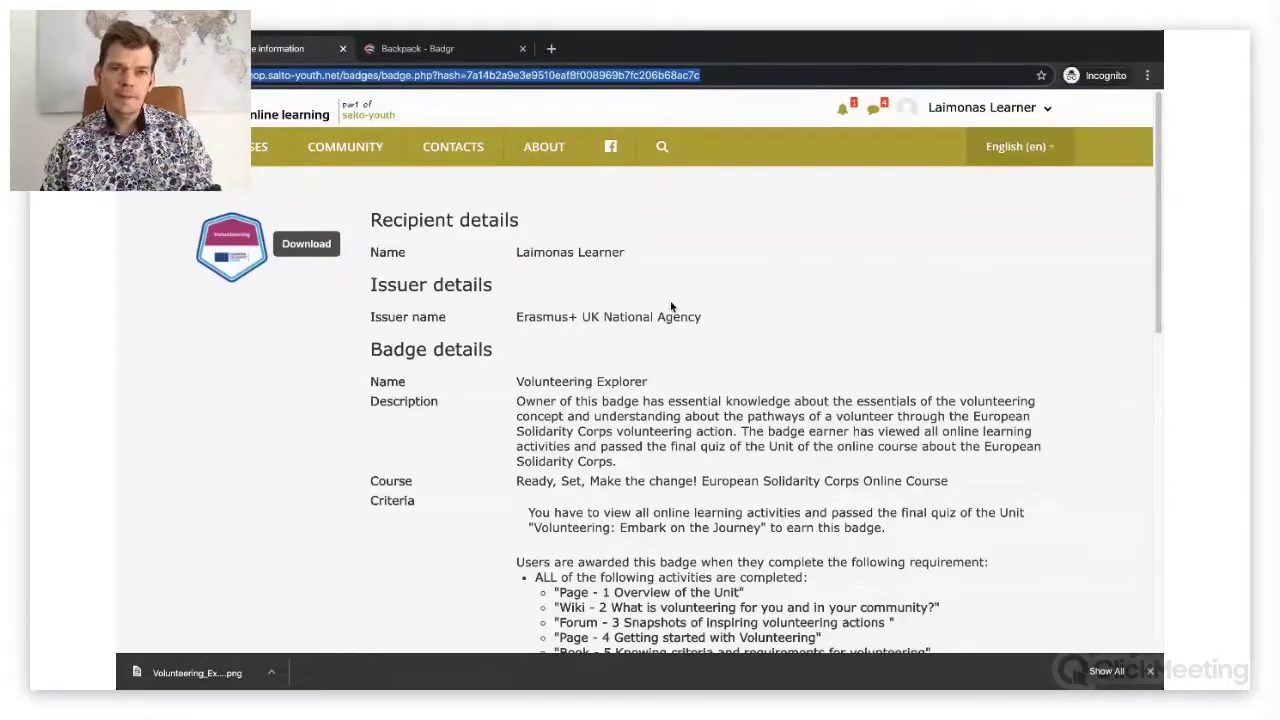
click(413, 52)
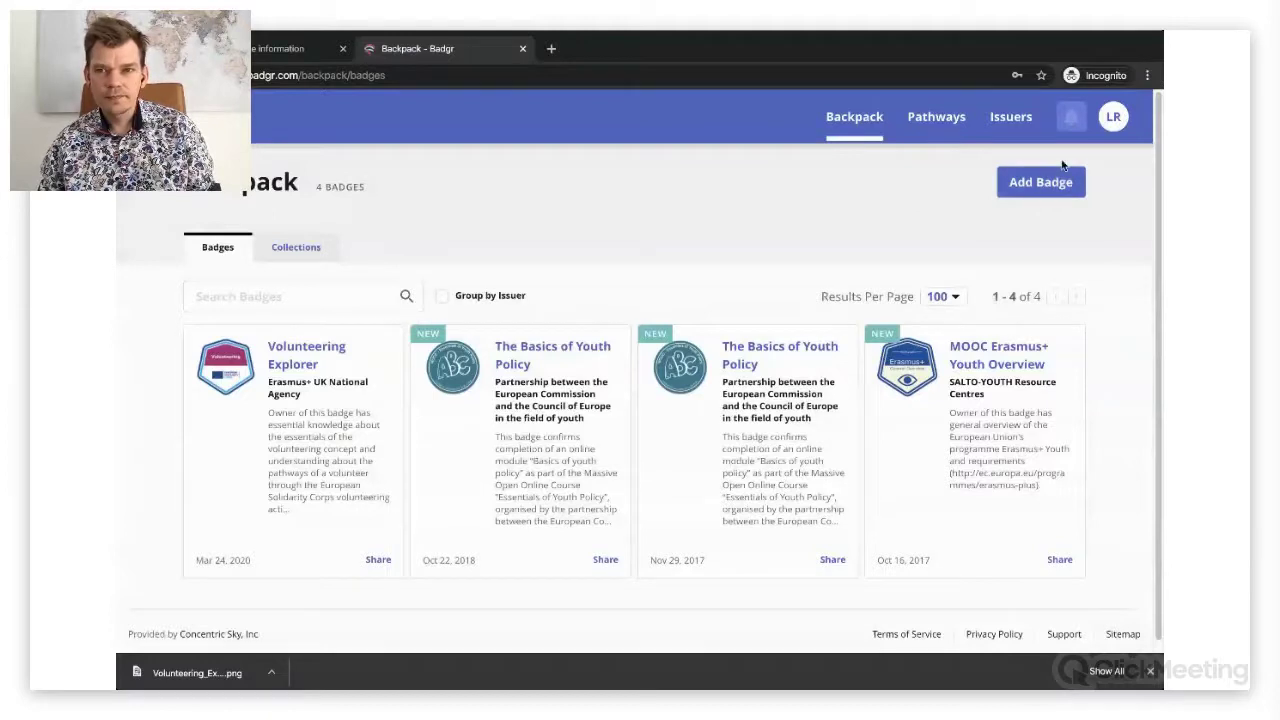
click(261, 52)
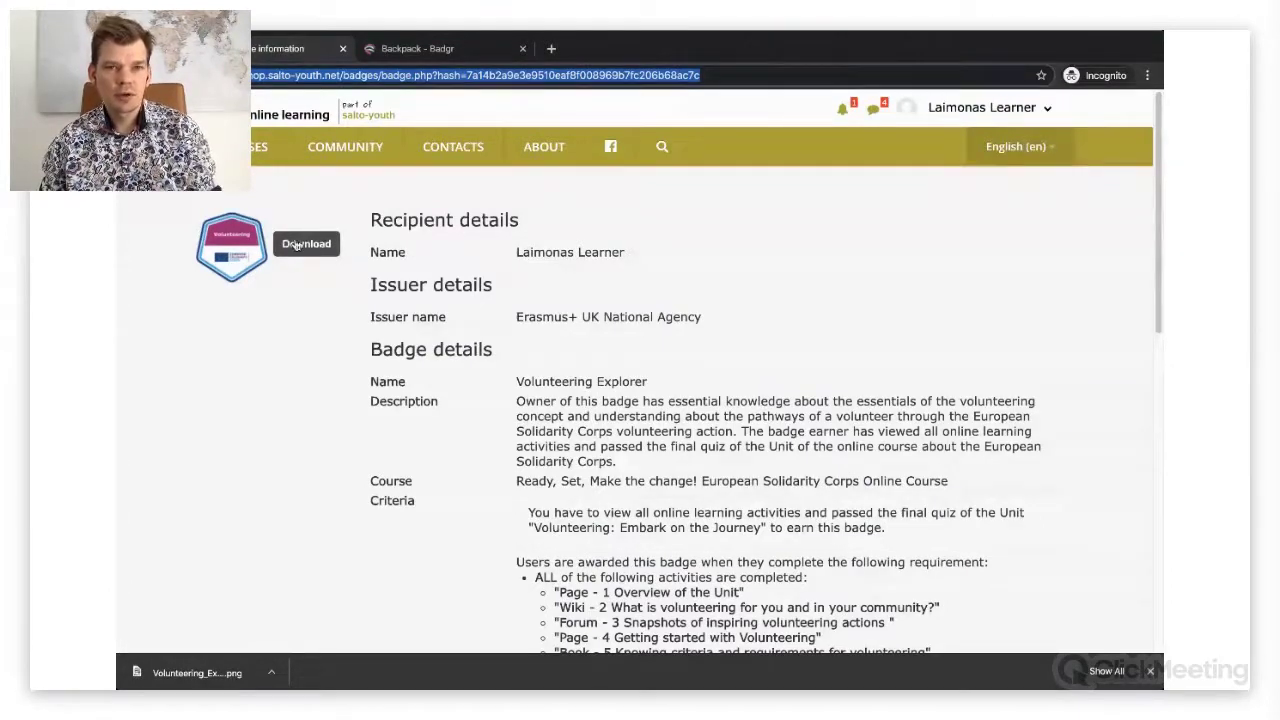
click(414, 52)
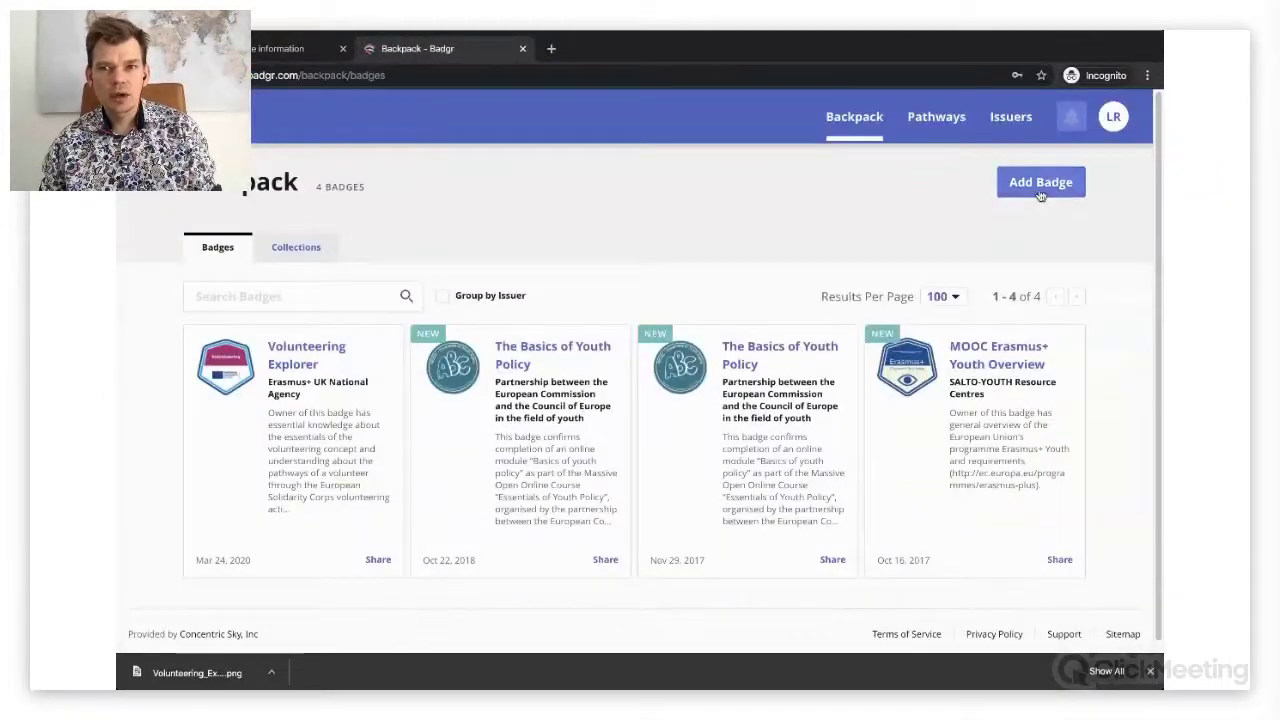
Open the Volunteering Explorer badge in the Badgr backpack and review its description, issuer, earning criteria and evidence sections
click(280, 366)
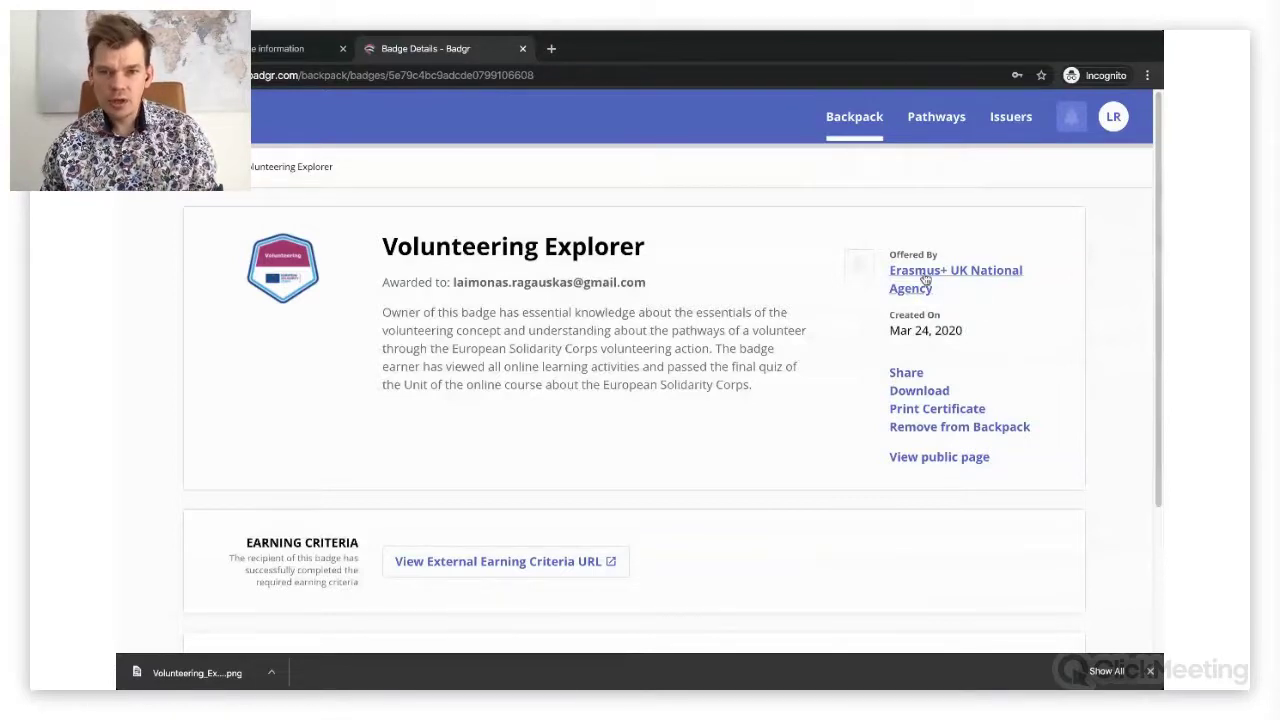
scroll(734, 329, down, 1)
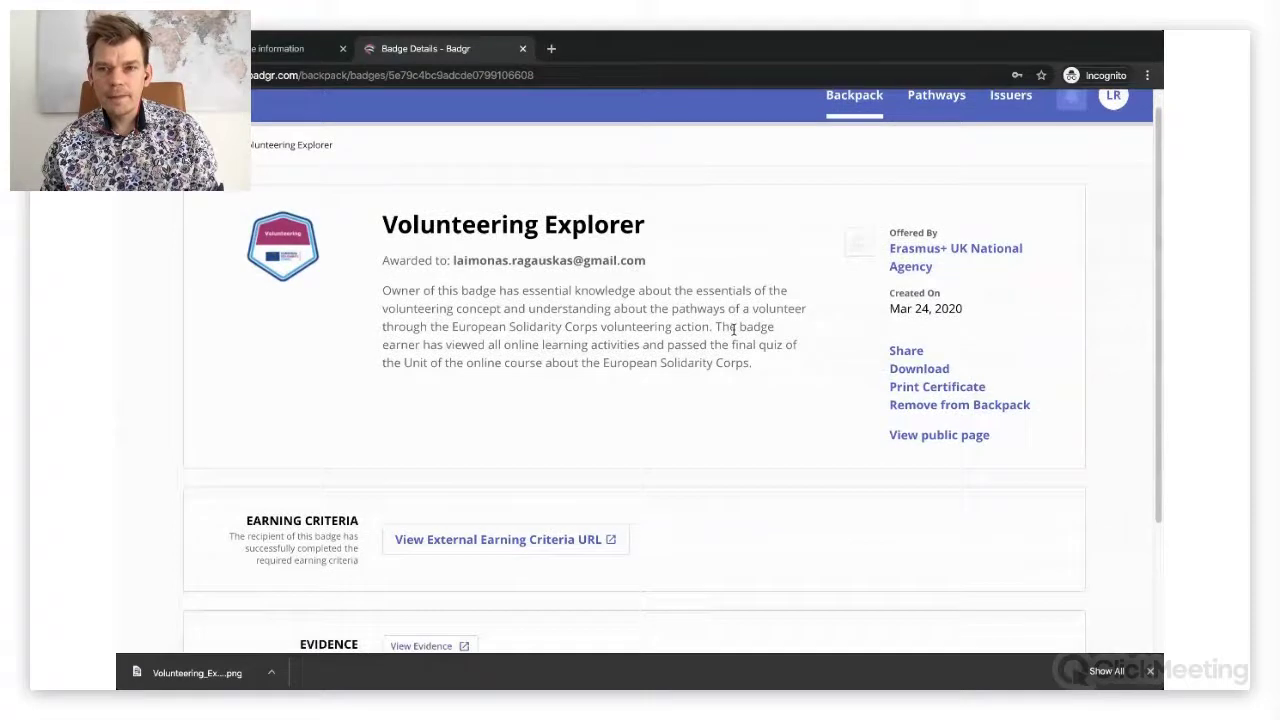
scroll(734, 329, down, 2)
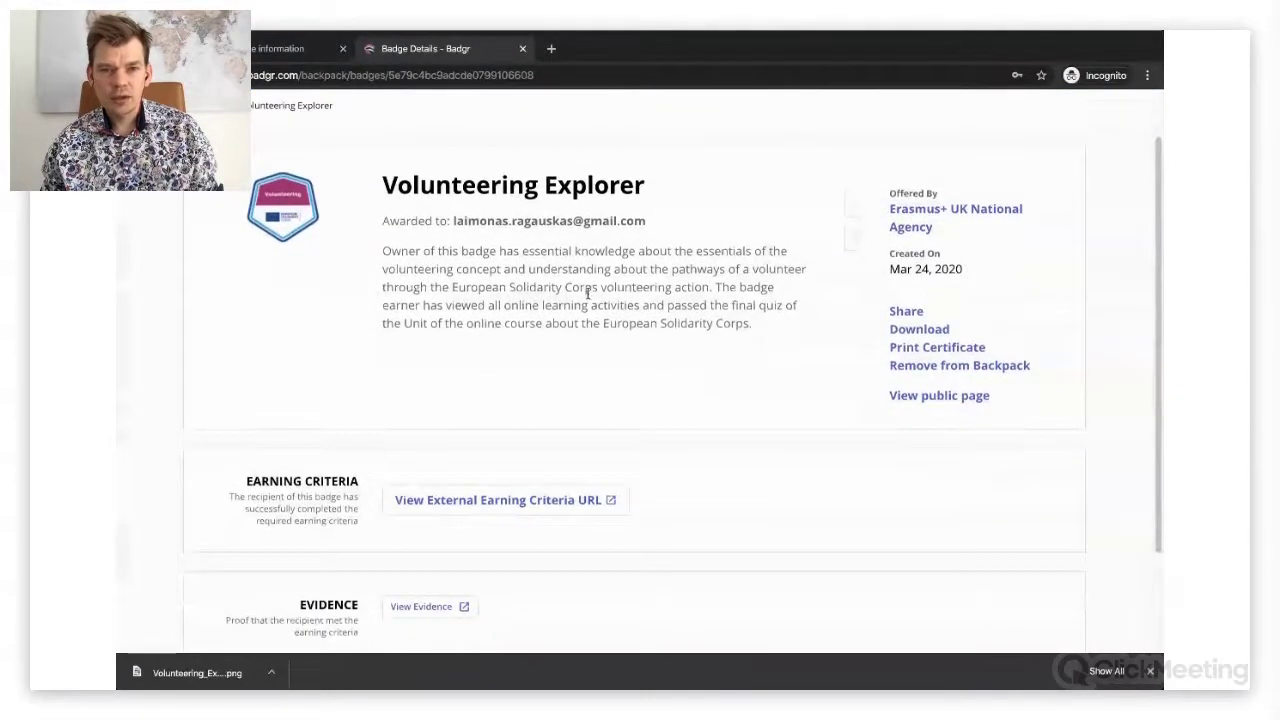
scroll(588, 293, down, 1)
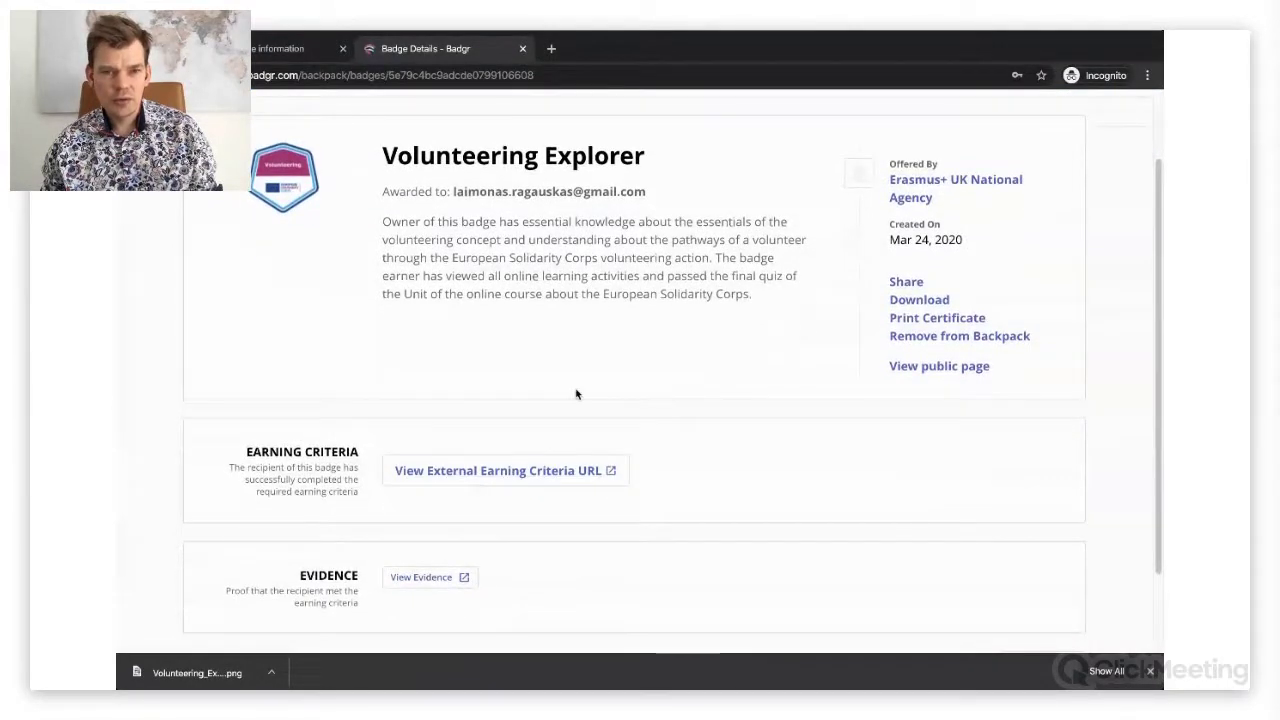
scroll(908, 305, up, 1)
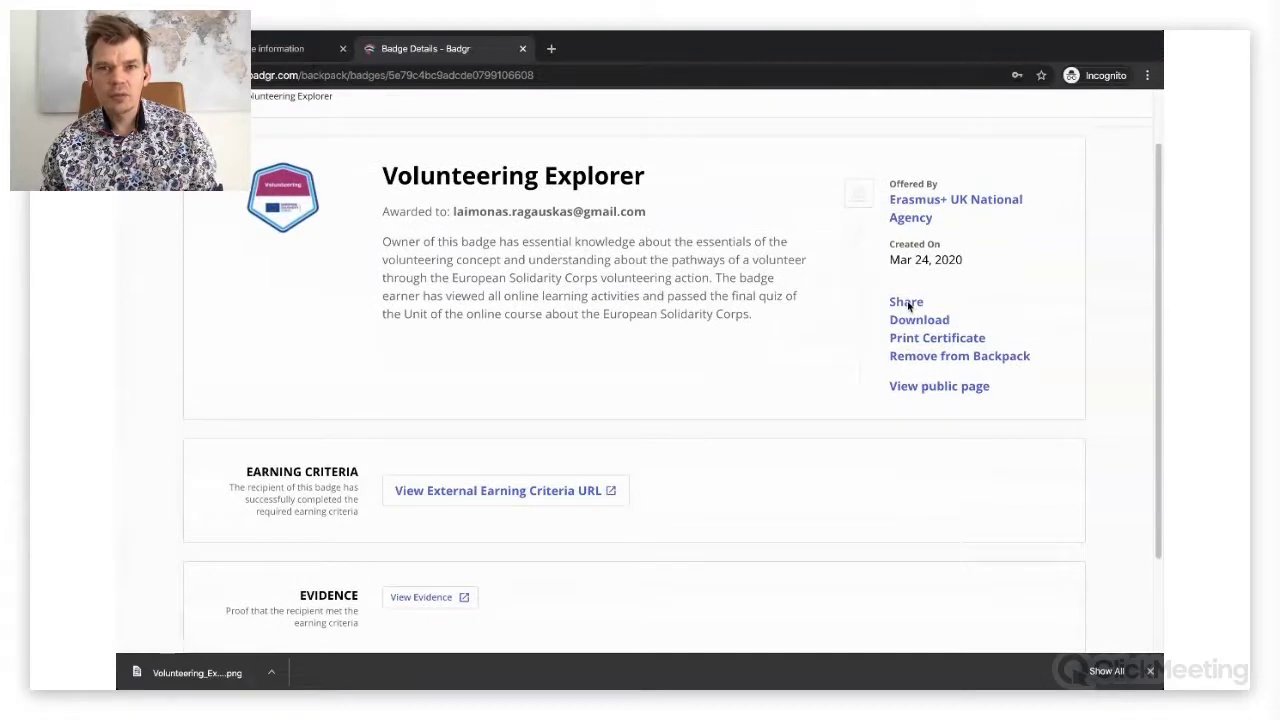
Open the badge's sharing options and review the social network choices and the HTML embed code
click(908, 303)
click(520, 292)
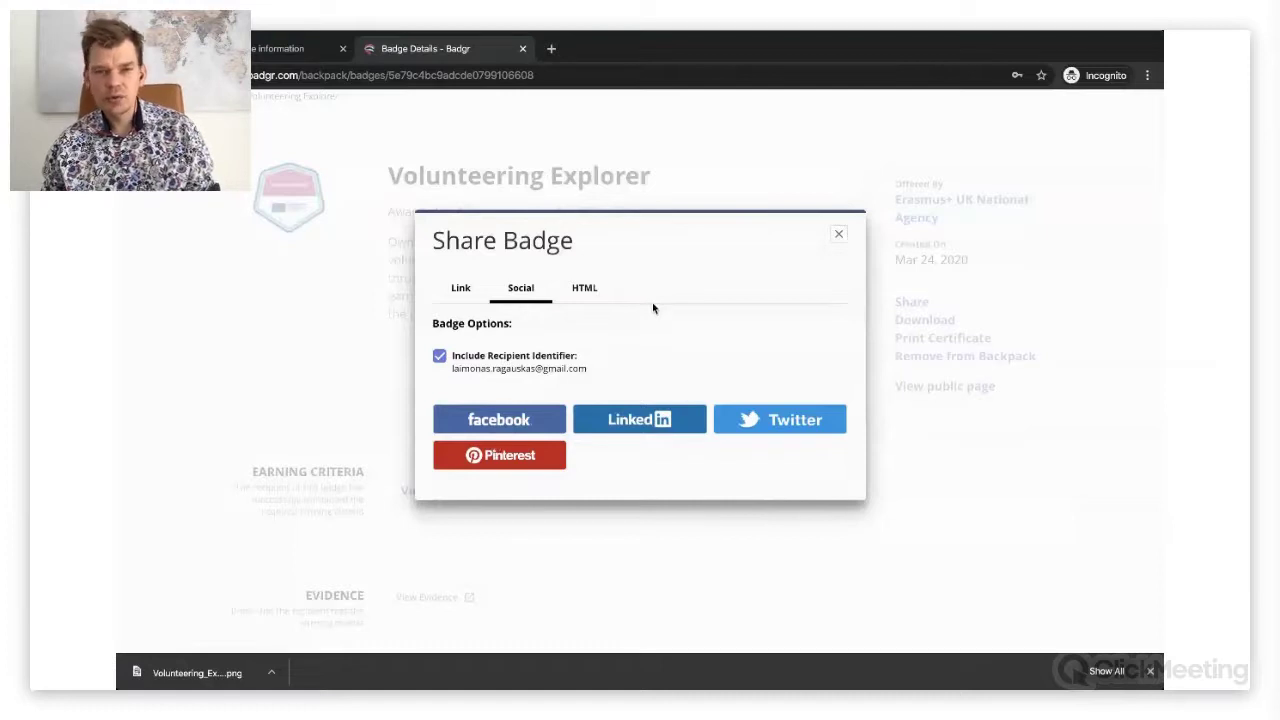
click(583, 300)
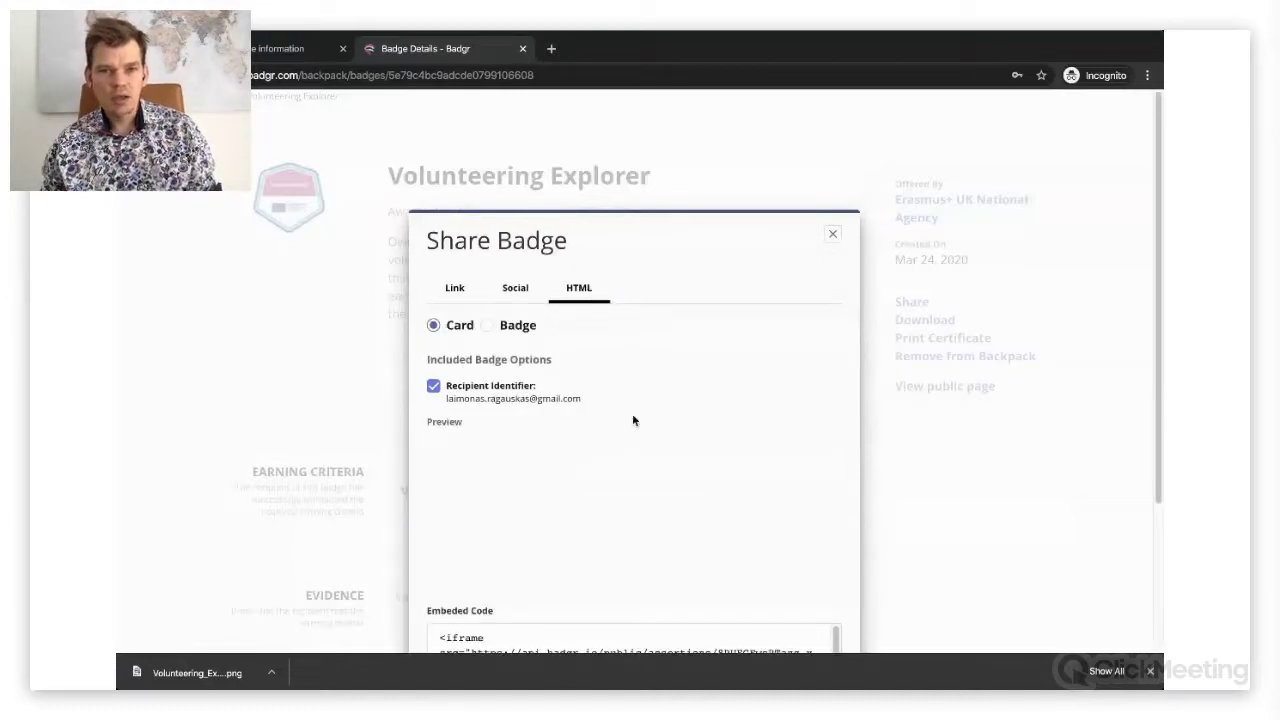
scroll(637, 417, down, 1)
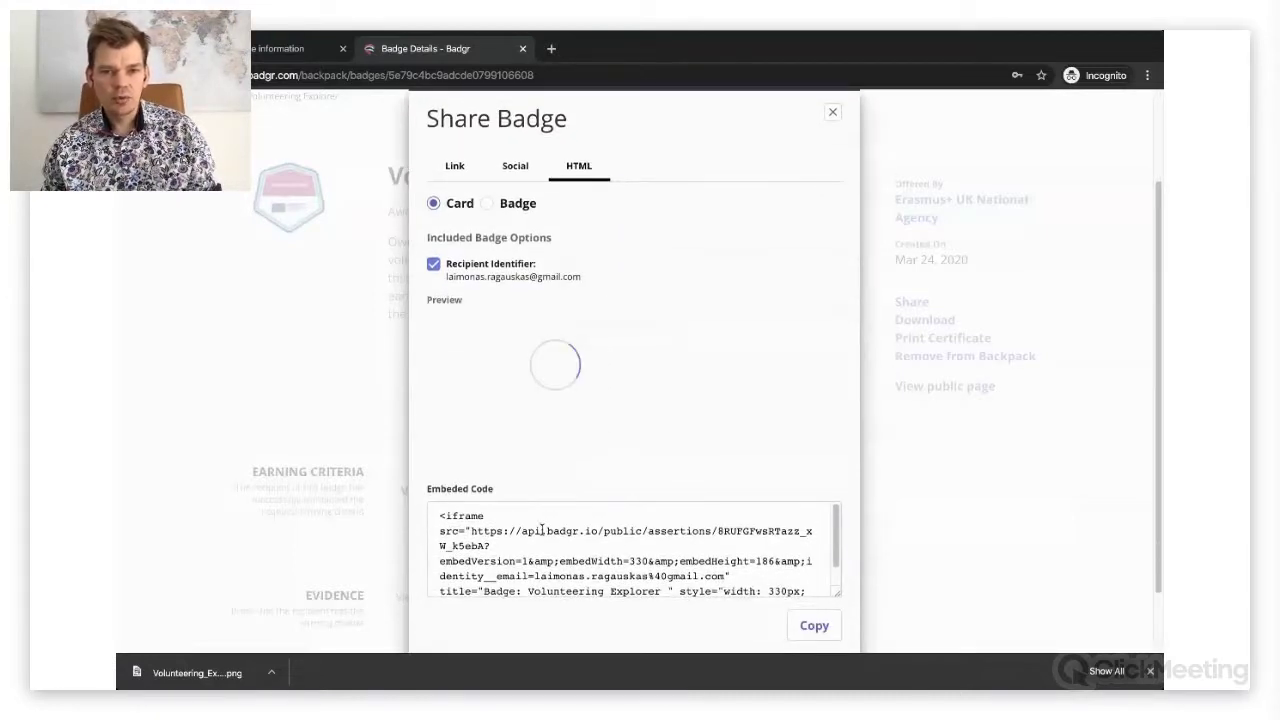
Select the badge's public share link in the Share Badge dialog, and close the sharing options
click(458, 166)
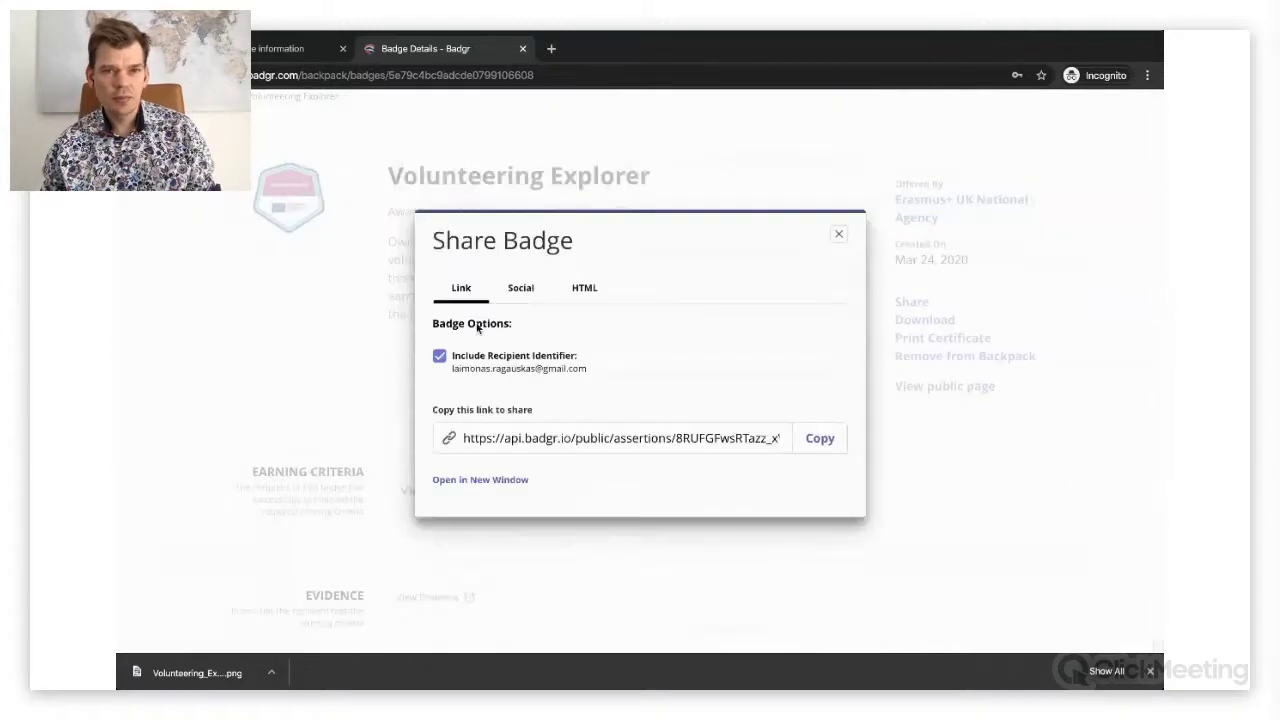
click(590, 443)
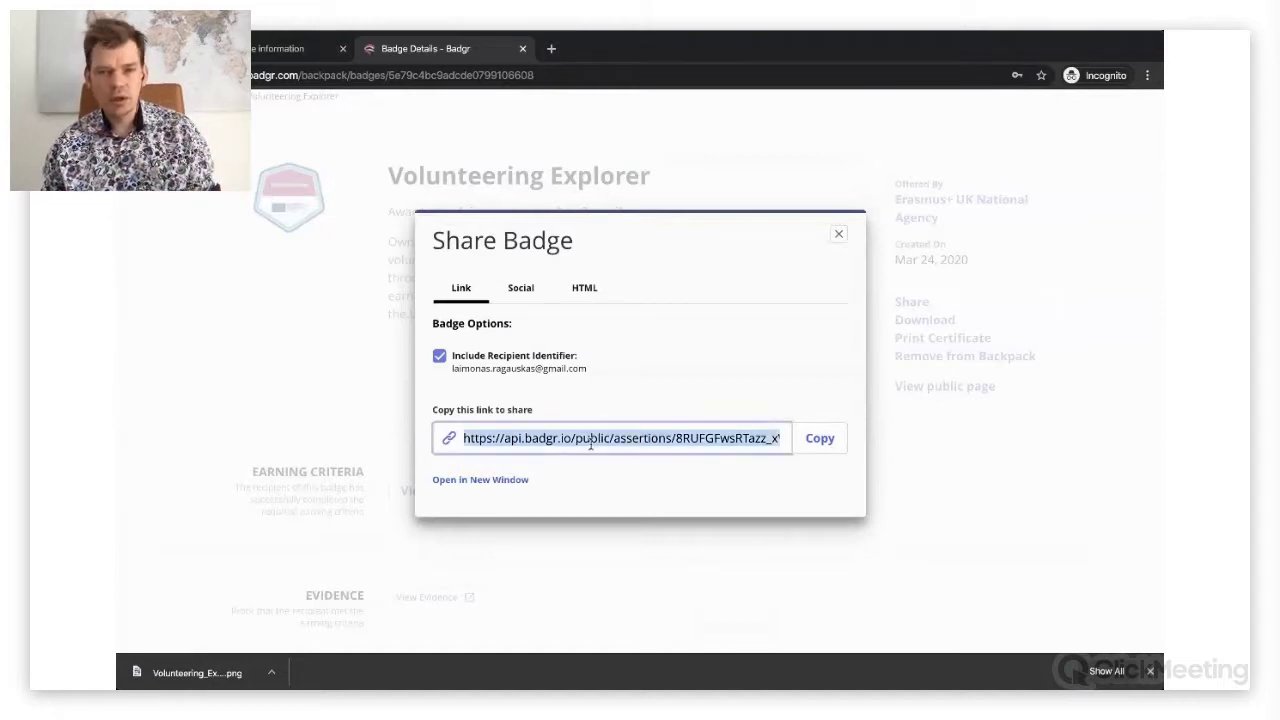
click(837, 234)
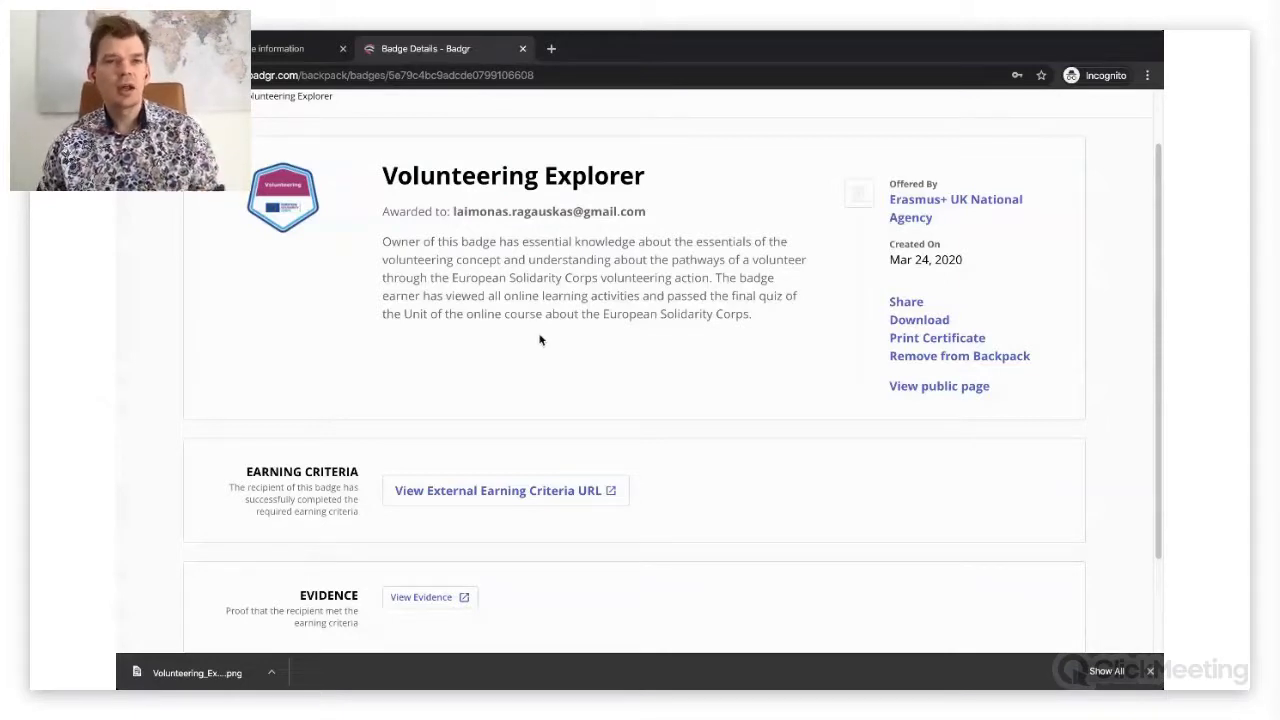
Return to the Volunteering Explorer badge page on the online learning site and review its recipient, issuer and criteria details
click(268, 50)
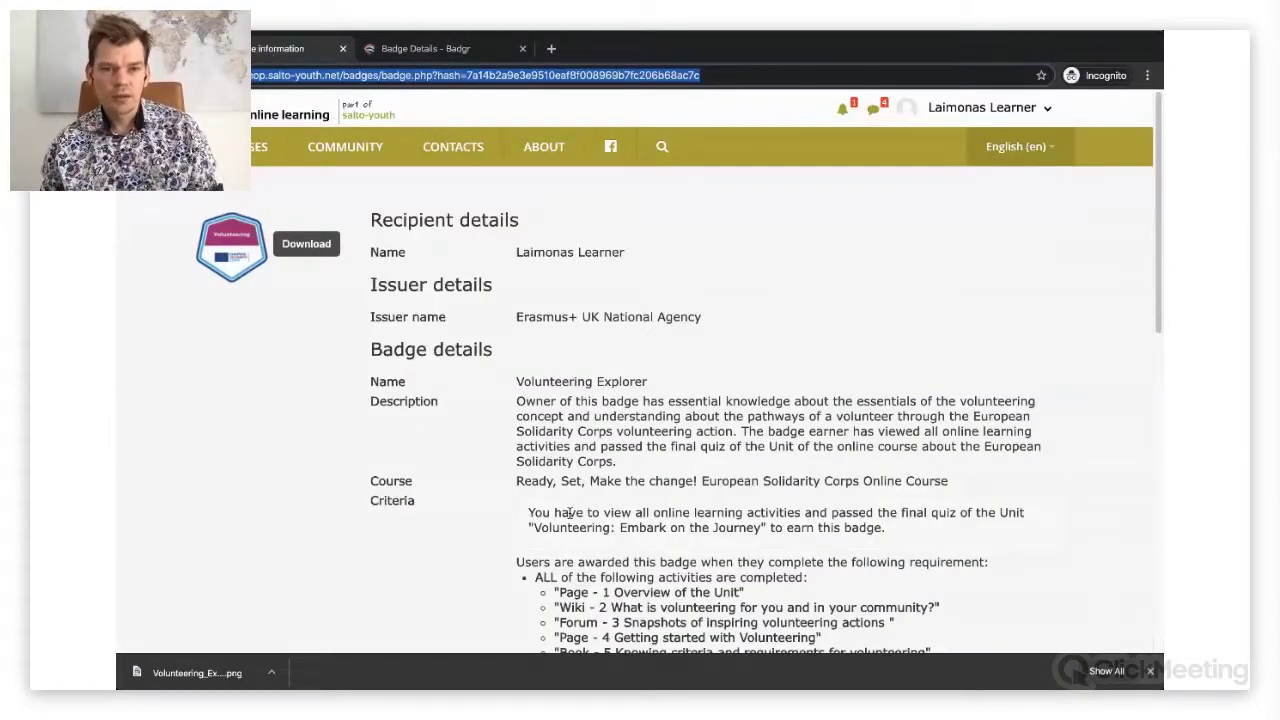
scroll(569, 513, down, 5)
scroll(564, 493, up, 4)
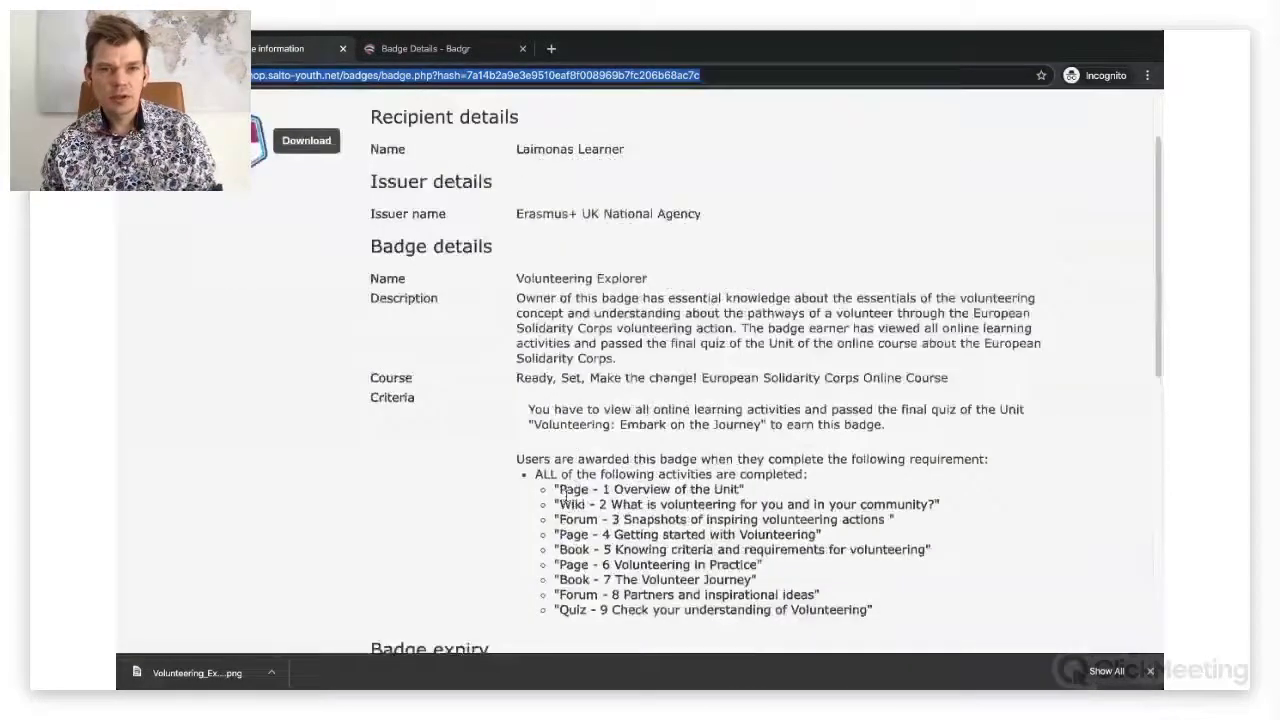
scroll(564, 494, up, 2)
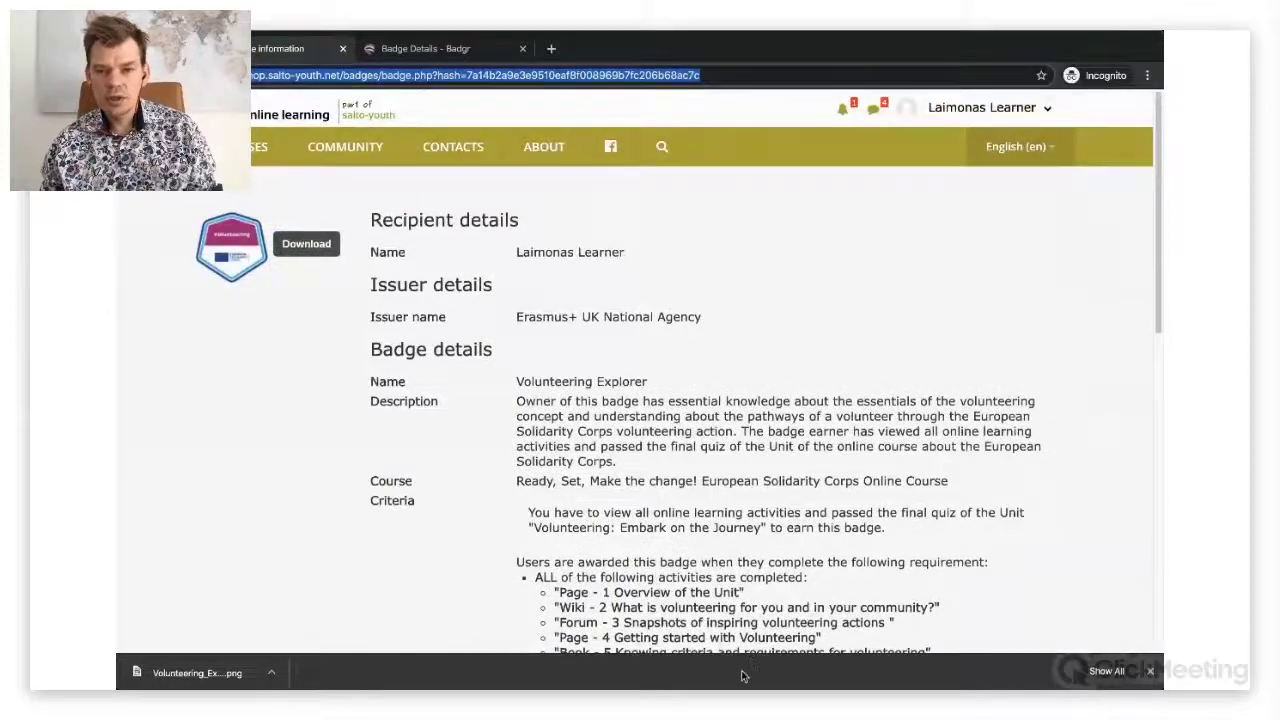